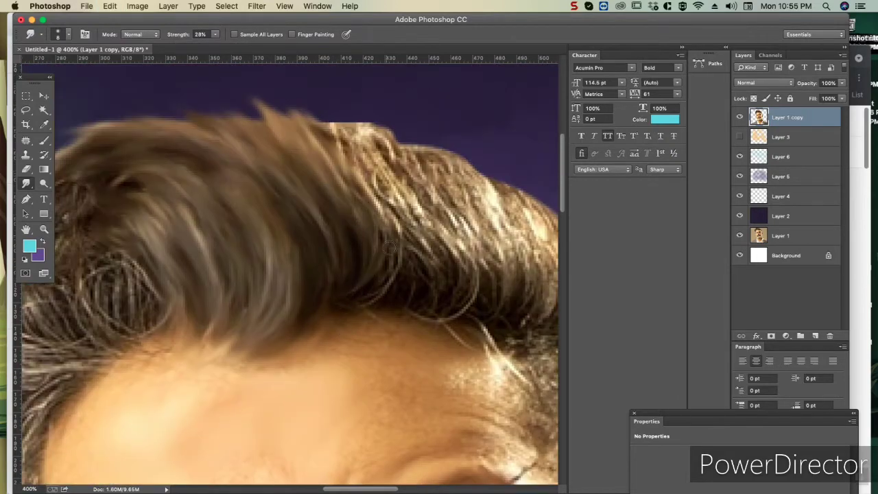
- Smudge the bright hair strands along the top and right crown at 28% strength
{"action": "mouse_move", "coordinate": [343, 122]}
{"action": "left_mouse_down"}
{"action": "mouse_move", "coordinate": [357, 168]}
{"action": "mouse_move", "coordinate": [403, 218]}
{"action": "mouse_move", "coordinate": [386, 274]}
{"action": "left_mouse_up"}
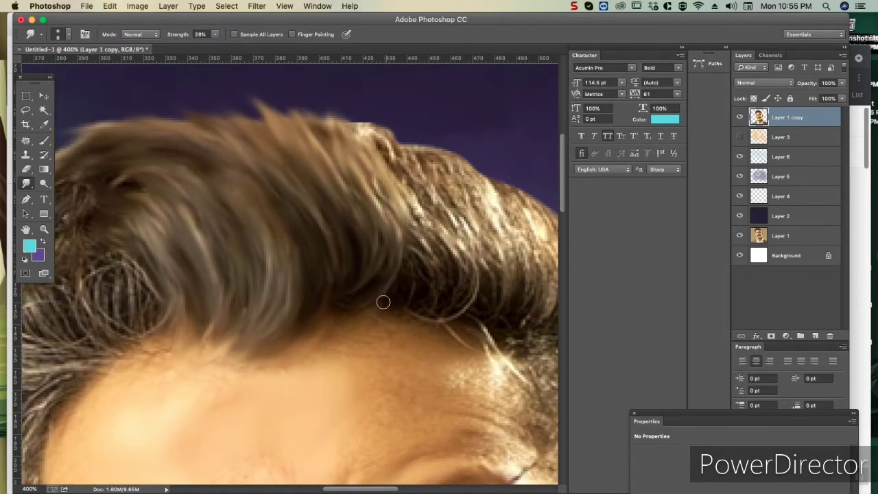
{"action": "mouse_move", "coordinate": [412, 206]}
{"action": "left_mouse_down"}
{"action": "mouse_move", "coordinate": [362, 139]}
{"action": "mouse_move", "coordinate": [418, 199]}
{"action": "left_mouse_up"}
{"action": "left_click_drag", "start_coordinate": [402, 134], "coordinate": [432, 237]}
{"action": "left_click_drag", "start_coordinate": [412, 198], "coordinate": [432, 288]}
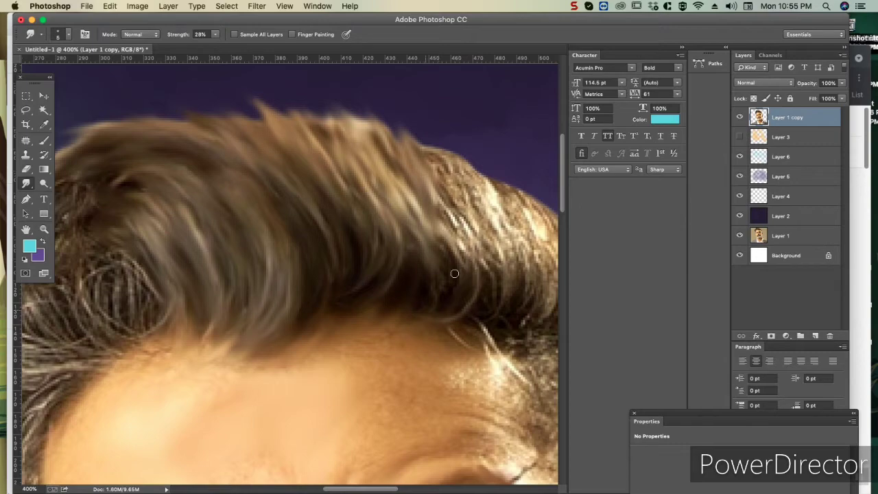
{"action": "scroll", "coordinate": [411, 240], "scroll_direction": "right", "scroll_amount": 3}
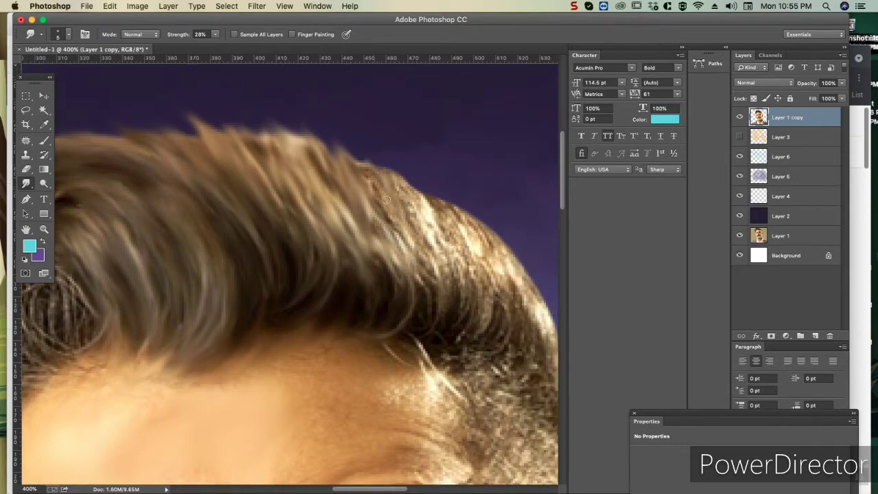
{"action": "key", "text": "super+1"}
{"action": "key", "text": "super+plus"}
{"action": "key", "text": "super+plus"}
{"action": "key", "text": "super+plus"}
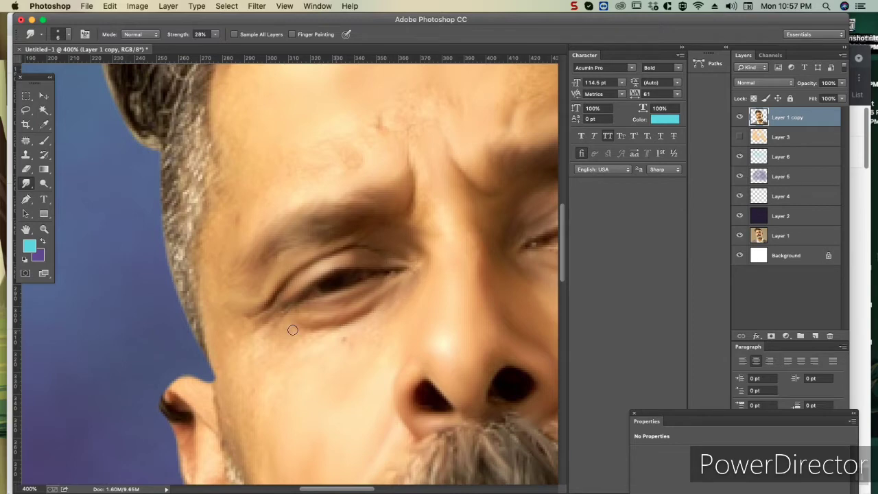
- With a smaller brush, smear the beard strands beside the cheek
{"action": "key", "text": "bracketright"}
{"action": "key", "text": "bracketright"}
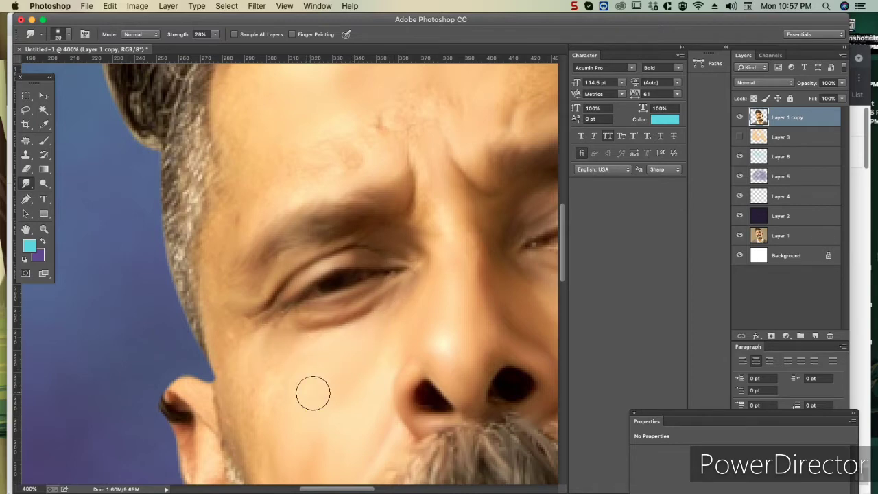
{"action": "key", "text": "bracketleft"}
{"action": "key", "text": "bracketleft"}
{"action": "scroll", "coordinate": [261, 322], "scroll_direction": "down", "scroll_amount": 3}
{"action": "scroll", "coordinate": [309, 309], "scroll_direction": "down", "scroll_amount": 5}
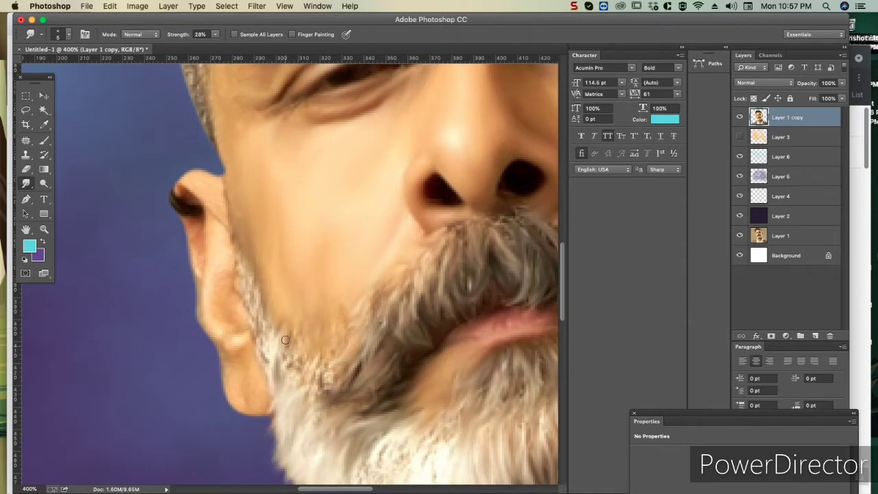
{"action": "left_click_drag", "start_coordinate": [310, 382], "coordinate": [328, 327]}
{"action": "left_click_drag", "start_coordinate": [317, 362], "coordinate": [348, 389]}
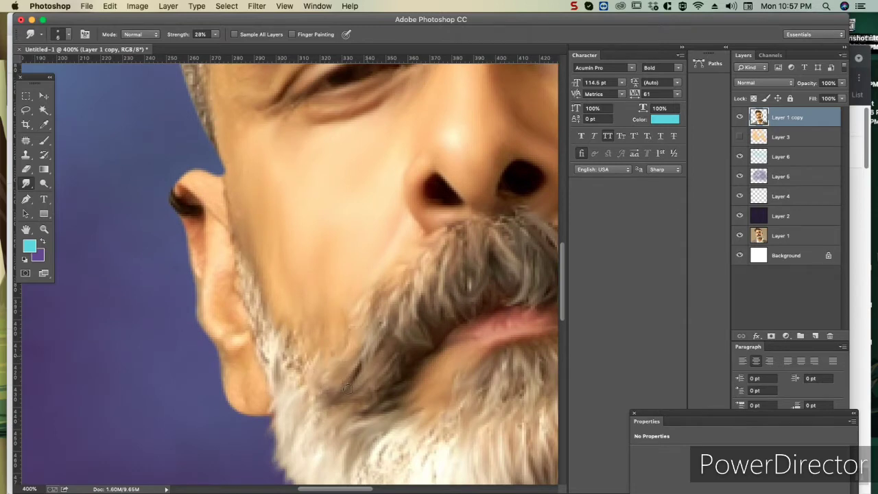
{"action": "scroll", "coordinate": [292, 365], "scroll_direction": "down", "scroll_amount": 5}
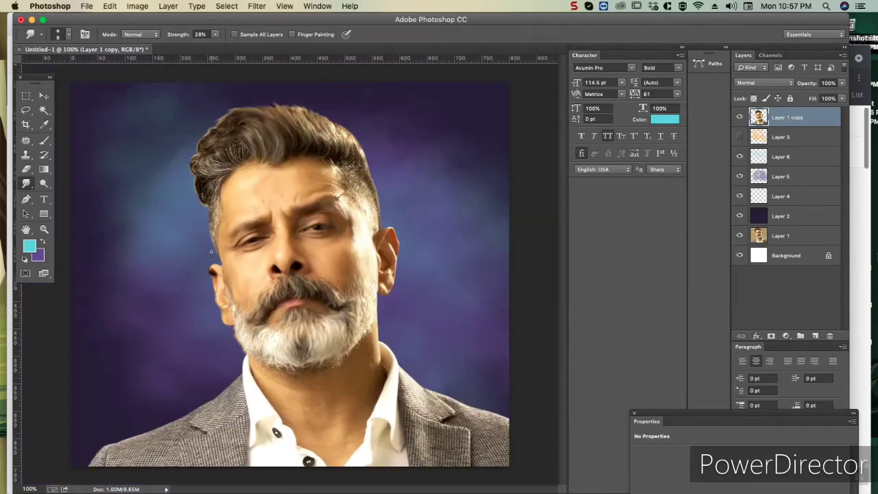
- At 48% smudge strength, smooth the ear edge, earlobe, jaw and beard edge
{"action": "scroll", "coordinate": [211, 251], "scroll_direction": "up", "scroll_amount": 3}
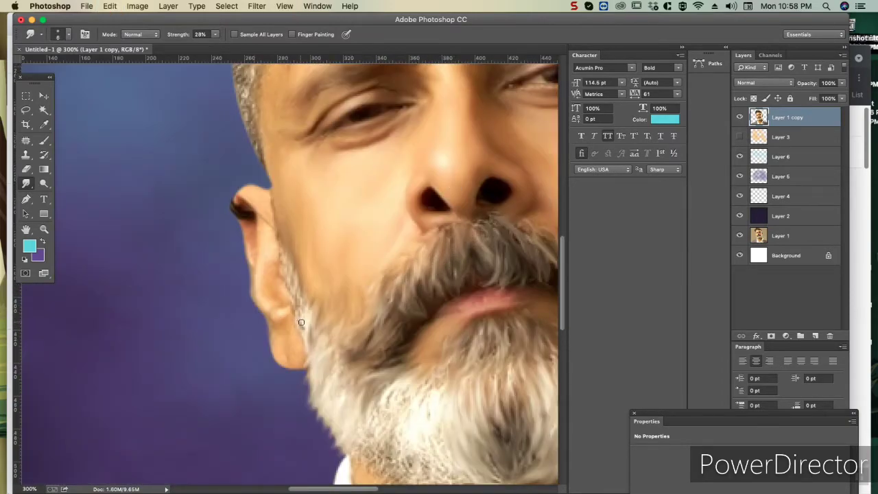
{"action": "left_click_drag", "start_coordinate": [227, 45], "coordinate": [227, 46]}
{"action": "scroll", "coordinate": [306, 275], "scroll_direction": "up", "scroll_amount": 1}
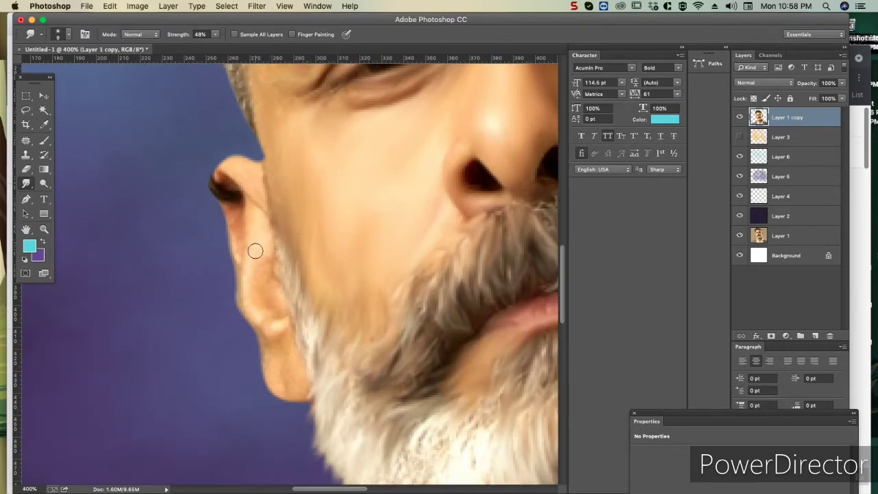
{"action": "mouse_move", "coordinate": [255, 252]}
{"action": "left_mouse_down"}
{"action": "mouse_move", "coordinate": [252, 280]}
{"action": "mouse_move", "coordinate": [281, 320]}
{"action": "mouse_move", "coordinate": [240, 233]}
{"action": "mouse_move", "coordinate": [265, 197]}
{"action": "mouse_move", "coordinate": [210, 180]}
{"action": "mouse_move", "coordinate": [230, 158]}
{"action": "left_mouse_up"}
{"action": "key", "text": "bracketleft"}
{"action": "key", "text": "bracketleft"}
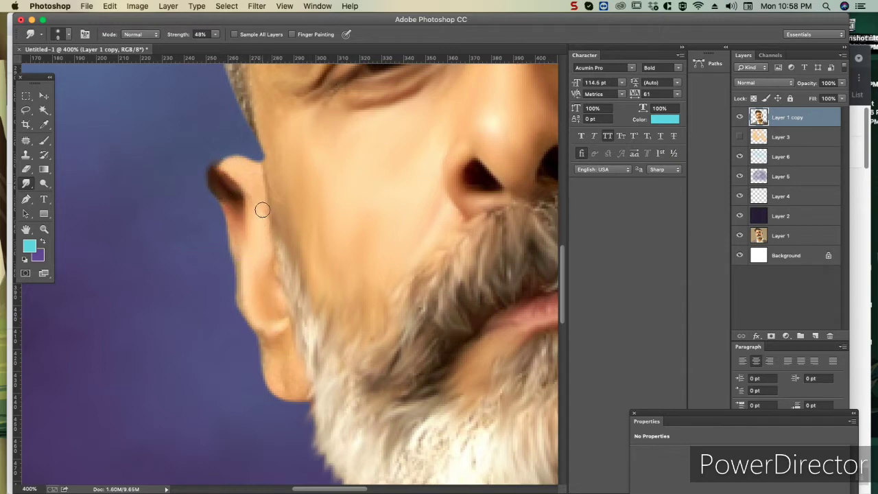
{"action": "left_click_drag", "start_coordinate": [275, 337], "coordinate": [276, 391]}
{"action": "left_click_drag", "start_coordinate": [308, 342], "coordinate": [317, 460]}
- Lower smudge strength to 31% and smear the beard's lower edge at the jaw
{"action": "key", "text": "super+0"}
{"action": "key", "text": "super+equal"}
{"action": "key", "text": "super+equal"}
{"action": "key", "text": "super+equal"}
{"action": "scroll", "coordinate": [315, 308], "scroll_direction": "down", "scroll_amount": 5}
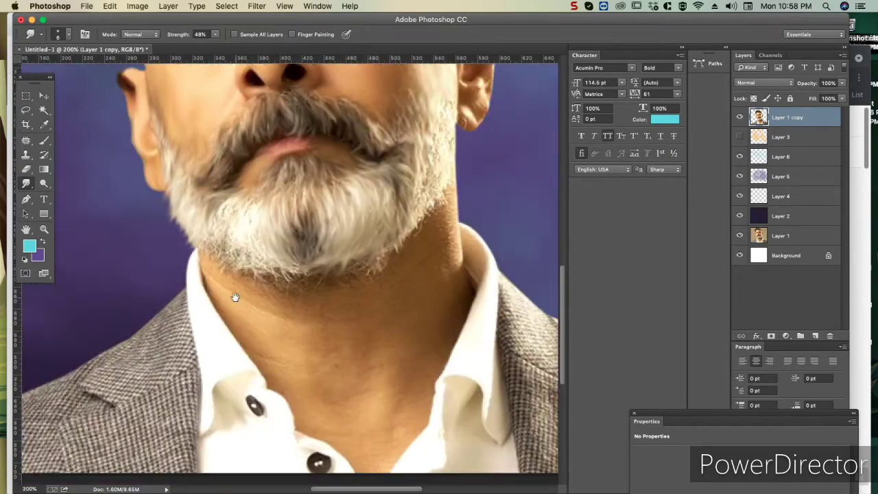
{"action": "key", "text": "super+equal"}
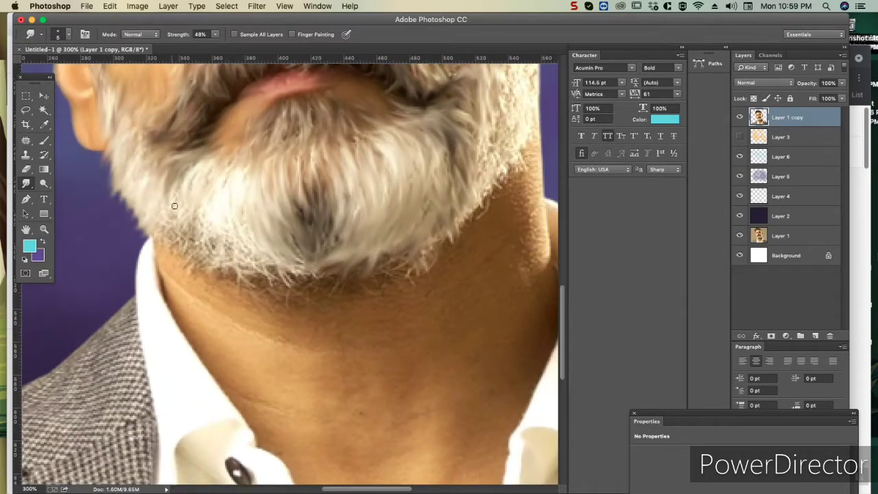
{"action": "key", "text": "3"}
{"action": "key", "text": "1"}
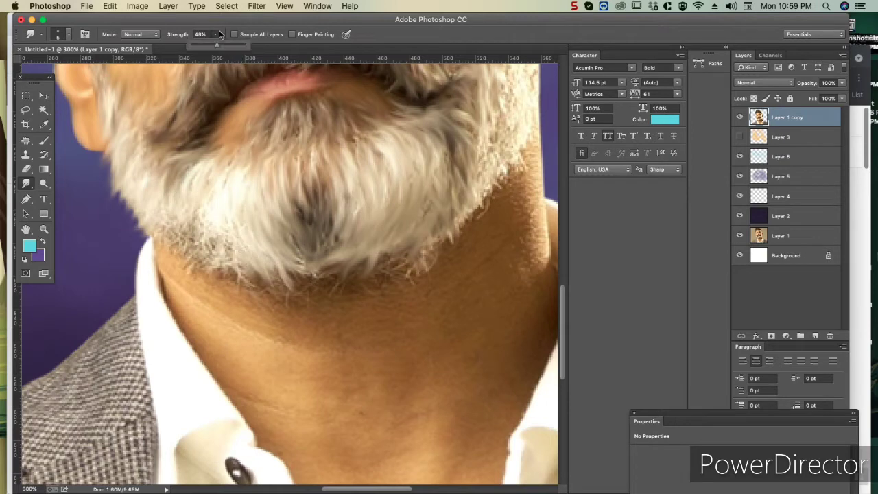
{"action": "key", "text": "super+equal"}
{"action": "left_click_drag", "start_coordinate": [256, 258], "coordinate": [272, 263]}
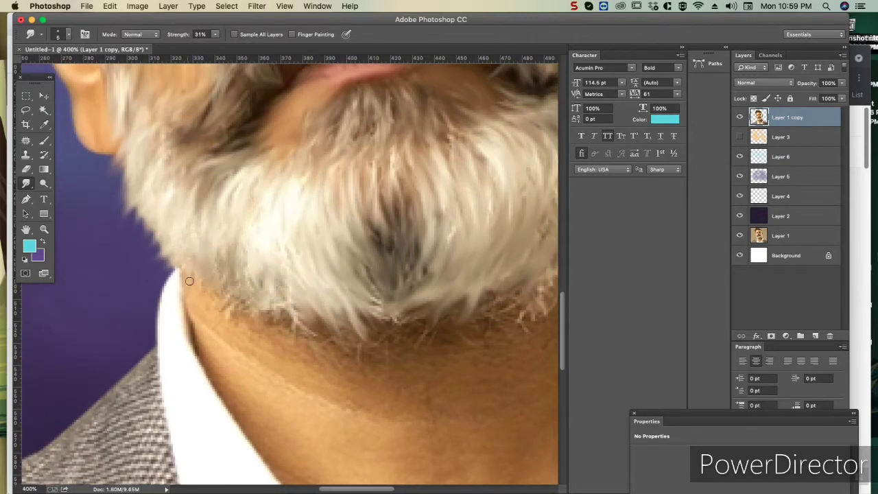
{"action": "left_click_drag", "start_coordinate": [262, 251], "coordinate": [266, 274]}
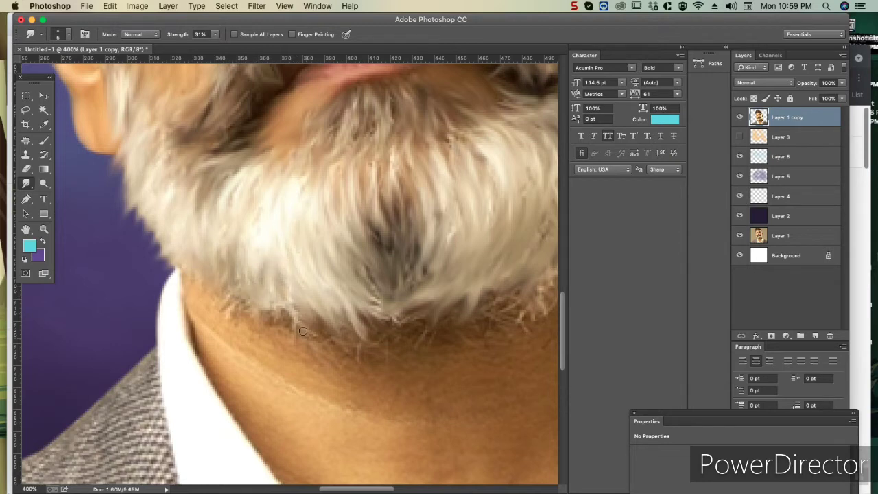
- Pull the lower beard hairs across and down into the neck skin
{"action": "mouse_move", "coordinate": [296, 341]}
{"action": "left_mouse_down"}
{"action": "mouse_move", "coordinate": [275, 312]}
{"action": "mouse_move", "coordinate": [237, 301]}
{"action": "left_mouse_up"}
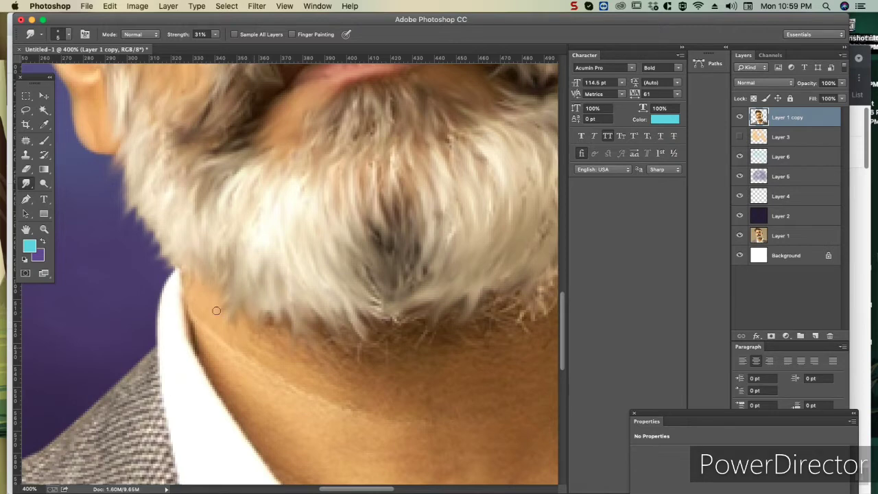
{"action": "mouse_move", "coordinate": [269, 328]}
{"action": "left_mouse_down"}
{"action": "mouse_move", "coordinate": [271, 346]}
{"action": "mouse_move", "coordinate": [395, 329]}
{"action": "left_mouse_up"}
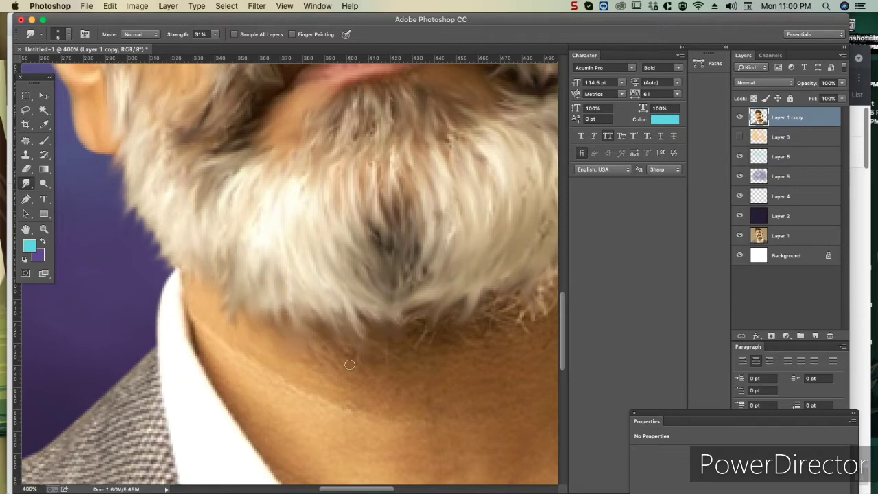
{"action": "left_click_drag", "start_coordinate": [430, 305], "coordinate": [402, 324]}
{"action": "scroll", "coordinate": [376, 310], "scroll_direction": "right", "scroll_amount": 3}
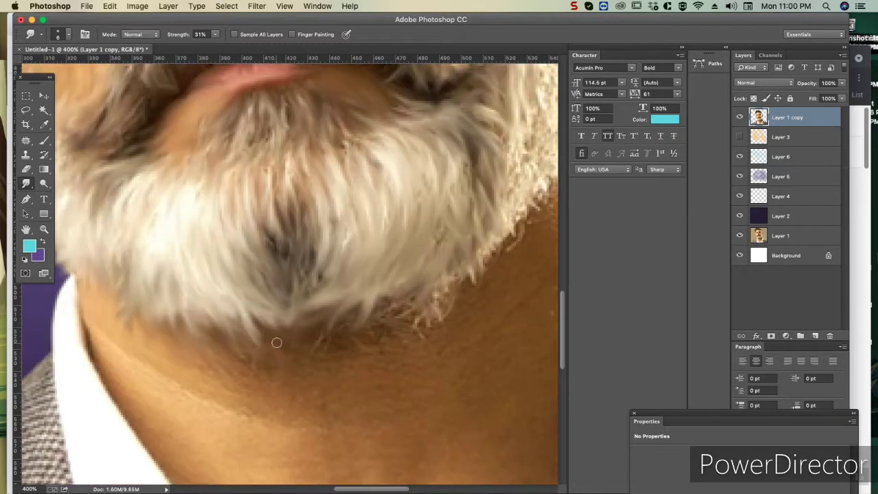
{"action": "left_click_drag", "start_coordinate": [323, 376], "coordinate": [317, 322]}
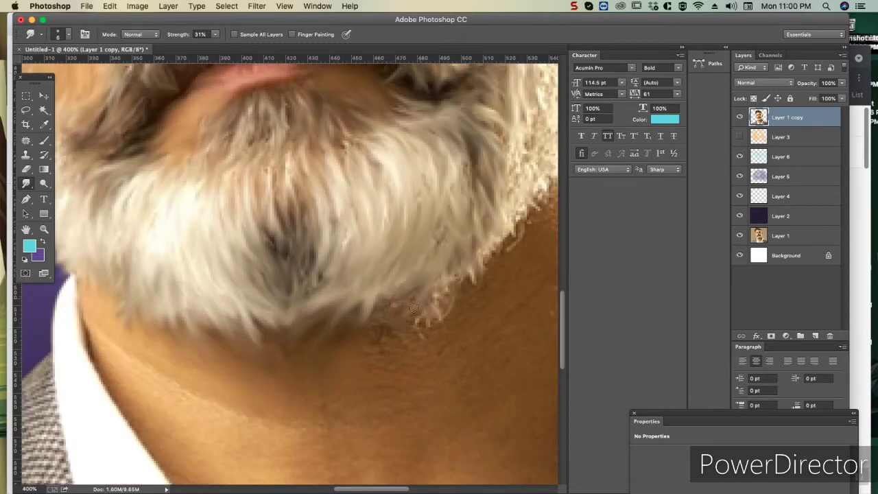
- Smear beard strands along the right edge with a much smaller smudge brush
{"action": "key", "text": "super+0"}
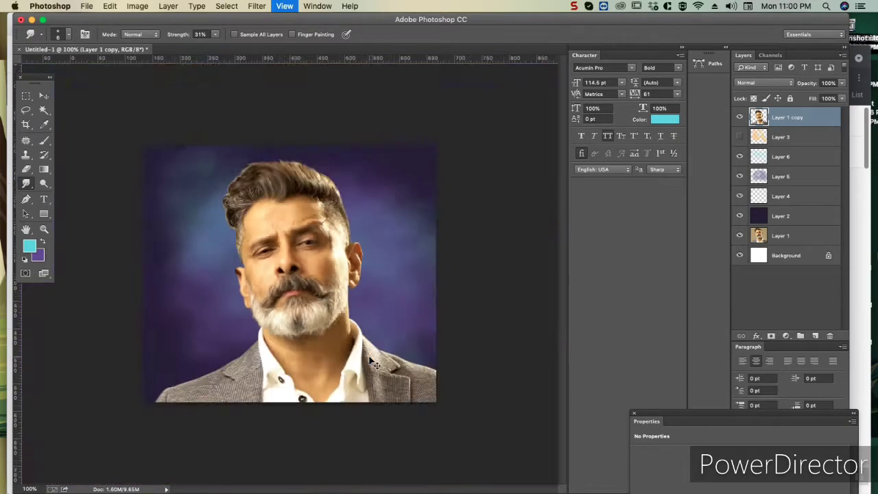
{"action": "scroll", "coordinate": [349, 288], "scroll_direction": "up", "scroll_amount": 5}
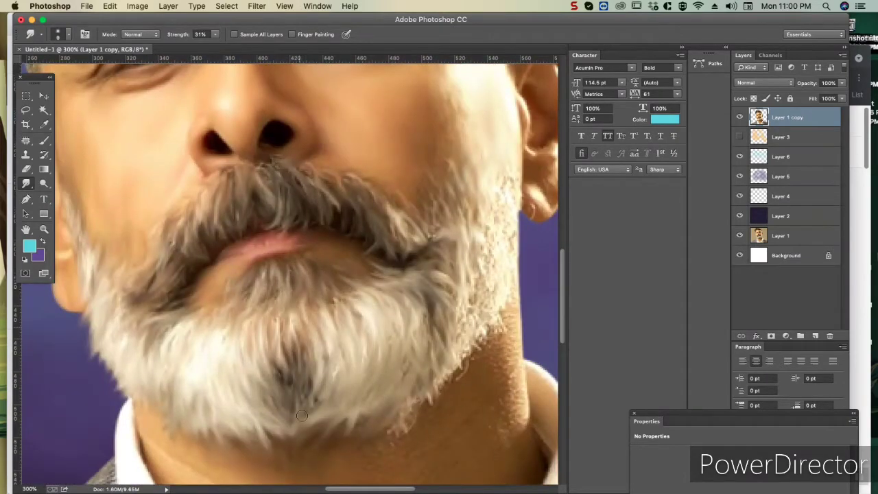
{"action": "scroll", "coordinate": [333, 288], "scroll_direction": "down", "scroll_amount": 3}
{"action": "scroll", "coordinate": [358, 352], "scroll_direction": "up", "scroll_amount": 2}
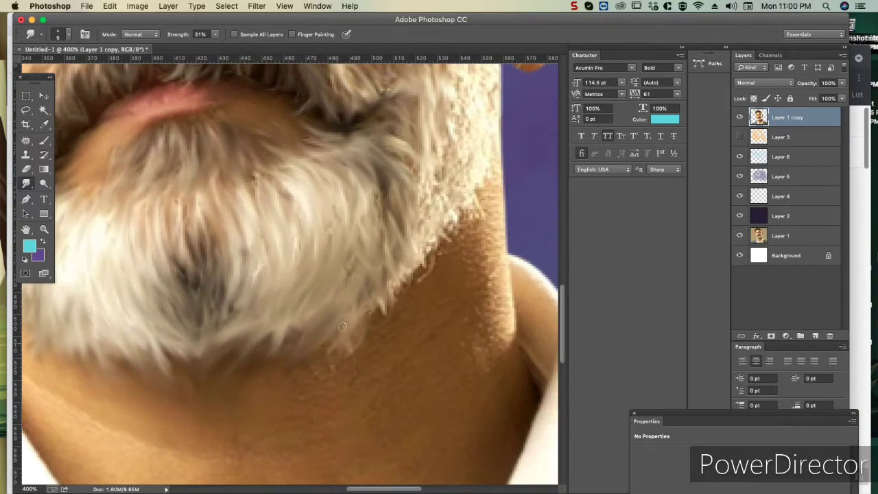
{"action": "key", "text": "bracketleft"}
{"action": "key", "text": "bracketleft"}
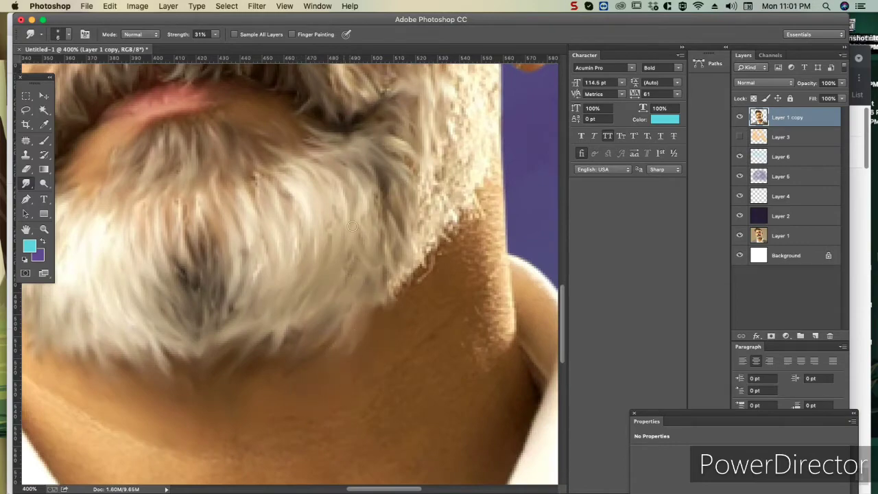
{"action": "left_click_drag", "start_coordinate": [353, 227], "coordinate": [374, 175]}
- Paint a fine white hair strand into the beard with the Brush at 67% opacity
{"action": "left_click", "coordinate": [42, 141]}
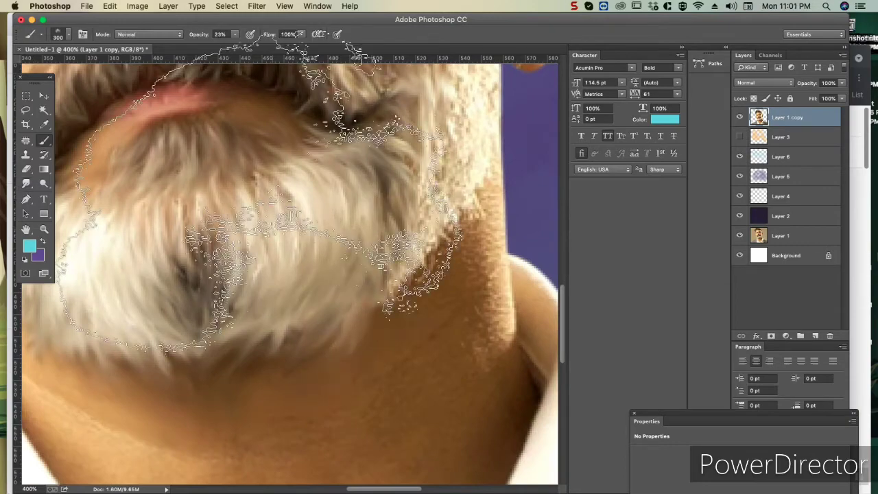
{"action": "left_click", "coordinate": [30, 245]}
{"action": "left_click", "coordinate": [474, 219]}
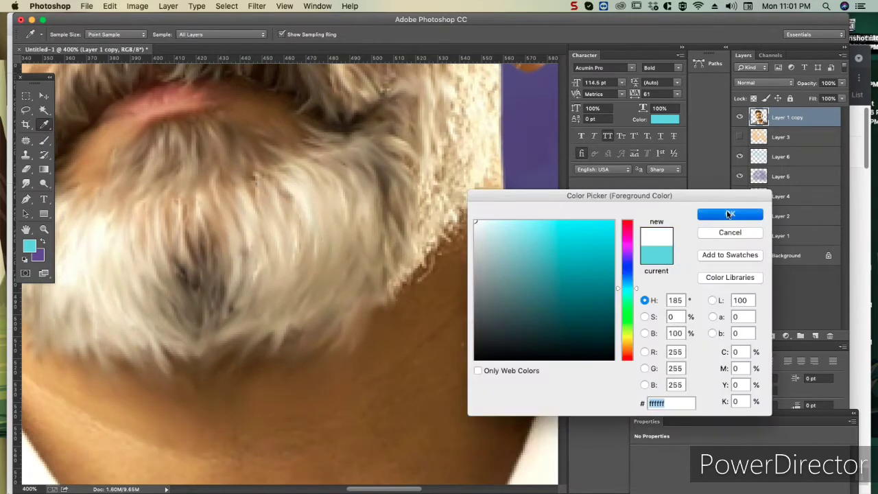
{"action": "left_click", "coordinate": [729, 212]}
{"action": "left_click_drag", "start_coordinate": [260, 44], "coordinate": [248, 44]}
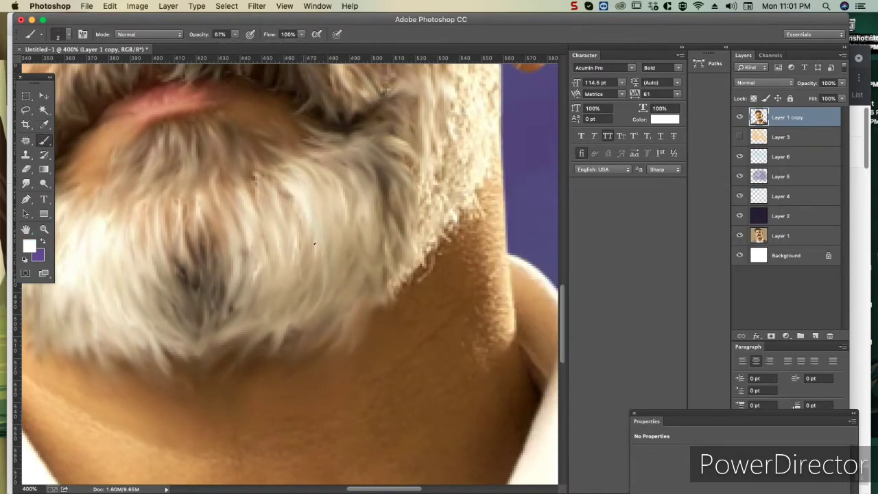
{"action": "left_click_drag", "start_coordinate": [320, 252], "coordinate": [340, 335]}
{"action": "key", "text": "super+minus"}
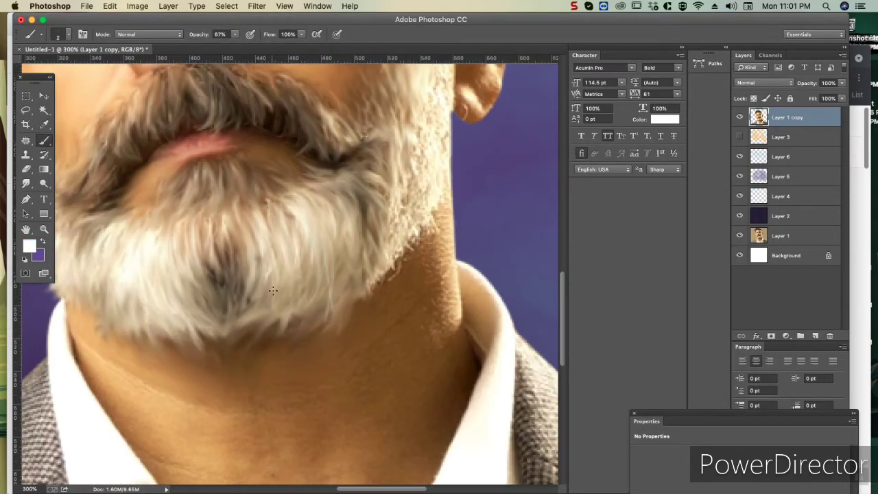
{"action": "key", "text": "shift+r"}
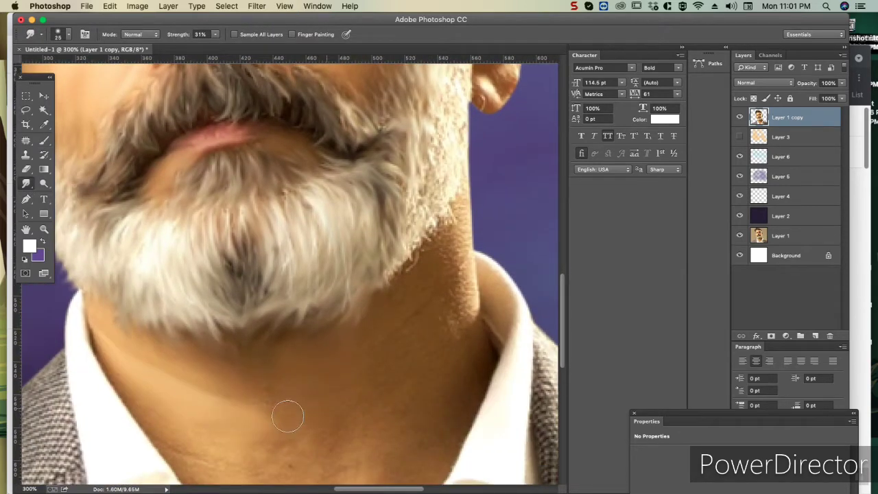
- Raise smudge strength to 53% and frame the forehead and hair
{"action": "key", "text": "5"}
{"action": "key", "text": "3"}
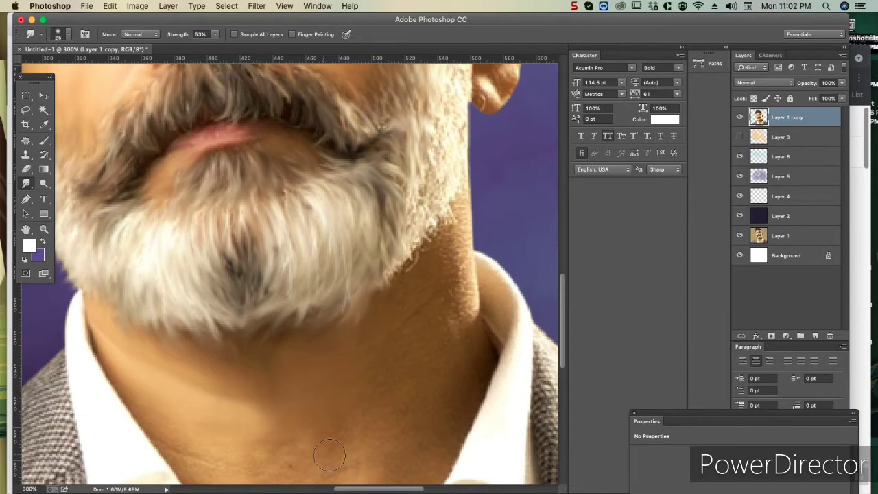
{"action": "key", "text": "super+0"}
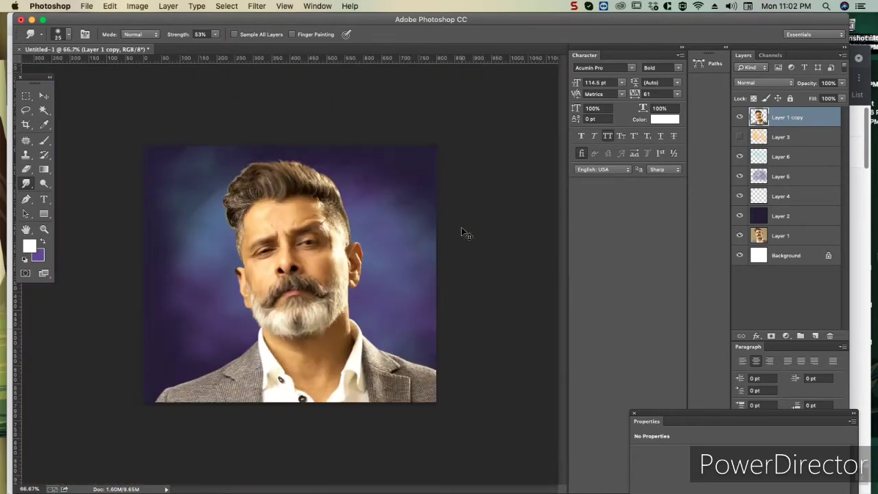
{"action": "key", "text": "super+equal"}
{"action": "key", "text": "super+equal"}
{"action": "key", "text": "super+equal"}
{"action": "key", "text": "super+equal"}
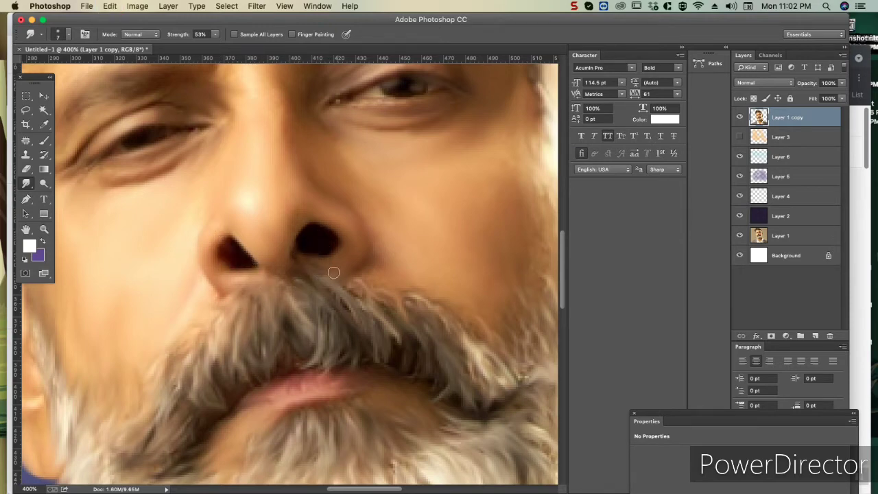
{"action": "key", "text": "super+0"}
{"action": "key", "text": "super+equal"}
{"action": "key", "text": "super+equal"}
{"action": "key", "text": "super+equal"}
{"action": "left_click_drag", "start_coordinate": [258, 108], "coordinate": [348, 338]}
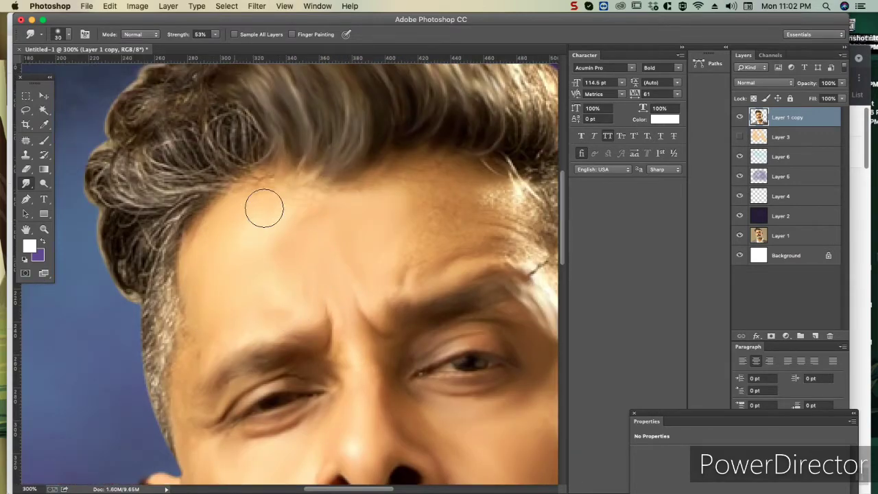
- At 14% strength, smear the right temple strands and dark hair near the hairline
{"action": "key", "text": "bracketleft"}
{"action": "key", "text": "bracketleft"}
{"action": "key", "text": "super+equal"}
{"action": "key", "text": "bracketright"}
{"action": "key", "text": "bracketright"}
{"action": "key", "text": "bracketright"}
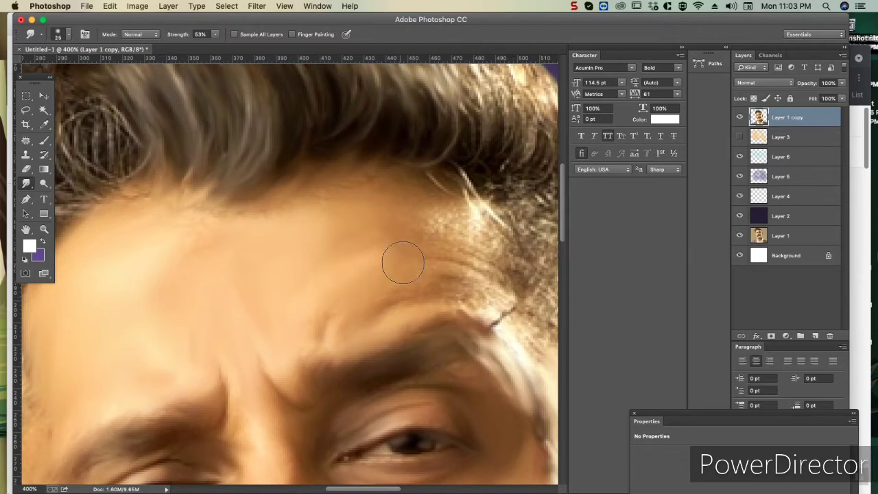
{"action": "key", "text": "super+z"}
{"action": "key", "text": "1"}
{"action": "key", "text": "4"}
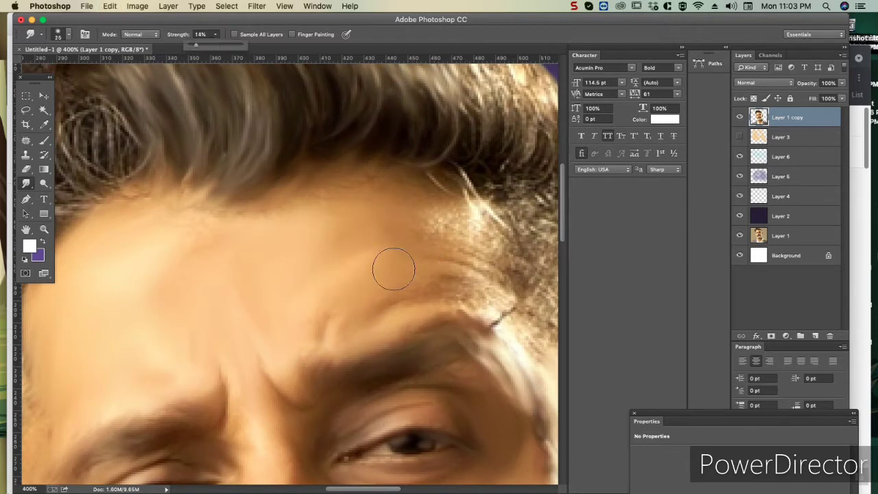
{"action": "left_click_drag", "start_coordinate": [462, 229], "coordinate": [490, 271]}
{"action": "key", "text": "bracketleft"}
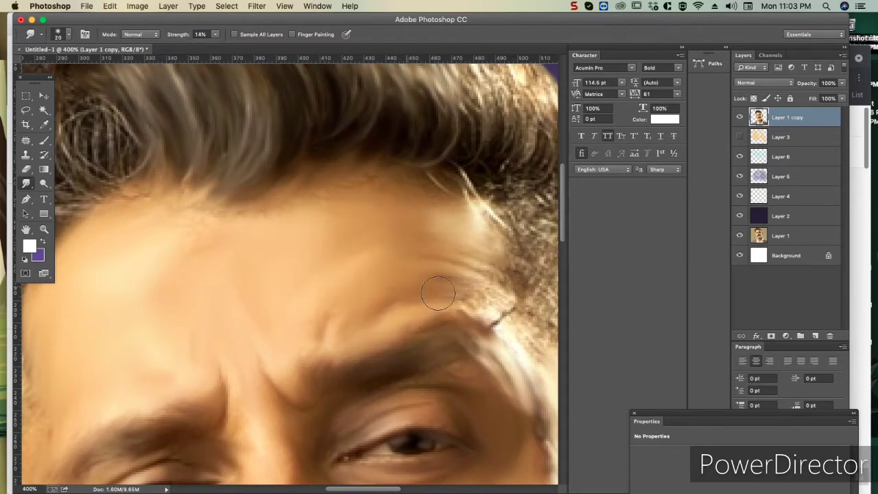
{"action": "left_click_drag", "start_coordinate": [463, 192], "coordinate": [445, 173]}
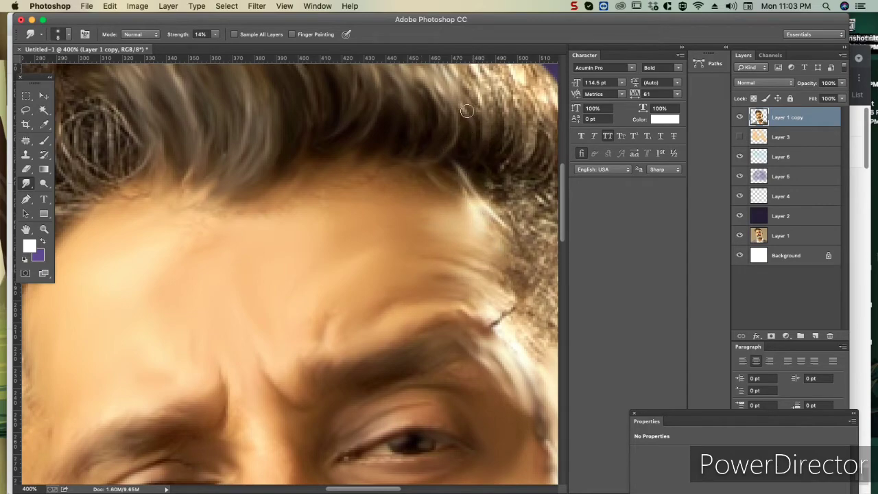
- Raise strength to 42% and smudge the hairline and temple hair
{"action": "key", "text": "super+minus"}
{"action": "key", "text": "super+minus"}
{"action": "key", "text": "super+plus"}
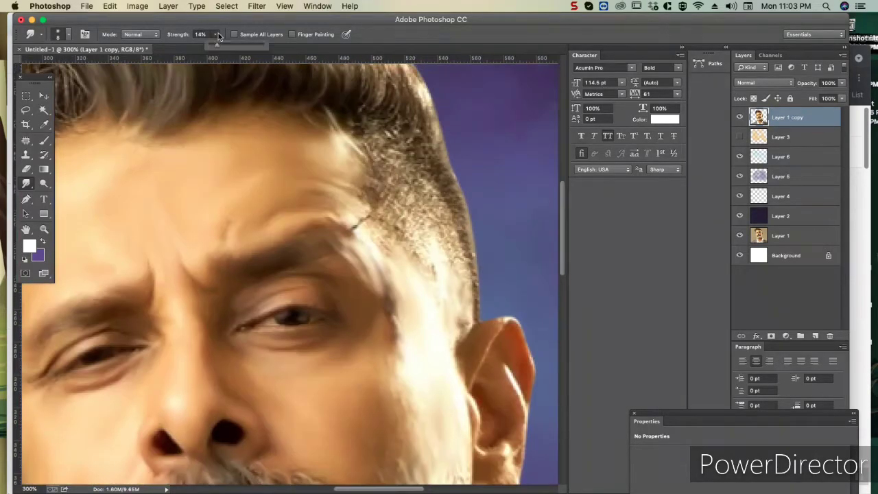
{"action": "key", "text": "4"}
{"action": "key", "text": "2"}
{"action": "mouse_move", "coordinate": [321, 209]}
{"action": "left_mouse_down"}
{"action": "mouse_move", "coordinate": [336, 206]}
{"action": "mouse_move", "coordinate": [343, 154]}
{"action": "mouse_move", "coordinate": [416, 286]}
{"action": "mouse_move", "coordinate": [407, 314]}
{"action": "mouse_move", "coordinate": [384, 233]}
{"action": "mouse_move", "coordinate": [412, 268]}
{"action": "left_mouse_up"}
{"action": "left_click_drag", "start_coordinate": [398, 237], "coordinate": [411, 264]}
{"action": "mouse_move", "coordinate": [364, 185]}
{"action": "left_mouse_down"}
{"action": "mouse_move", "coordinate": [421, 142]}
{"action": "mouse_move", "coordinate": [371, 144]}
{"action": "left_mouse_up"}
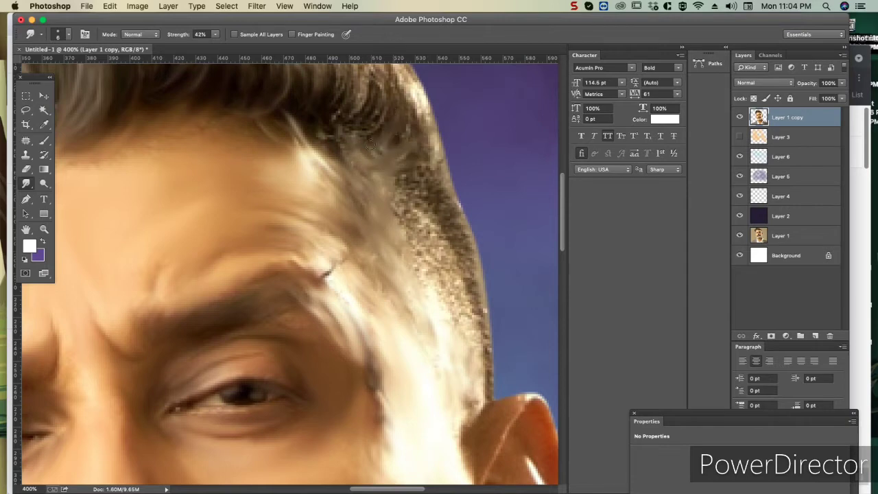
{"action": "mouse_move", "coordinate": [348, 103]}
{"action": "left_mouse_down"}
{"action": "mouse_move", "coordinate": [337, 117]}
{"action": "mouse_move", "coordinate": [355, 87]}
{"action": "left_mouse_up"}
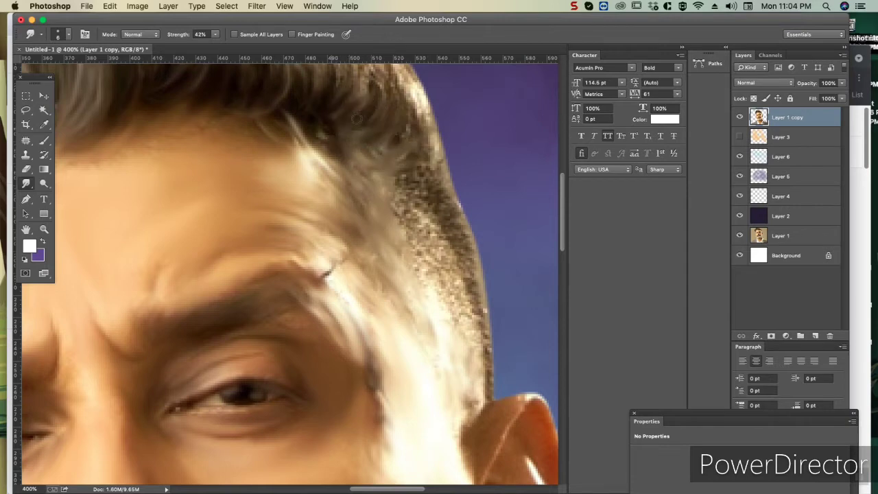
- Smudge the remaining strands along the upper hairline, top edge and right edge
{"action": "scroll", "coordinate": [359, 120], "scroll_direction": "up", "scroll_amount": 5}
{"action": "left_click_drag", "start_coordinate": [343, 165], "coordinate": [315, 124]}
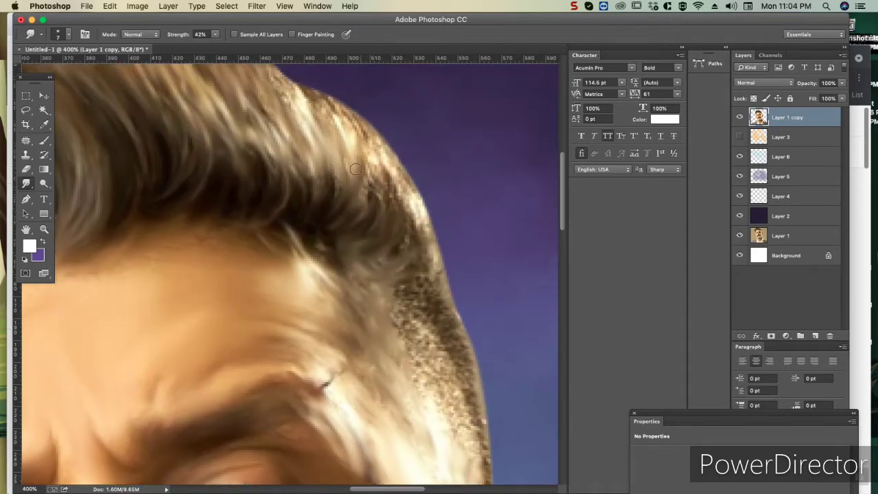
{"action": "left_click_drag", "start_coordinate": [355, 169], "coordinate": [370, 206]}
{"action": "left_click_drag", "start_coordinate": [374, 158], "coordinate": [418, 236]}
{"action": "mouse_move", "coordinate": [358, 206]}
{"action": "left_mouse_down"}
{"action": "mouse_move", "coordinate": [365, 282]}
{"action": "mouse_move", "coordinate": [330, 171]}
{"action": "mouse_move", "coordinate": [305, 154]}
{"action": "left_mouse_up"}
{"action": "left_click_drag", "start_coordinate": [340, 191], "coordinate": [385, 237]}
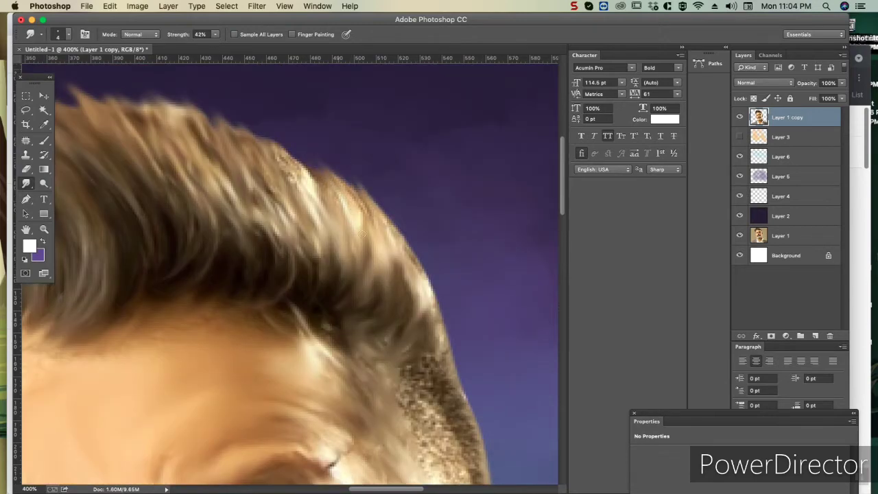
{"action": "left_click_drag", "start_coordinate": [302, 177], "coordinate": [271, 137]}
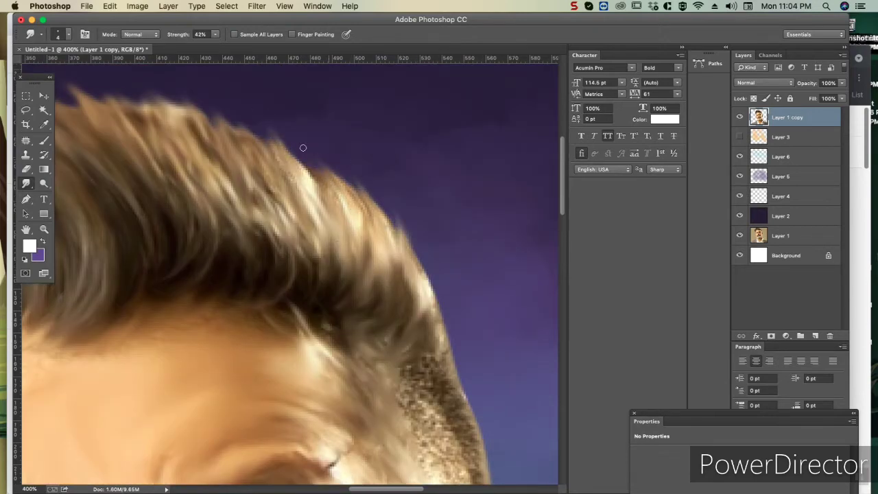
{"action": "left_click_drag", "start_coordinate": [410, 259], "coordinate": [437, 283]}
- Smear the temple and sideburn hair into smooth, brighter streaks with a smaller brush
{"action": "key", "text": "super+1"}
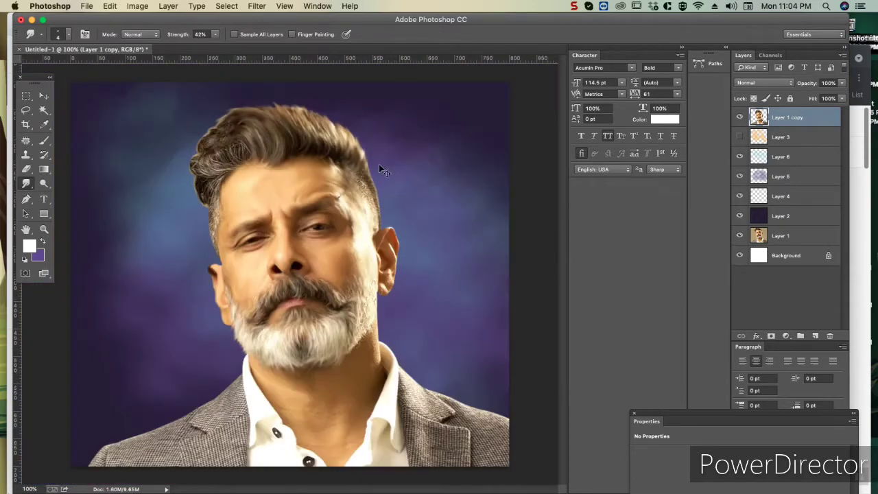
{"action": "key", "text": "super+plus"}
{"action": "key", "text": "super+plus"}
{"action": "key", "text": "super+plus"}
{"action": "scroll", "coordinate": [314, 237], "scroll_direction": "up", "scroll_amount": 2}
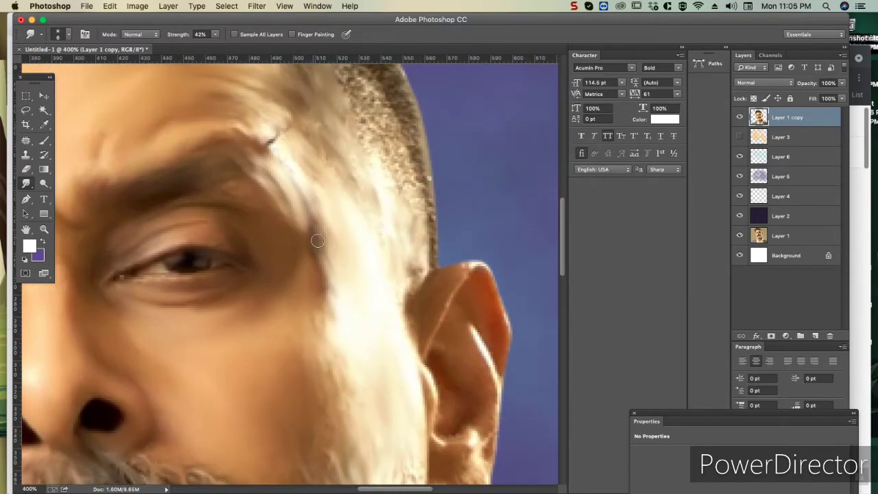
{"action": "mouse_move", "coordinate": [322, 258]}
{"action": "left_mouse_down"}
{"action": "mouse_move", "coordinate": [308, 313]}
{"action": "mouse_move", "coordinate": [398, 315]}
{"action": "mouse_move", "coordinate": [419, 251]}
{"action": "mouse_move", "coordinate": [409, 271]}
{"action": "left_mouse_up"}
{"action": "scroll", "coordinate": [402, 157], "scroll_direction": "up", "scroll_amount": 5}
{"action": "mouse_move", "coordinate": [398, 308]}
{"action": "left_mouse_down"}
{"action": "mouse_move", "coordinate": [384, 233]}
{"action": "mouse_move", "coordinate": [415, 285]}
{"action": "mouse_move", "coordinate": [396, 198]}
{"action": "mouse_move", "coordinate": [441, 245]}
{"action": "mouse_move", "coordinate": [447, 294]}
{"action": "mouse_move", "coordinate": [434, 312]}
{"action": "mouse_move", "coordinate": [457, 366]}
{"action": "left_mouse_up"}
{"action": "key", "text": "bracketleft"}
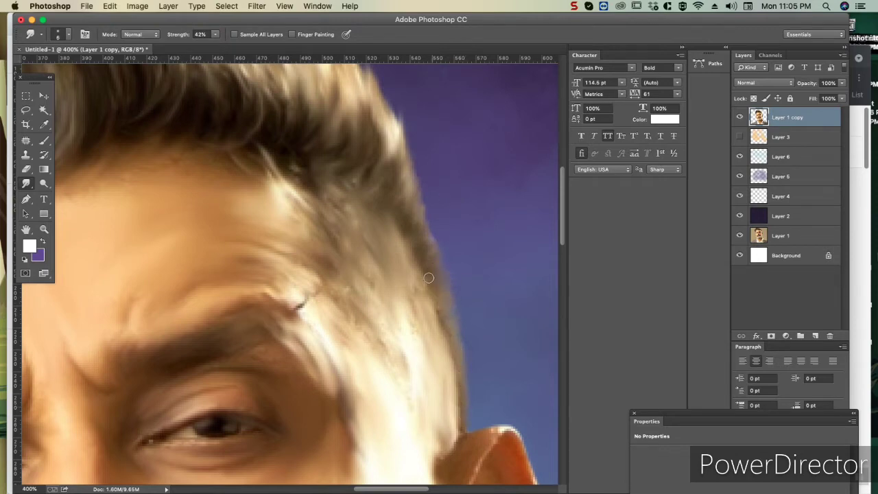
{"action": "left_click_drag", "start_coordinate": [429, 277], "coordinate": [421, 338]}
{"action": "left_click_drag", "start_coordinate": [357, 323], "coordinate": [338, 230]}
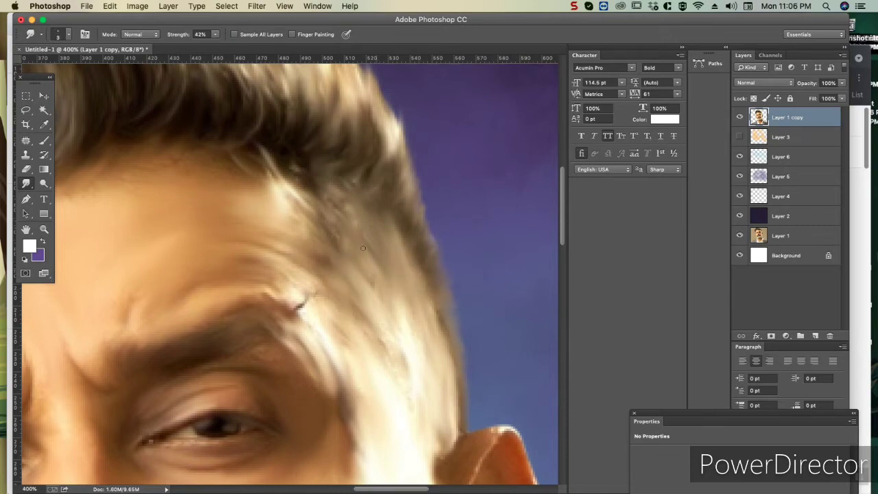
- Smear the beard strands below the ear lighter, then pan over to the beard and neck
{"action": "key", "text": "h"}
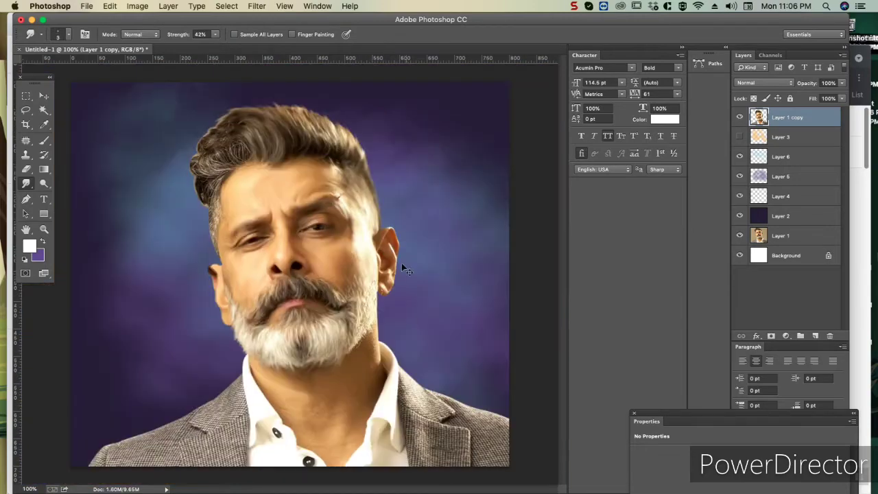
{"action": "left_click_drag", "start_coordinate": [375, 212], "coordinate": [401, 263]}
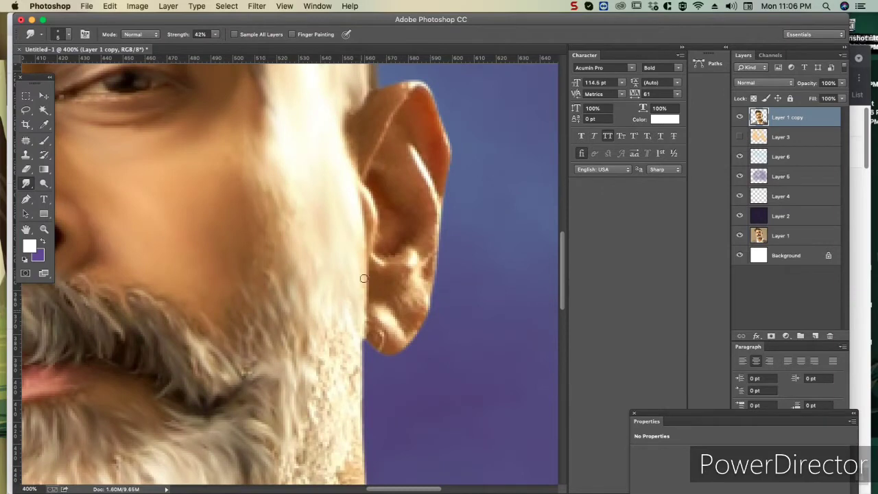
{"action": "scroll", "coordinate": [324, 251], "scroll_direction": "down", "scroll_amount": 2}
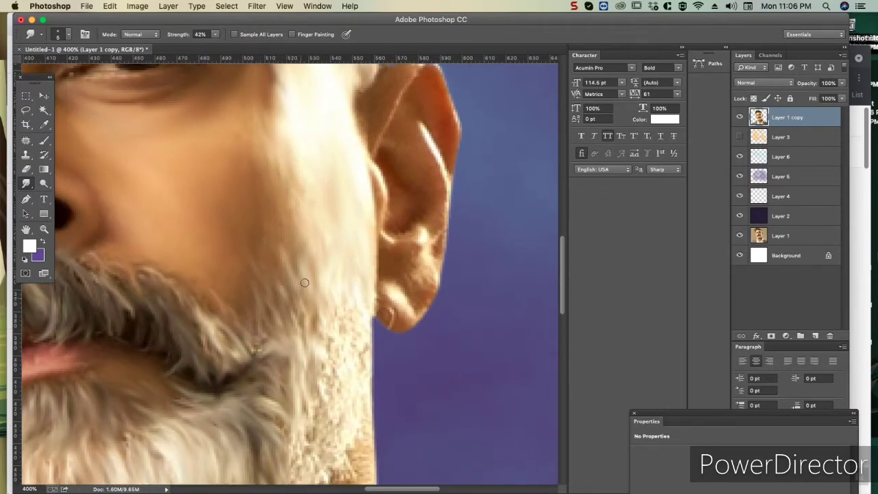
{"action": "left_click_drag", "start_coordinate": [282, 349], "coordinate": [233, 363]}
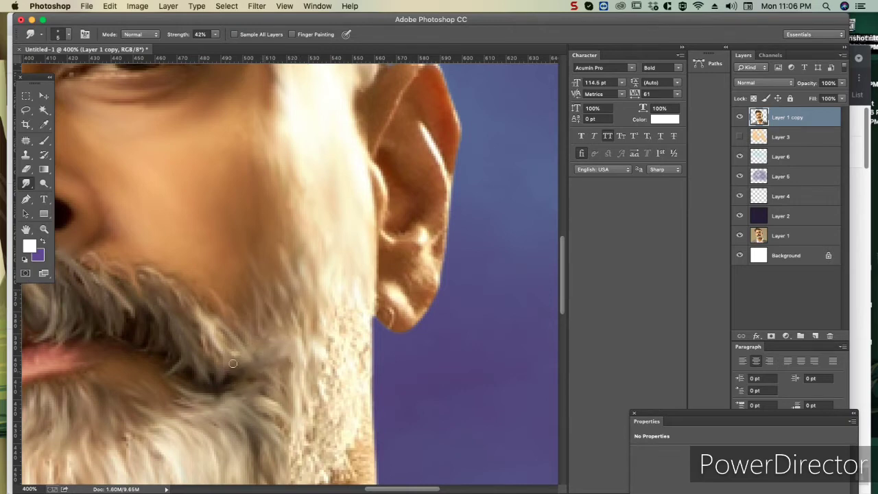
{"action": "scroll", "coordinate": [183, 259], "scroll_direction": "left", "scroll_amount": 5}
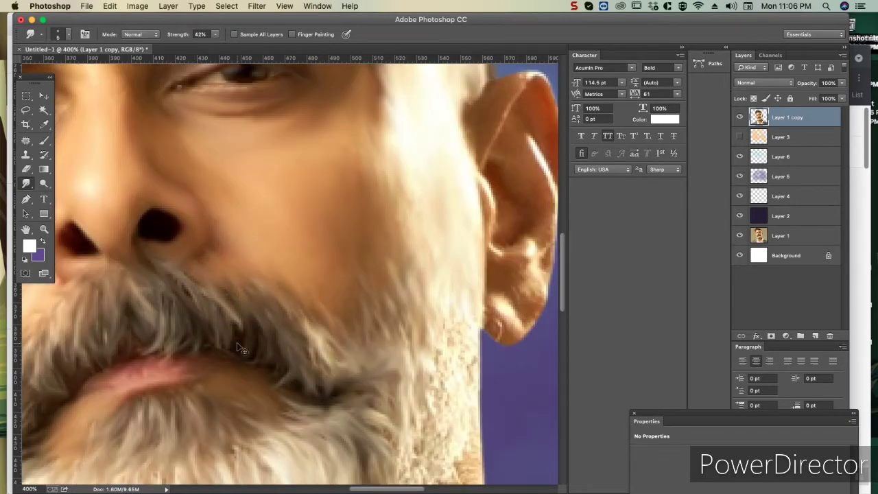
{"action": "key", "text": "super+0"}
{"action": "key", "text": "super+plus"}
{"action": "key", "text": "super+plus"}
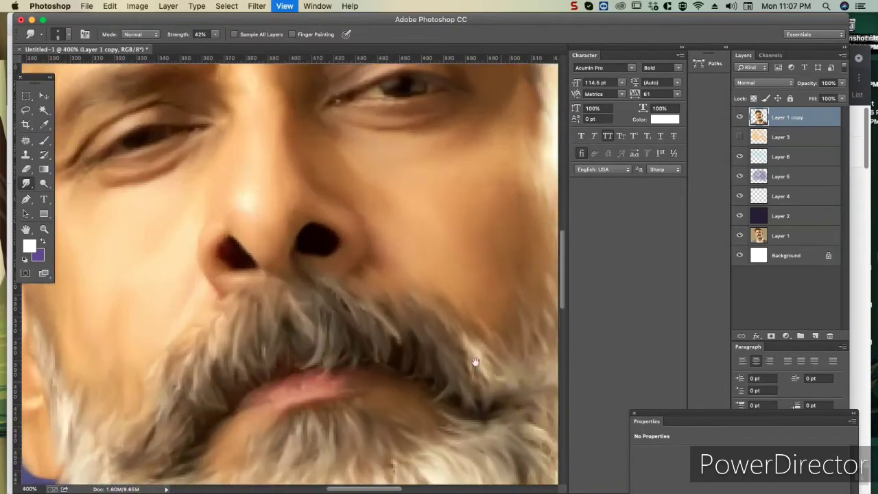
{"action": "left_click_drag", "start_coordinate": [475, 362], "coordinate": [293, 334]}
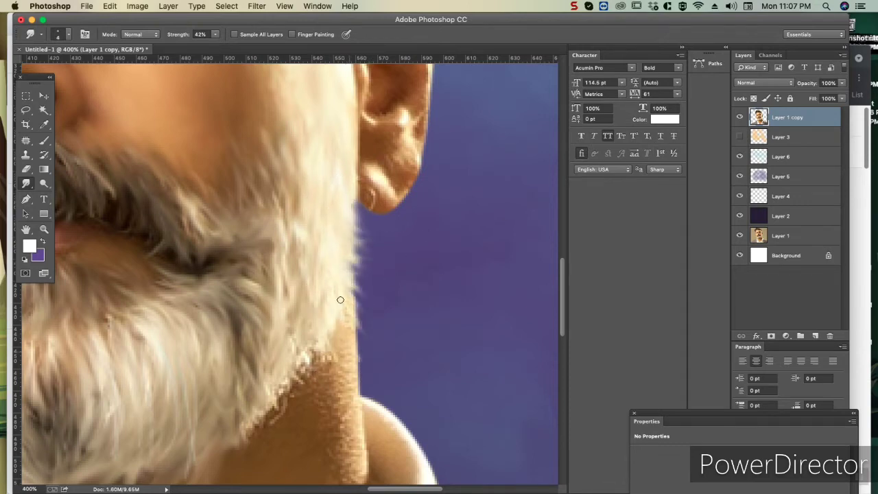
- Smooth the textured skin beside the shirt collar
{"action": "left_click_drag", "start_coordinate": [351, 363], "coordinate": [436, 277]}
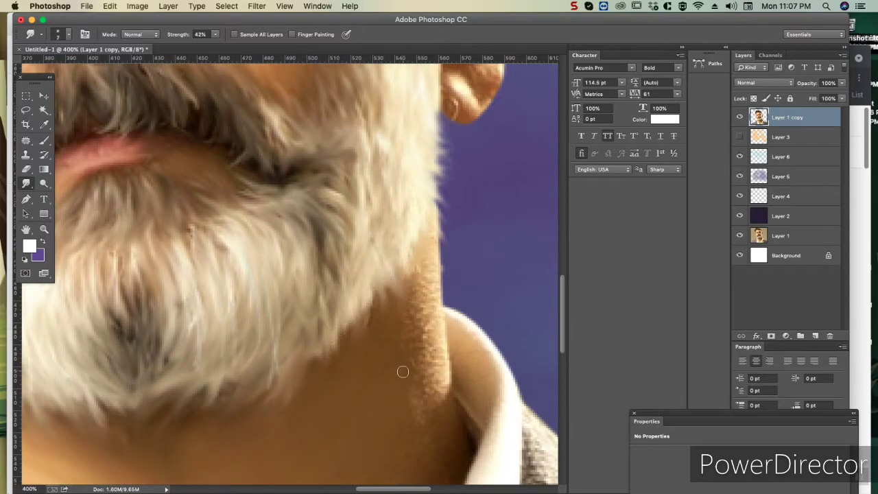
{"action": "mouse_move", "coordinate": [403, 372]}
{"action": "left_mouse_down"}
{"action": "mouse_move", "coordinate": [428, 298]}
{"action": "mouse_move", "coordinate": [411, 393]}
{"action": "mouse_move", "coordinate": [446, 373]}
{"action": "mouse_move", "coordinate": [457, 339]}
{"action": "mouse_move", "coordinate": [420, 336]}
{"action": "mouse_move", "coordinate": [417, 347]}
{"action": "left_mouse_up"}
{"action": "scroll", "coordinate": [416, 347], "scroll_direction": "down", "scroll_amount": 5}
{"action": "key", "text": "]"}
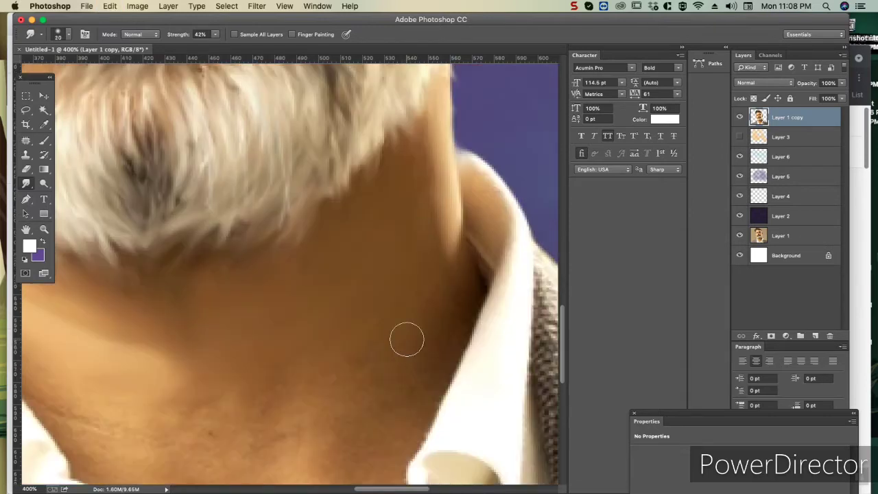
{"action": "scroll", "coordinate": [439, 293], "scroll_direction": "down", "scroll_amount": 4}
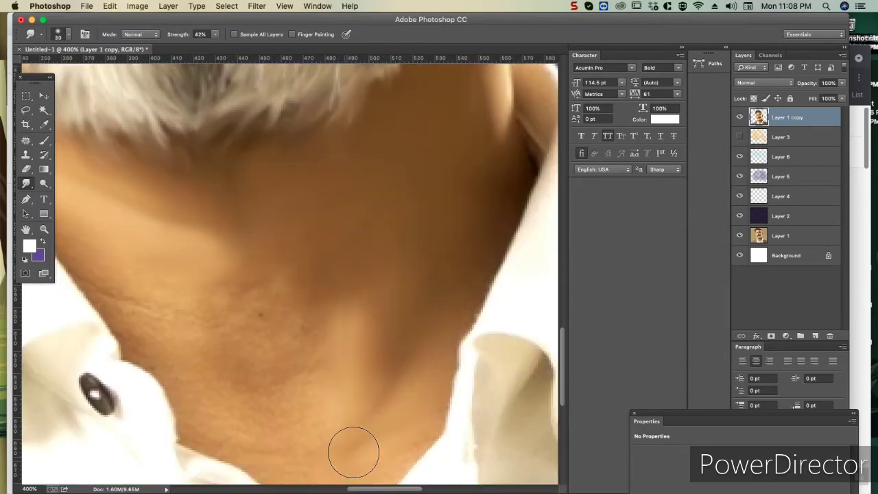
- At 13% strength with a 45 brush, smooth the neck wrinkles at lower left
{"action": "key", "text": "1"}
{"action": "key", "text": "3"}
{"action": "key", "text": "]"}
{"action": "key", "text": "]"}
{"action": "key", "text": "]"}
{"action": "left_click_drag", "start_coordinate": [240, 290], "coordinate": [273, 427]}
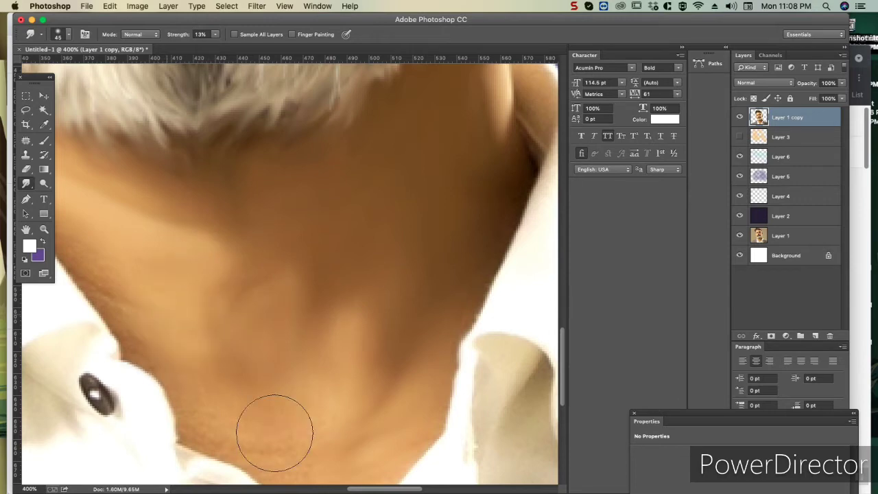
{"action": "scroll", "coordinate": [374, 291], "scroll_direction": "down", "scroll_amount": 4}
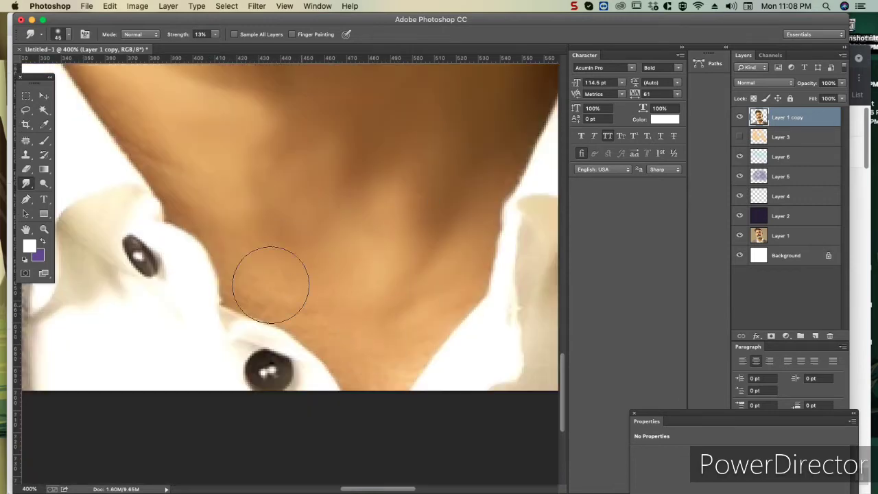
{"action": "scroll", "coordinate": [270, 284], "scroll_direction": "up", "scroll_amount": 2}
{"action": "scroll", "coordinate": [271, 284], "scroll_direction": "left", "scroll_amount": 3}
{"action": "key", "text": "["}
{"action": "key", "text": "["}
{"action": "key", "text": "["}
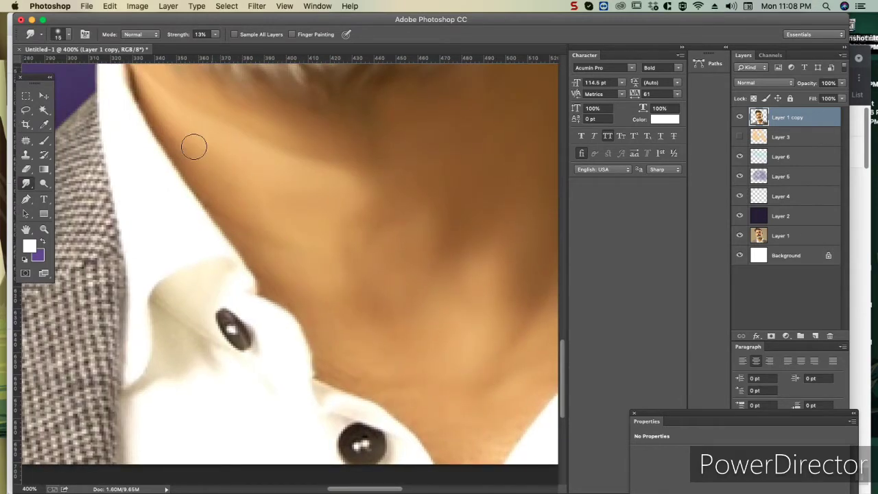
{"action": "scroll", "coordinate": [353, 376], "scroll_direction": "down", "scroll_amount": 3}
{"action": "key", "text": "super+minus"}
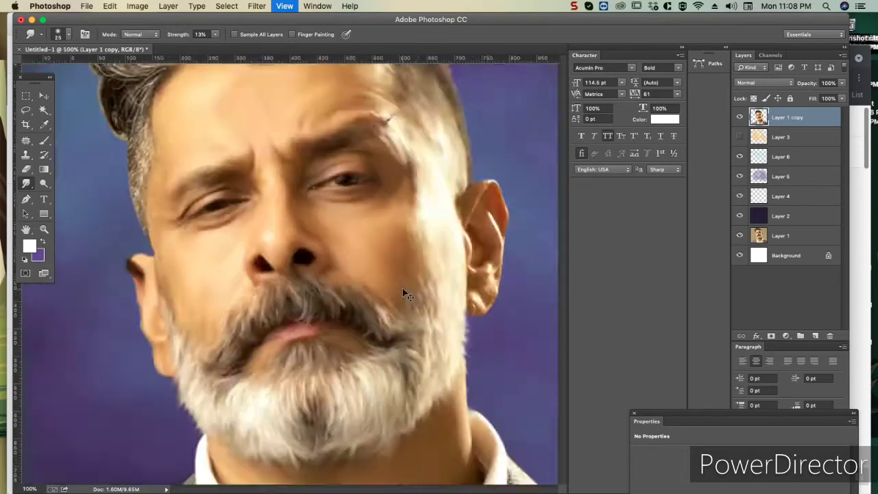
- At 42% strength, blend the ear rim highlight, earlobe edge and inner highlight, undoing one stroke
{"action": "scroll", "coordinate": [214, 308], "scroll_direction": "right", "scroll_amount": 5}
{"action": "key", "text": "super+plus"}
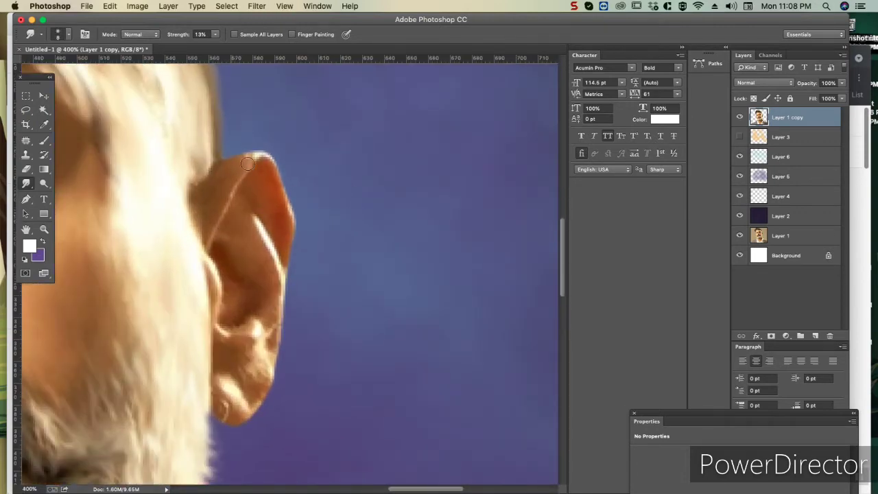
{"action": "key", "text": "4"}
{"action": "key", "text": "2"}
{"action": "left_click_drag", "start_coordinate": [278, 295], "coordinate": [249, 234]}
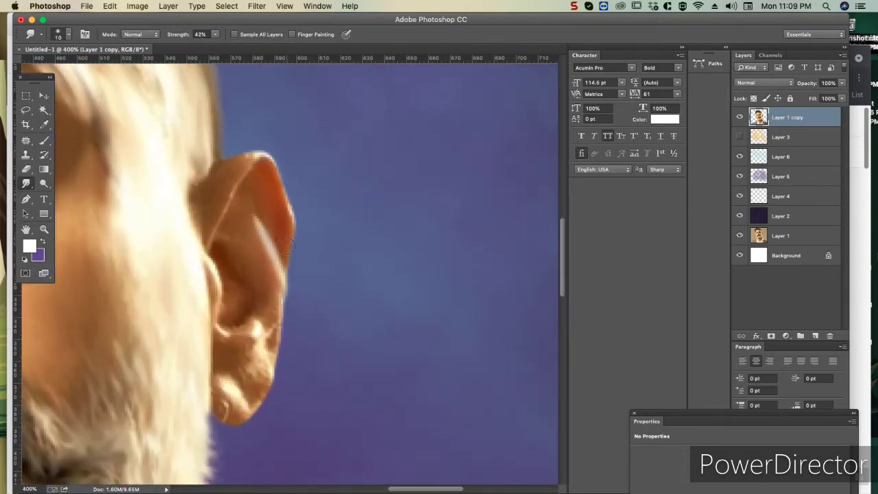
{"action": "key", "text": "super+z"}
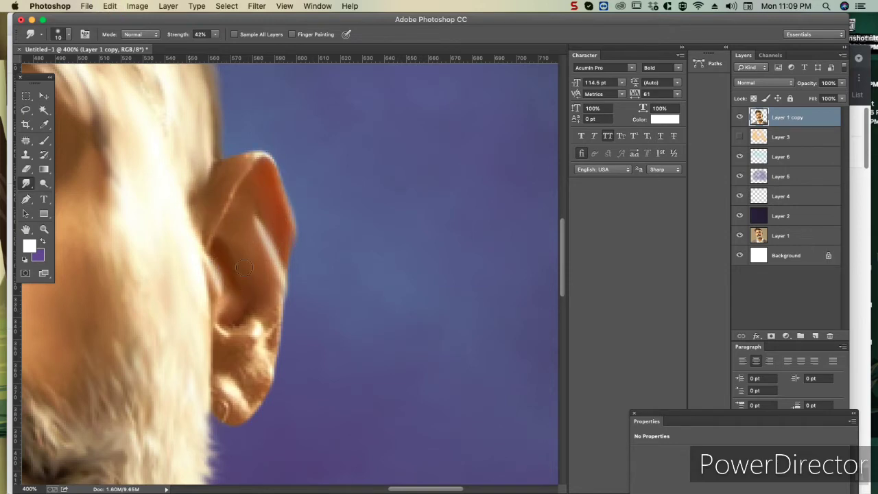
{"action": "scroll", "coordinate": [245, 268], "scroll_direction": "down", "scroll_amount": 3}
{"action": "left_click_drag", "start_coordinate": [227, 321], "coordinate": [253, 303]}
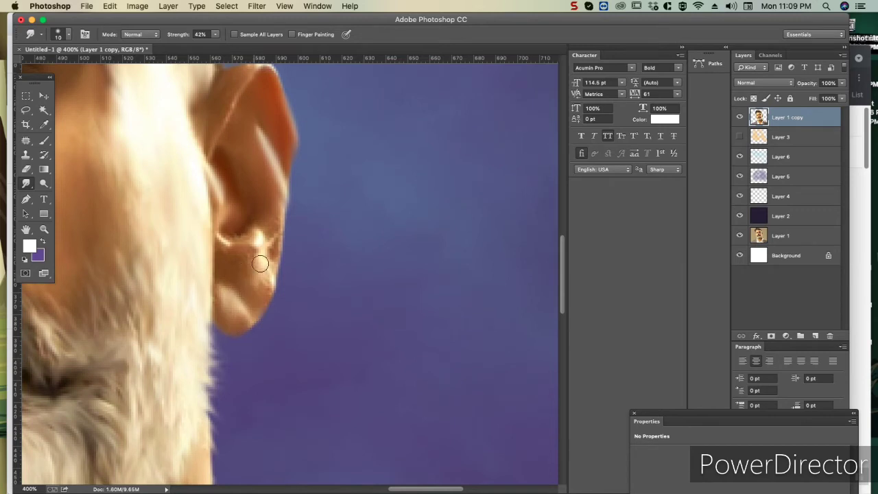
{"action": "left_click_drag", "start_coordinate": [267, 268], "coordinate": [236, 239]}
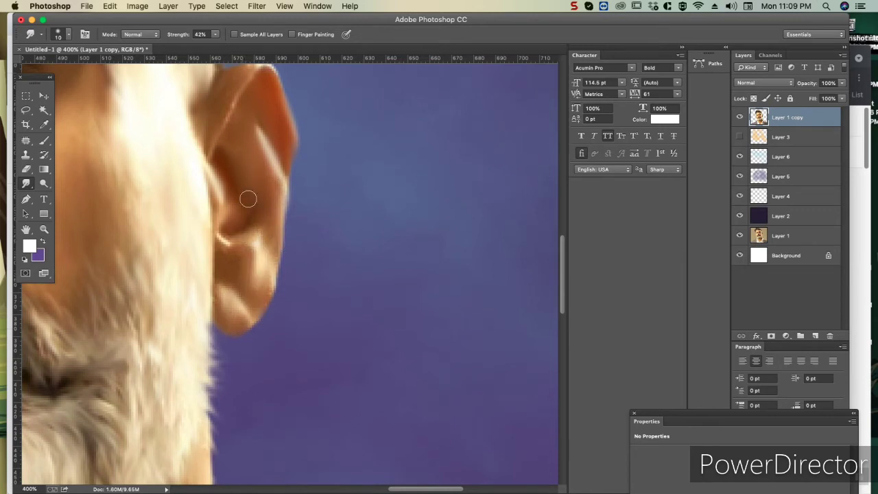
{"action": "scroll", "coordinate": [248, 199], "scroll_direction": "up", "scroll_amount": 5}
{"action": "scroll", "coordinate": [366, 349], "scroll_direction": "left", "scroll_amount": 10}
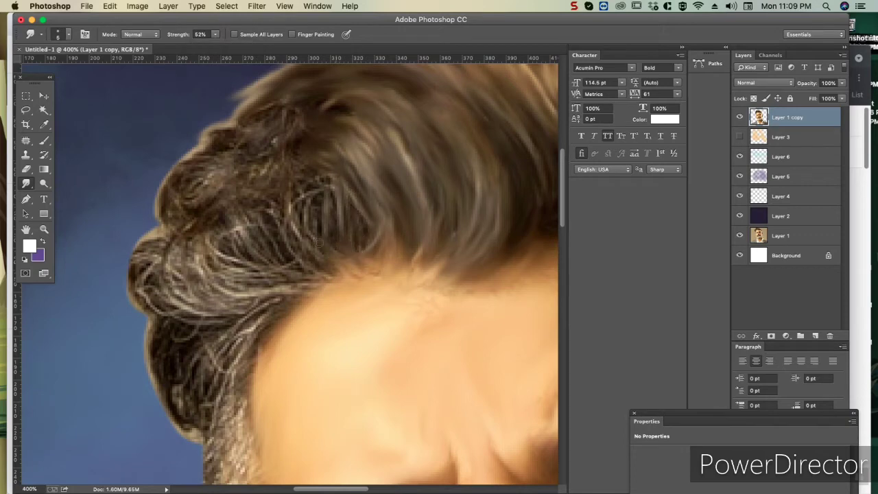
- Smudge the curly left-side hair and sideburn into flowing strands along the head outline
{"action": "mouse_move", "coordinate": [300, 197]}
{"action": "left_mouse_down"}
{"action": "mouse_move", "coordinate": [295, 254]}
{"action": "mouse_move", "coordinate": [350, 289]}
{"action": "left_mouse_up"}
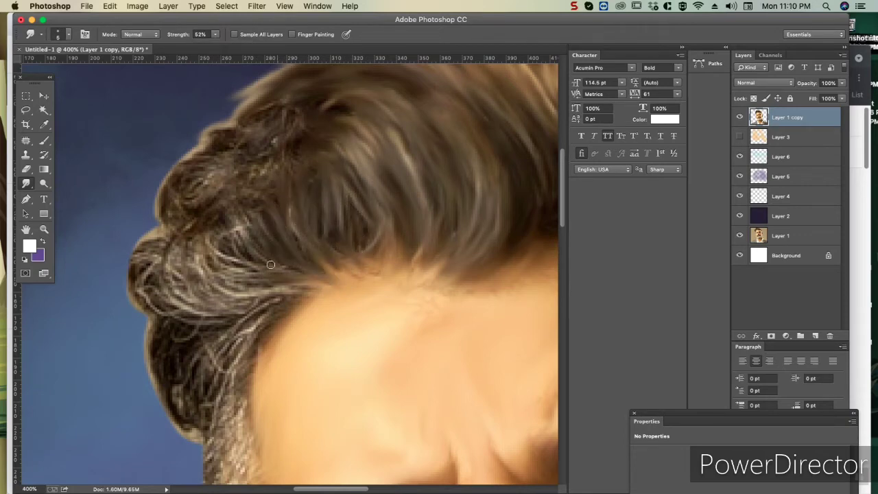
{"action": "left_click_drag", "start_coordinate": [192, 257], "coordinate": [309, 296]}
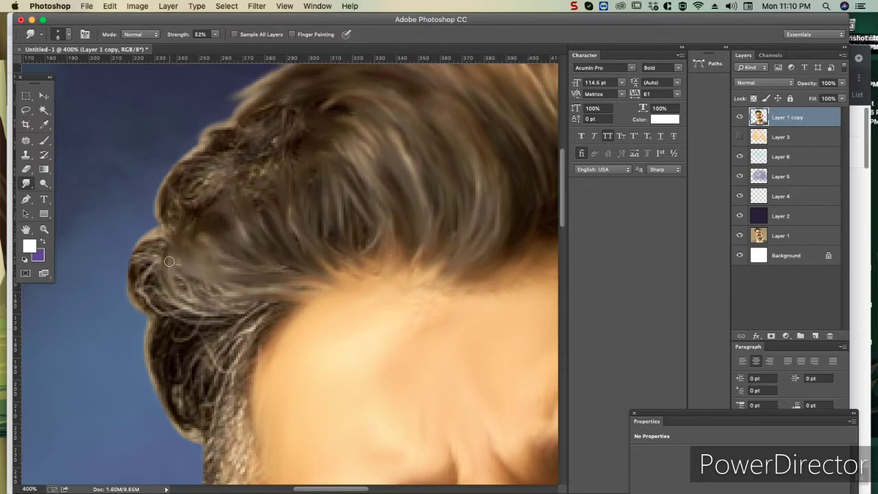
{"action": "left_click_drag", "start_coordinate": [210, 267], "coordinate": [235, 306]}
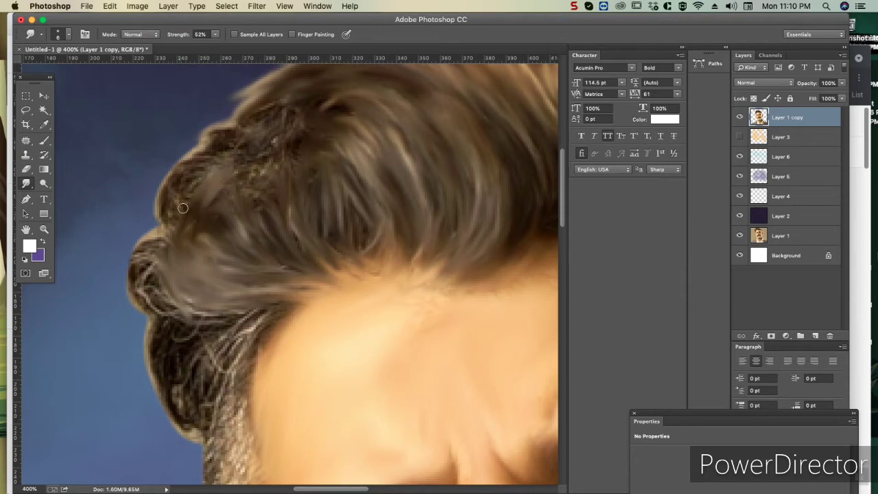
{"action": "left_click_drag", "start_coordinate": [175, 177], "coordinate": [177, 166]}
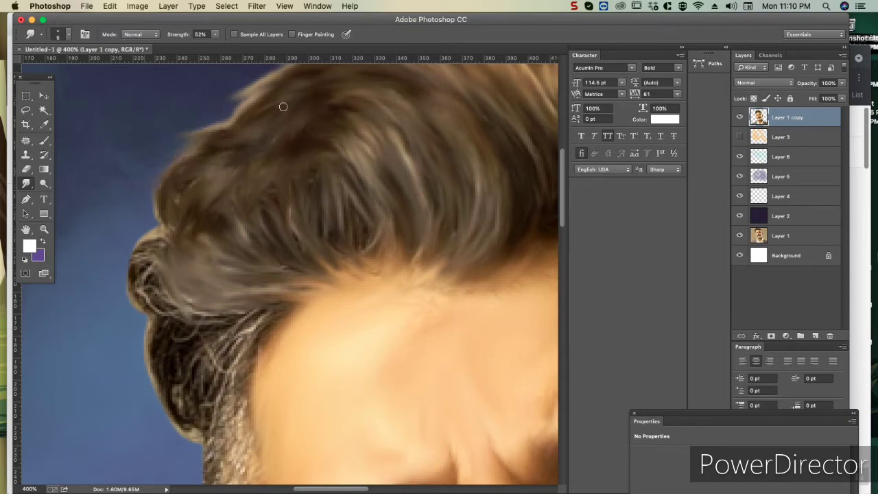
{"action": "left_click_drag", "start_coordinate": [166, 206], "coordinate": [164, 265]}
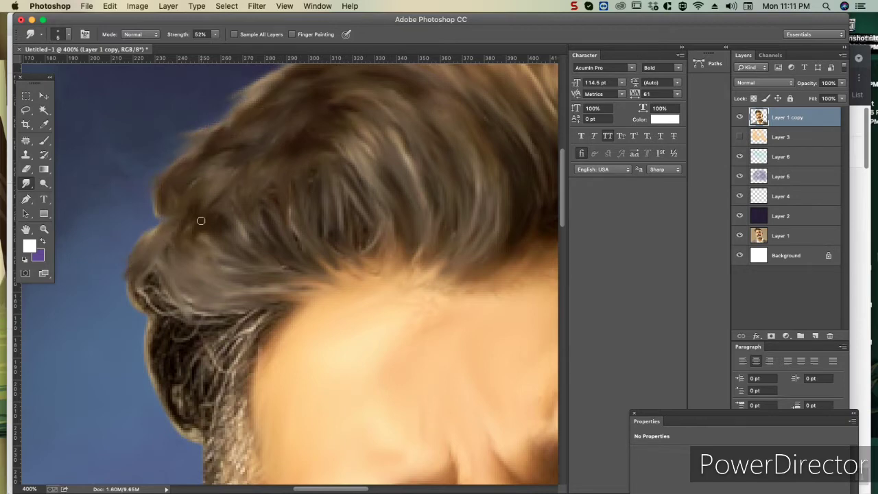
{"action": "key", "text": "super+0"}
{"action": "scroll", "coordinate": [128, 120], "scroll_direction": "up", "scroll_amount": 5}
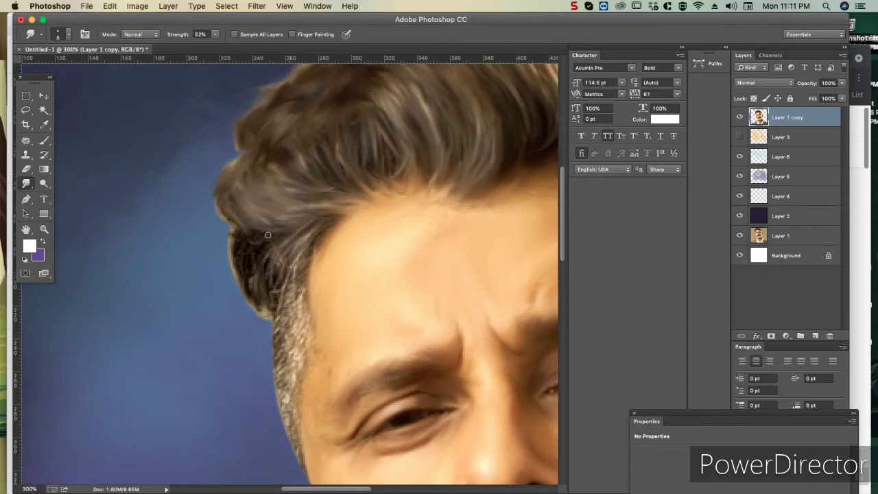
{"action": "scroll", "coordinate": [274, 282], "scroll_direction": "up", "scroll_amount": 1}
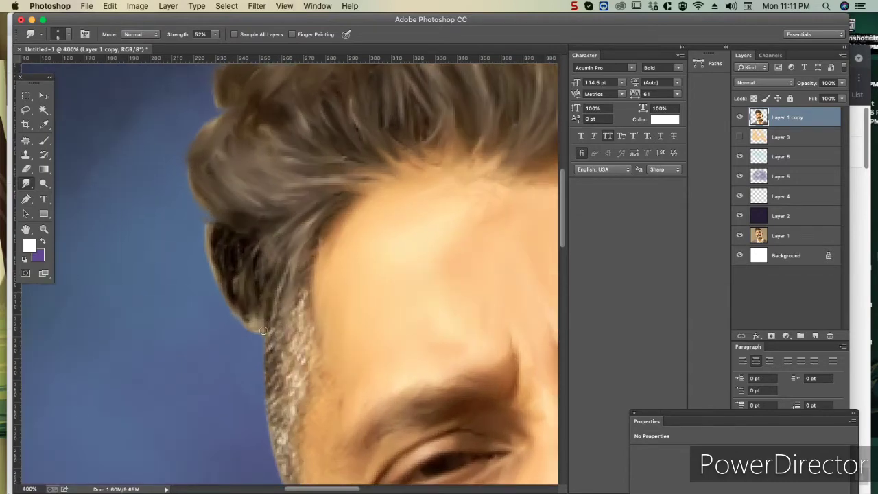
{"action": "left_click_drag", "start_coordinate": [217, 256], "coordinate": [231, 285]}
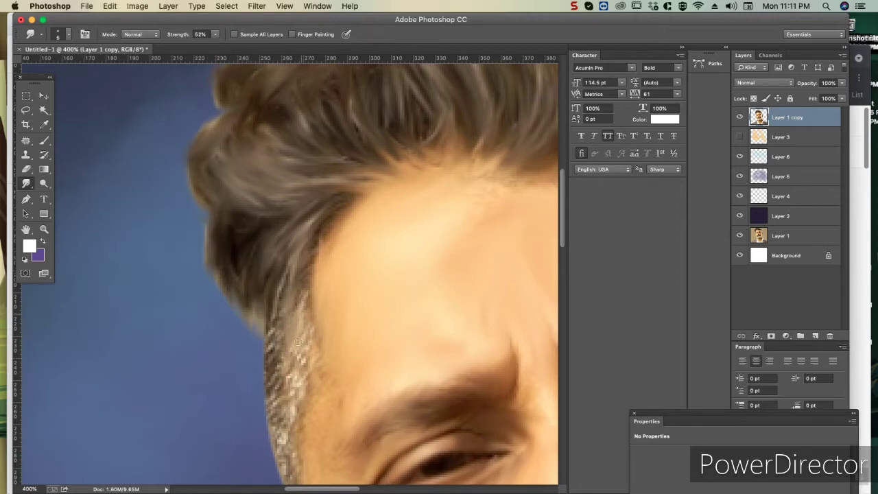
{"action": "scroll", "coordinate": [304, 304], "scroll_direction": "down", "scroll_amount": 5}
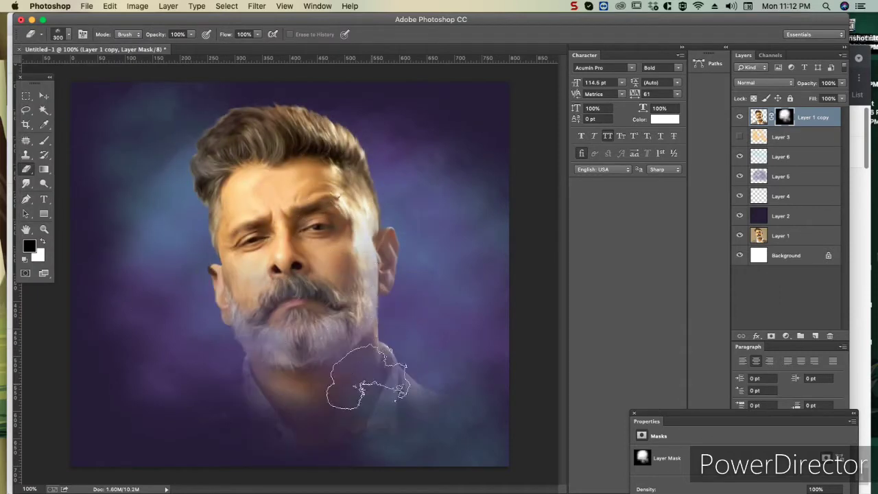
- Scale the portrait layer down to about 86.4% with Free Transform
{"action": "key", "text": "super+z"}
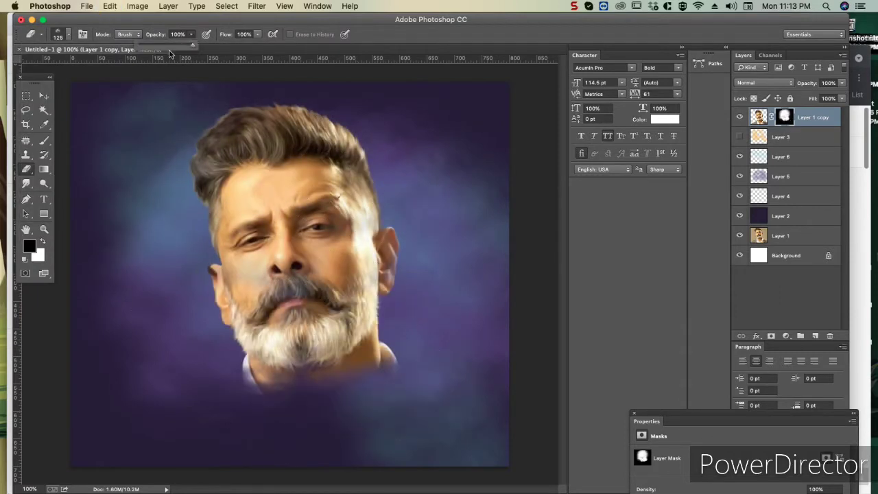
{"action": "key", "text": "super+minus"}
{"action": "key", "text": "super+t"}
{"action": "left_click_drag", "start_coordinate": [435, 145], "coordinate": [416, 163]}
{"action": "key", "text": "Return"}
{"action": "key", "text": "super+equal"}
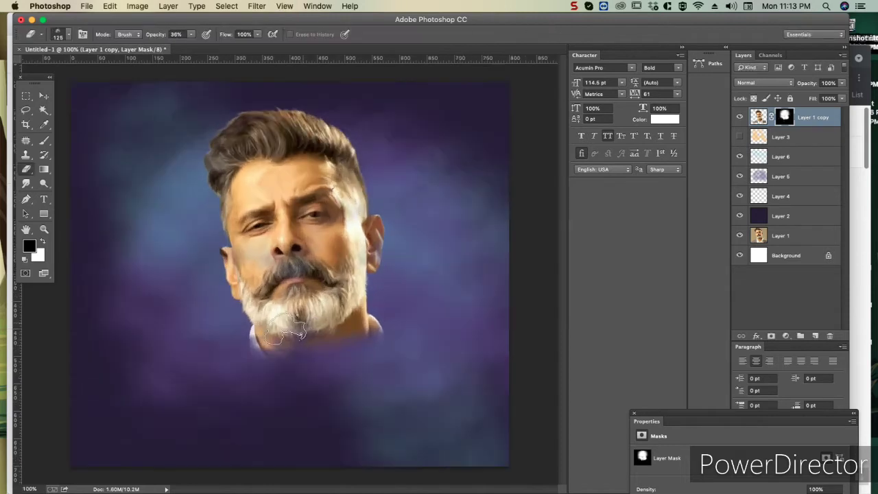
- Erase the layer mask at 97–100% opacity to reveal the white collar and jacket shoulders
{"action": "mouse_move", "coordinate": [240, 343]}
{"action": "left_mouse_down"}
{"action": "mouse_move", "coordinate": [398, 357]}
{"action": "mouse_move", "coordinate": [274, 405]}
{"action": "mouse_move", "coordinate": [335, 341]}
{"action": "left_mouse_up"}
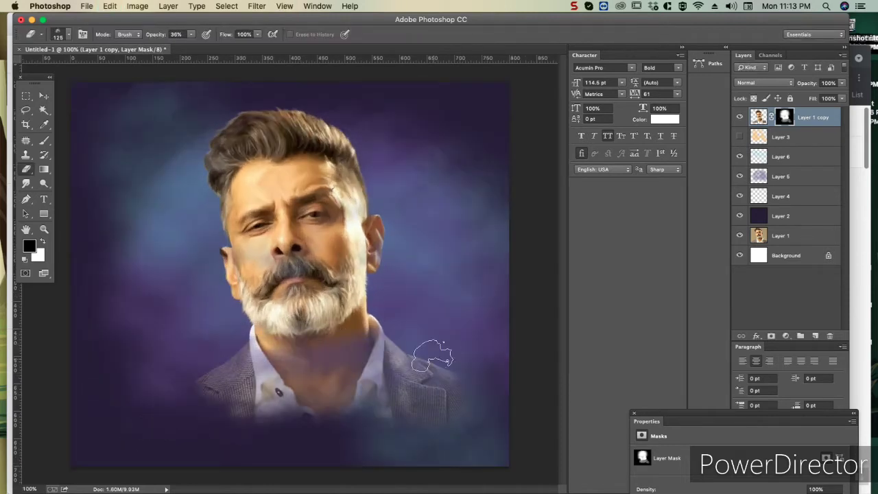
{"action": "key", "text": "9"}
{"action": "key", "text": "7"}
{"action": "left_click_drag", "start_coordinate": [247, 371], "coordinate": [412, 364]}
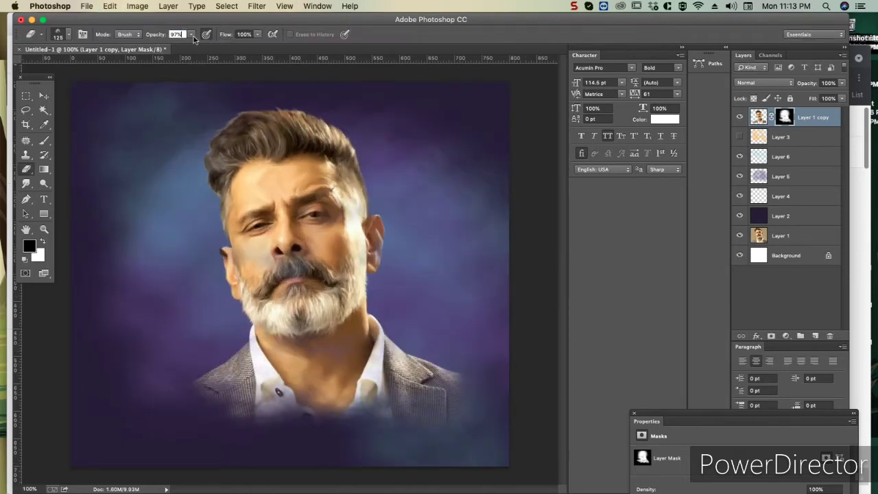
{"action": "key", "text": "0"}
{"action": "key", "text": "bracketright"}
{"action": "key", "text": "bracketright"}
{"action": "key", "text": "bracketright"}
{"action": "left_click_drag", "start_coordinate": [274, 350], "coordinate": [384, 343]}
{"action": "left_click_drag", "start_coordinate": [247, 253], "coordinate": [315, 226]}
{"action": "left_click_drag", "start_coordinate": [301, 371], "coordinate": [405, 350]}
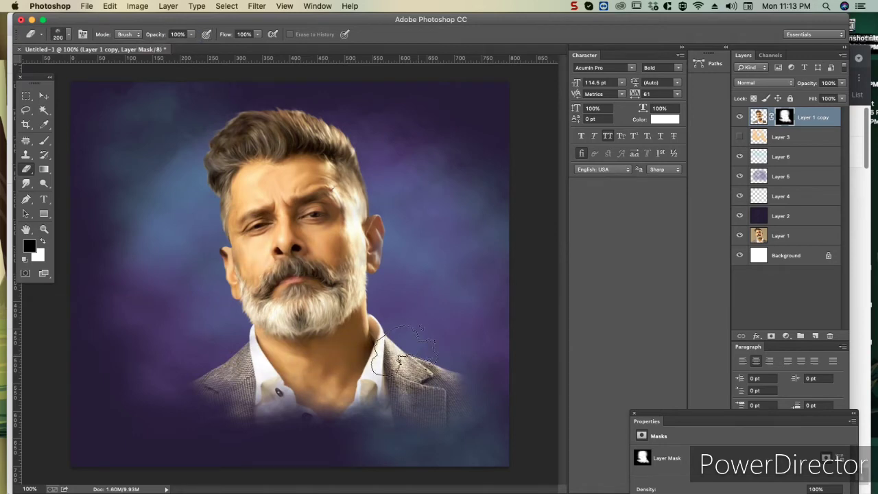
{"action": "key", "text": "v"}
{"action": "key", "text": "super+minus"}
- Nudge the portrait about 26 by 24 px and stamp the visible painting into a new layer
{"action": "left_click_drag", "start_coordinate": [308, 283], "coordinate": [319, 293]}
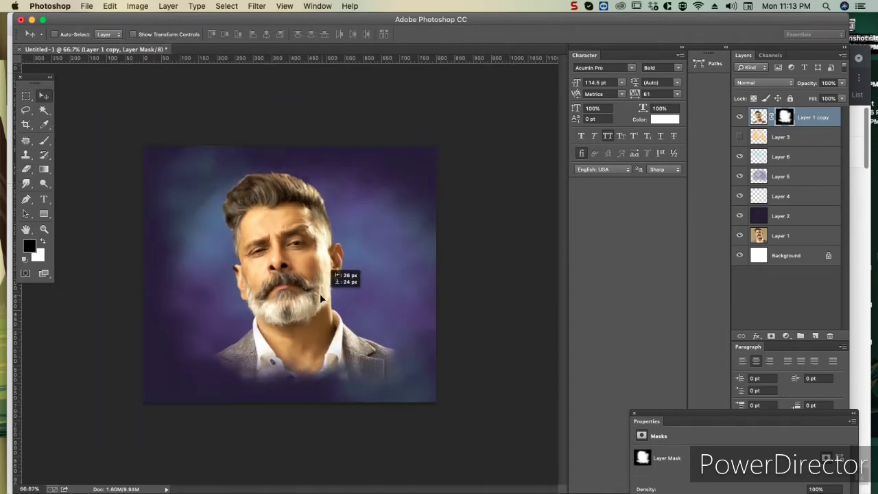
{"action": "key", "text": "super+plus"}
{"action": "key", "text": "super+plus"}
{"action": "right_click", "coordinate": [212, 189]}
{"action": "left_click", "coordinate": [245, 196]}
{"action": "key", "text": "super+minus"}
{"action": "key", "text": "super+minus"}
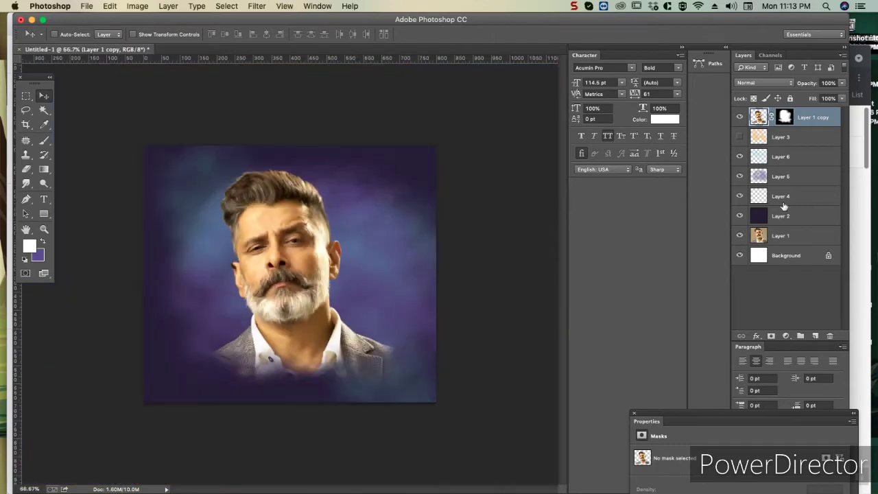
{"action": "key", "text": "e"}
{"action": "key", "text": "super+alt+shift+e"}
{"action": "key", "text": "Delete"}
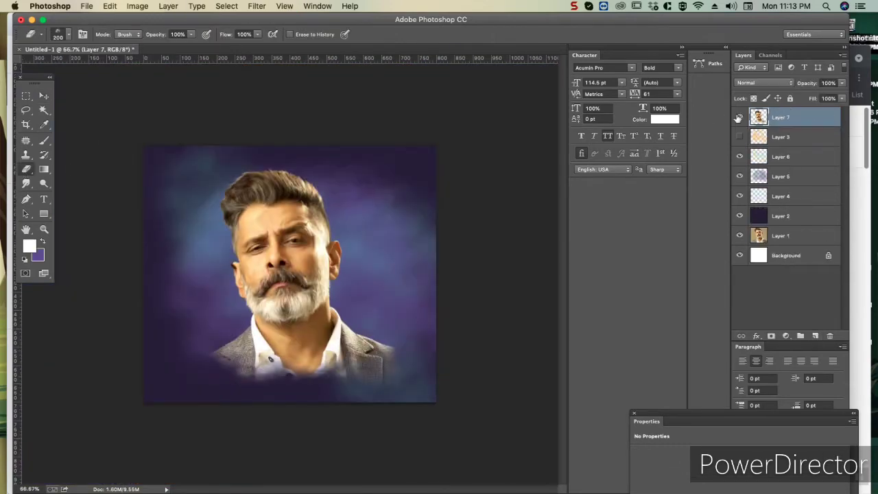
- Smudge the shirt collar and lower jacket into smooth grey strokes
{"action": "key", "text": "super+plus"}
{"action": "key", "text": "super+plus"}
{"action": "key", "text": "super+plus"}
{"action": "key", "text": "r"}
{"action": "scroll", "coordinate": [224, 283], "scroll_direction": "down", "scroll_amount": 5}
{"action": "scroll", "coordinate": [203, 302], "scroll_direction": "down", "scroll_amount": 3}
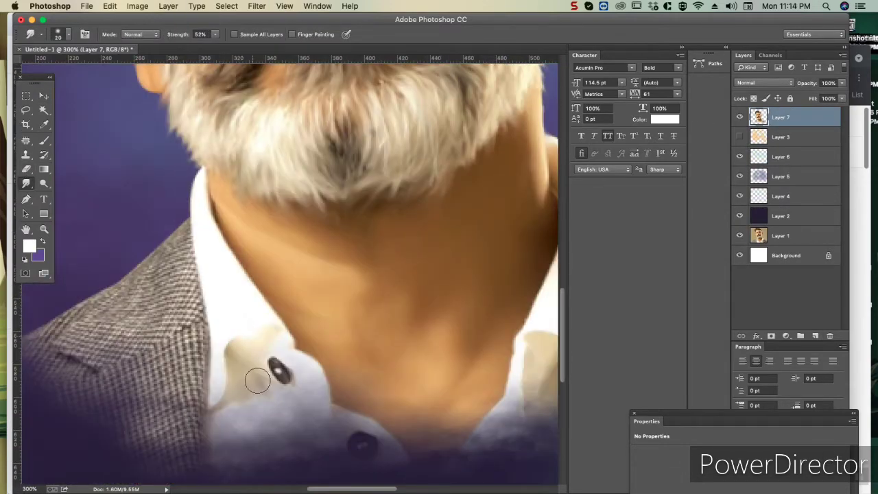
{"action": "mouse_move", "coordinate": [257, 381]}
{"action": "left_mouse_down"}
{"action": "mouse_move", "coordinate": [231, 402]}
{"action": "mouse_move", "coordinate": [280, 367]}
{"action": "left_mouse_up"}
{"action": "scroll", "coordinate": [274, 363], "scroll_direction": "down", "scroll_amount": 3}
{"action": "mouse_move", "coordinate": [233, 305]}
{"action": "left_mouse_down"}
{"action": "mouse_move", "coordinate": [197, 355]}
{"action": "mouse_move", "coordinate": [230, 402]}
{"action": "mouse_move", "coordinate": [112, 419]}
{"action": "mouse_move", "coordinate": [196, 412]}
{"action": "mouse_move", "coordinate": [165, 370]}
{"action": "left_mouse_up"}
{"action": "mouse_move", "coordinate": [90, 324]}
{"action": "left_mouse_down"}
{"action": "mouse_move", "coordinate": [190, 316]}
{"action": "mouse_move", "coordinate": [267, 271]}
{"action": "mouse_move", "coordinate": [171, 288]}
{"action": "left_mouse_up"}
- At 28% smudge strength, smooth the jacket edge and textured shoulder
{"action": "key", "text": "2"}
{"action": "key", "text": "8"}
{"action": "mouse_move", "coordinate": [178, 326]}
{"action": "left_mouse_down"}
{"action": "mouse_move", "coordinate": [227, 379]}
{"action": "mouse_move", "coordinate": [336, 343]}
{"action": "mouse_move", "coordinate": [326, 226]}
{"action": "left_mouse_up"}
{"action": "key", "text": "bracketright"}
{"action": "mouse_move", "coordinate": [323, 172]}
{"action": "left_mouse_down"}
{"action": "mouse_move", "coordinate": [345, 261]}
{"action": "mouse_move", "coordinate": [275, 278]}
{"action": "mouse_move", "coordinate": [308, 193]}
{"action": "left_mouse_up"}
{"action": "key", "text": "bracketleft"}
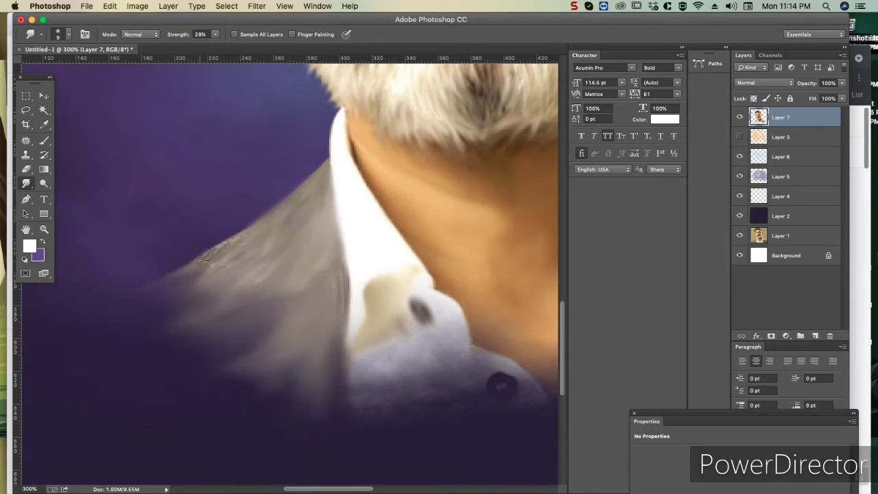
{"action": "left_click_drag", "start_coordinate": [231, 270], "coordinate": [320, 238]}
{"action": "key", "text": "bracketright"}
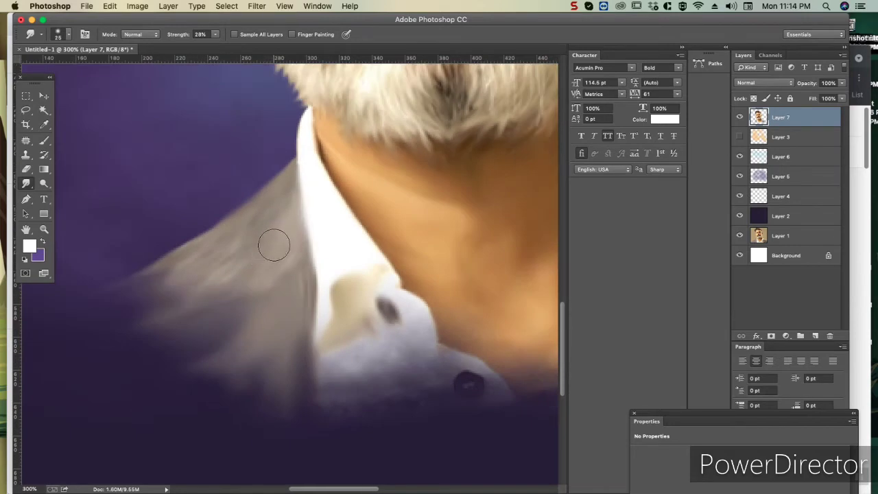
- Blend the collar button and shirt collar into the lapel and smooth the pocket texture
{"action": "scroll", "coordinate": [226, 313], "scroll_direction": "down", "scroll_amount": 5}
{"action": "scroll", "coordinate": [226, 312], "scroll_direction": "right", "scroll_amount": 8}
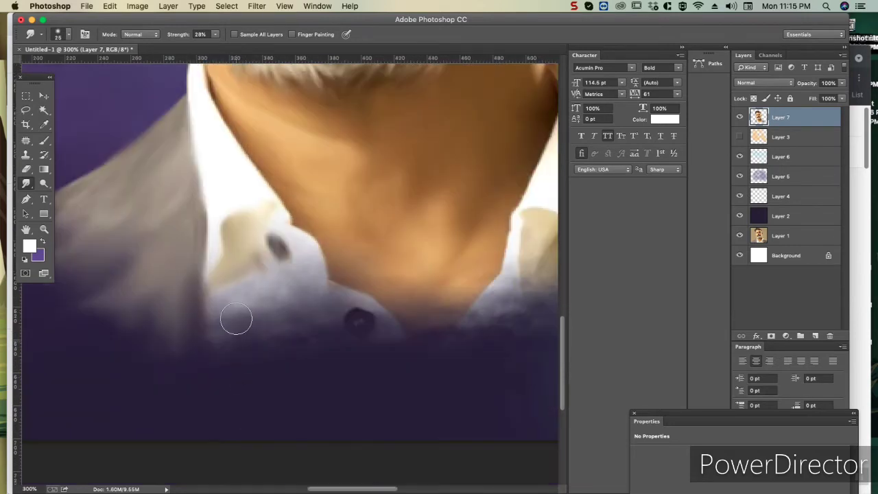
{"action": "mouse_move", "coordinate": [252, 324]}
{"action": "left_mouse_down"}
{"action": "mouse_move", "coordinate": [355, 320]}
{"action": "mouse_move", "coordinate": [373, 350]}
{"action": "mouse_move", "coordinate": [449, 345]}
{"action": "mouse_move", "coordinate": [417, 302]}
{"action": "left_mouse_up"}
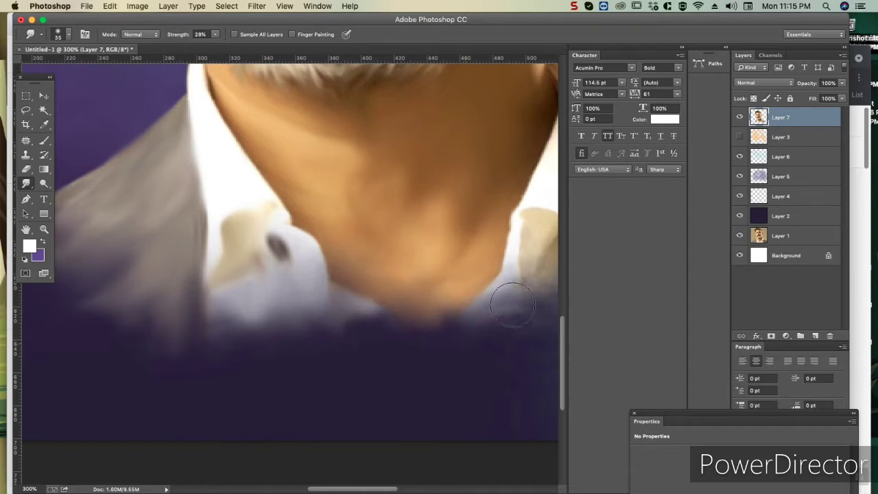
{"action": "scroll", "coordinate": [254, 372], "scroll_direction": "right", "scroll_amount": 8}
{"action": "scroll", "coordinate": [274, 336], "scroll_direction": "up", "scroll_amount": 2}
{"action": "mouse_move", "coordinate": [290, 304]}
{"action": "left_mouse_down"}
{"action": "mouse_move", "coordinate": [329, 242]}
{"action": "mouse_move", "coordinate": [357, 356]}
{"action": "mouse_move", "coordinate": [359, 274]}
{"action": "mouse_move", "coordinate": [416, 235]}
{"action": "mouse_move", "coordinate": [424, 347]}
{"action": "left_mouse_up"}
{"action": "scroll", "coordinate": [384, 288], "scroll_direction": "down", "scroll_amount": 3}
{"action": "scroll", "coordinate": [384, 288], "scroll_direction": "right", "scroll_amount": 4}
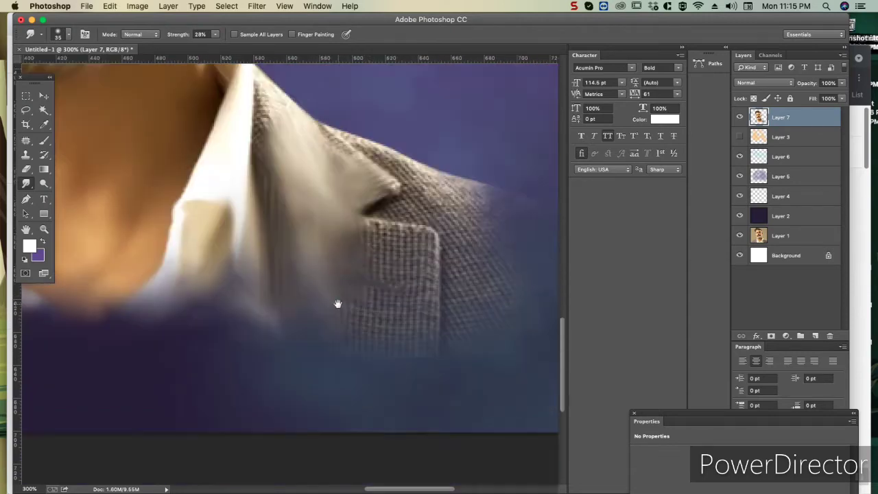
{"action": "mouse_move", "coordinate": [412, 313]}
{"action": "left_mouse_down"}
{"action": "mouse_move", "coordinate": [428, 245]}
{"action": "mouse_move", "coordinate": [407, 281]}
{"action": "mouse_move", "coordinate": [370, 237]}
{"action": "left_mouse_up"}
- Smudge the lapel edge, the dark lapel streak and the lower collar area smooth
{"action": "scroll", "coordinate": [464, 285], "scroll_direction": "right", "scroll_amount": 3}
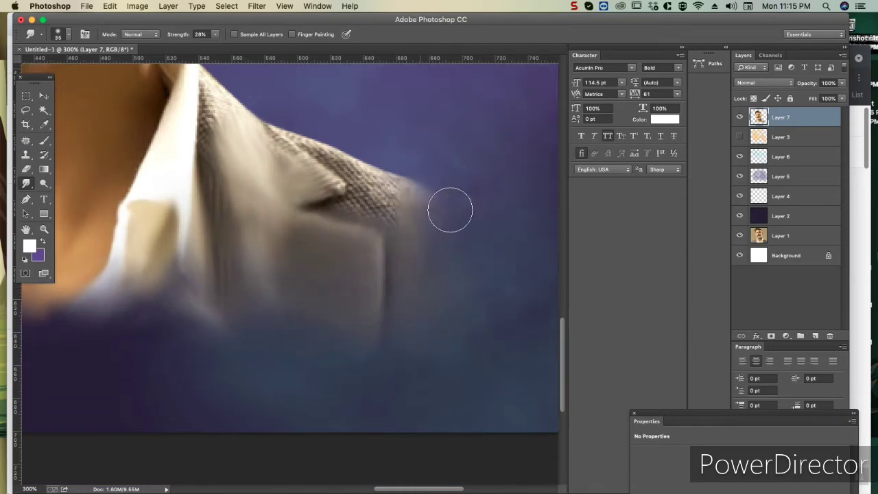
{"action": "mouse_move", "coordinate": [450, 206]}
{"action": "left_mouse_down"}
{"action": "mouse_move", "coordinate": [382, 190]}
{"action": "mouse_move", "coordinate": [308, 156]}
{"action": "mouse_move", "coordinate": [343, 168]}
{"action": "left_mouse_up"}
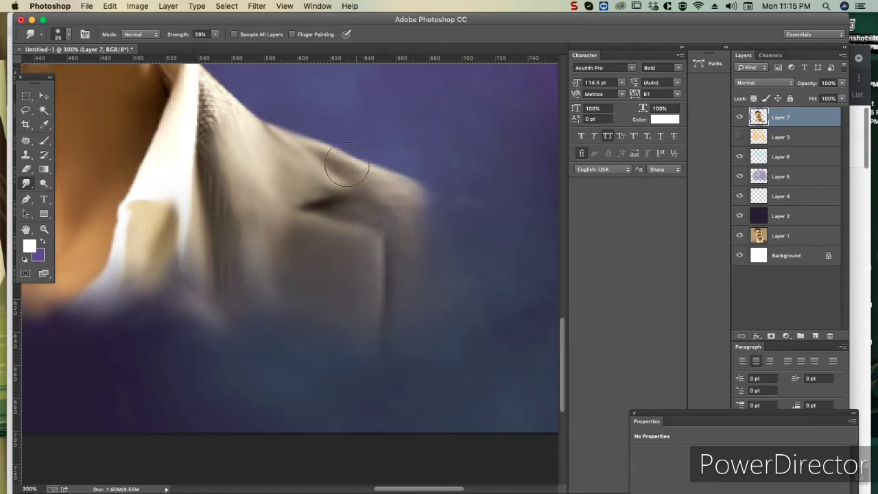
{"action": "scroll", "coordinate": [298, 202], "scroll_direction": "up", "scroll_amount": 5}
{"action": "scroll", "coordinate": [298, 202], "scroll_direction": "left", "scroll_amount": 5}
{"action": "left_click_drag", "start_coordinate": [298, 201], "coordinate": [295, 254]}
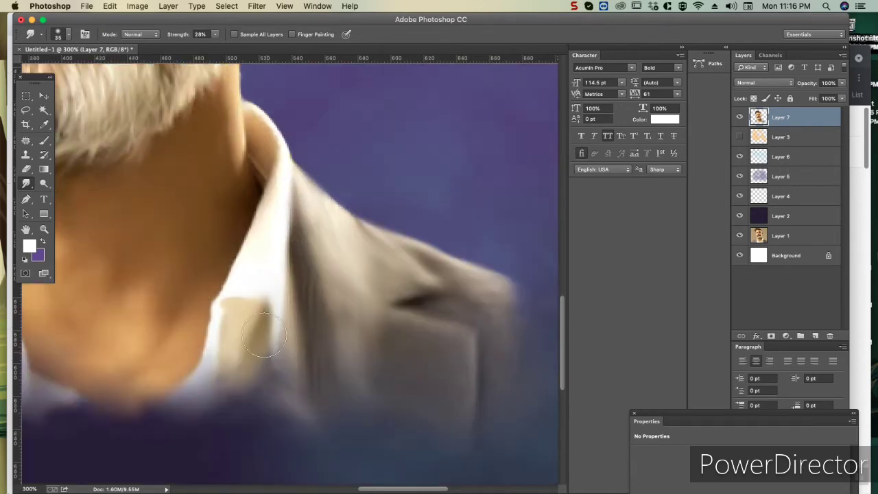
{"action": "left_click_drag", "start_coordinate": [261, 312], "coordinate": [260, 318]}
{"action": "left_click_drag", "start_coordinate": [316, 327], "coordinate": [285, 371]}
- Check the whole portrait and rework the upper jacket with more smudging
{"action": "key", "text": "super+0"}
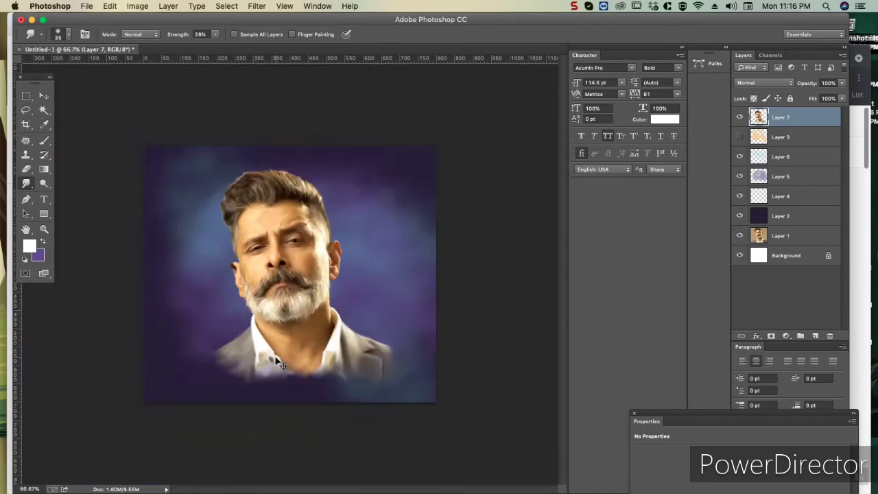
{"action": "scroll", "coordinate": [220, 396], "scroll_direction": "up", "scroll_amount": 3}
{"action": "scroll", "coordinate": [326, 203], "scroll_direction": "up", "scroll_amount": 3}
{"action": "mouse_move", "coordinate": [326, 203]}
{"action": "left_mouse_down"}
{"action": "mouse_move", "coordinate": [225, 147]}
{"action": "mouse_move", "coordinate": [270, 192]}
{"action": "left_mouse_up"}
{"action": "scroll", "coordinate": [370, 334], "scroll_direction": "up", "scroll_amount": 5}
{"action": "scroll", "coordinate": [371, 334], "scroll_direction": "right", "scroll_amount": 2}
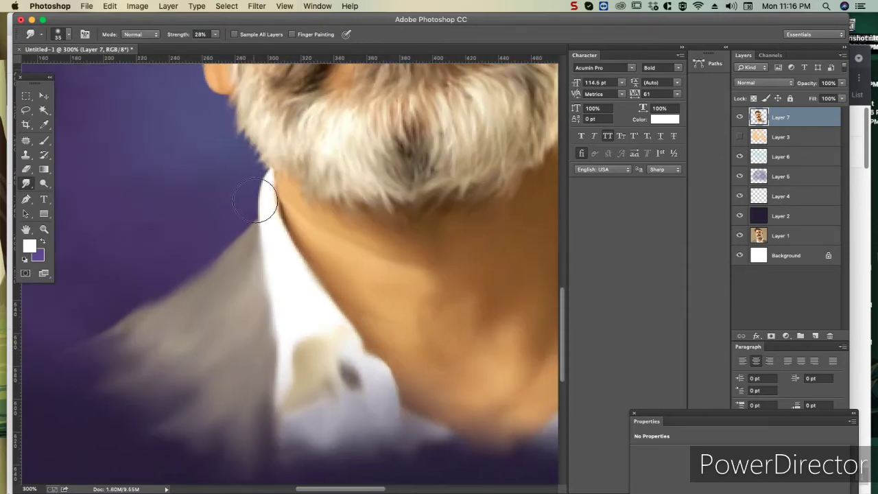
{"action": "key", "text": "super+0"}
{"action": "key", "text": "v"}
{"action": "left_click", "coordinate": [168, 7]}
- Apply Selective Color with Blacks darkened by +15%
{"action": "left_click", "coordinate": [254, 215]}
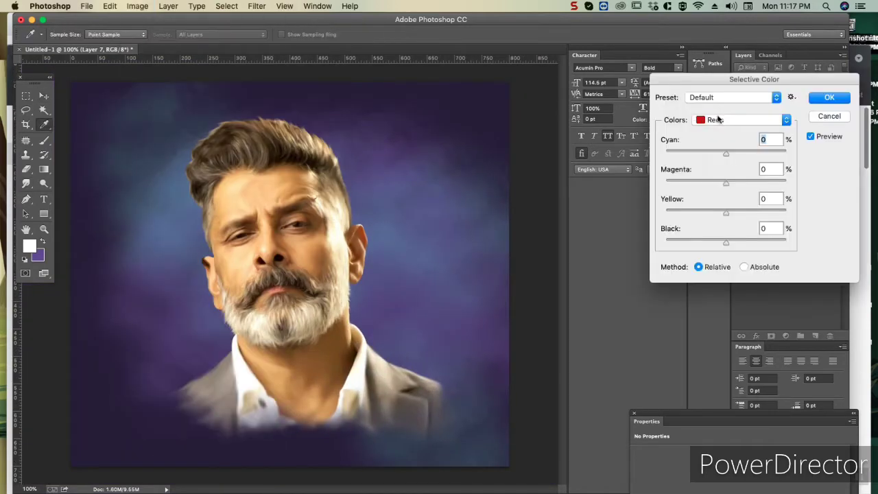
{"action": "left_click", "coordinate": [741, 119]}
{"action": "left_click", "coordinate": [721, 221]}
{"action": "left_click_drag", "start_coordinate": [726, 242], "coordinate": [734, 245]}
{"action": "left_click", "coordinate": [726, 121]}
{"action": "left_click", "coordinate": [726, 100]}
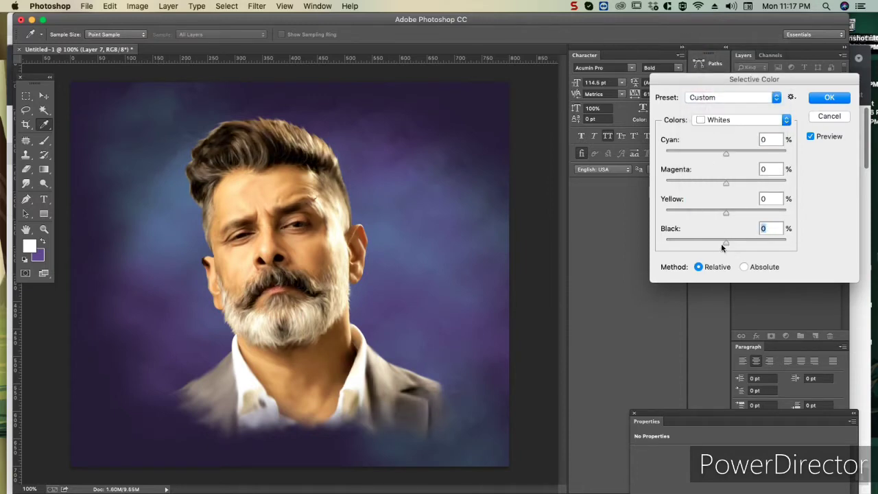
{"action": "key", "text": "Return"}
{"action": "left_click", "coordinate": [138, 7]}
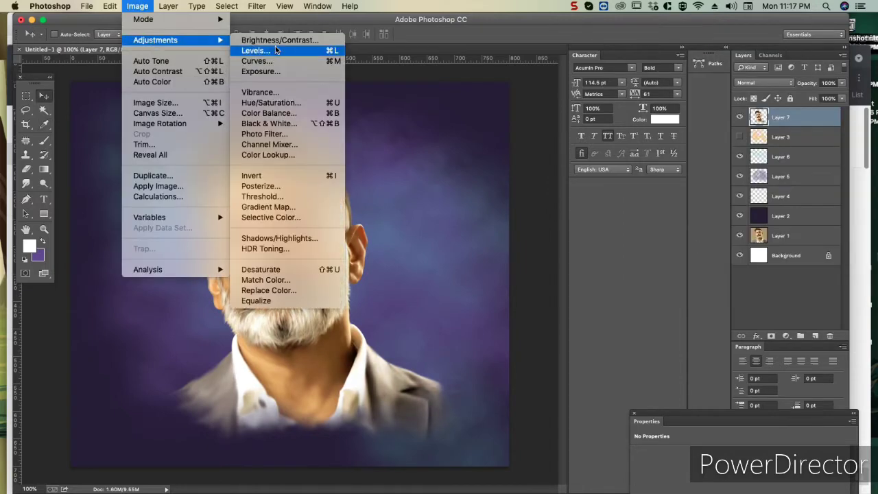
- Raise contrast to 39, duplicate the painted layer, and add a new empty layer
{"action": "left_click", "coordinate": [314, 38]}
{"action": "left_click", "coordinate": [284, 6]}
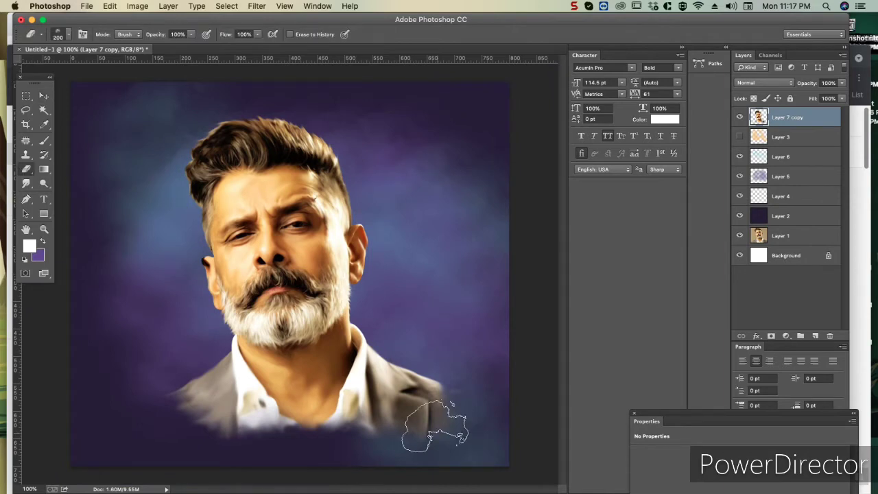
{"action": "mouse_move", "coordinate": [428, 416]}
{"action": "left_mouse_down"}
{"action": "mouse_move", "coordinate": [206, 441]}
{"action": "mouse_move", "coordinate": [107, 467]}
{"action": "left_mouse_up"}
{"action": "key", "text": "ctrl+z"}
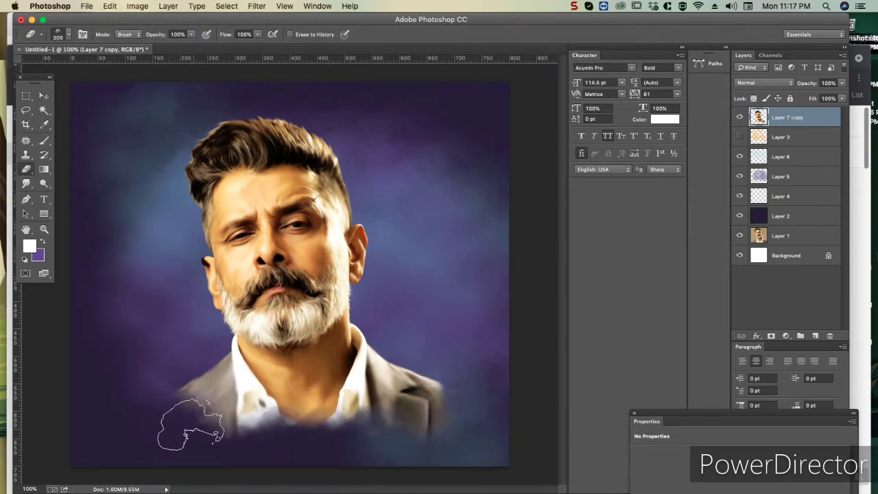
{"action": "left_click", "coordinate": [796, 138]}
{"action": "key", "text": "ctrl+alt+z"}
- Set a yellow-green foreground colour and a large scatter brush at 30% opacity
{"action": "key", "text": "i"}
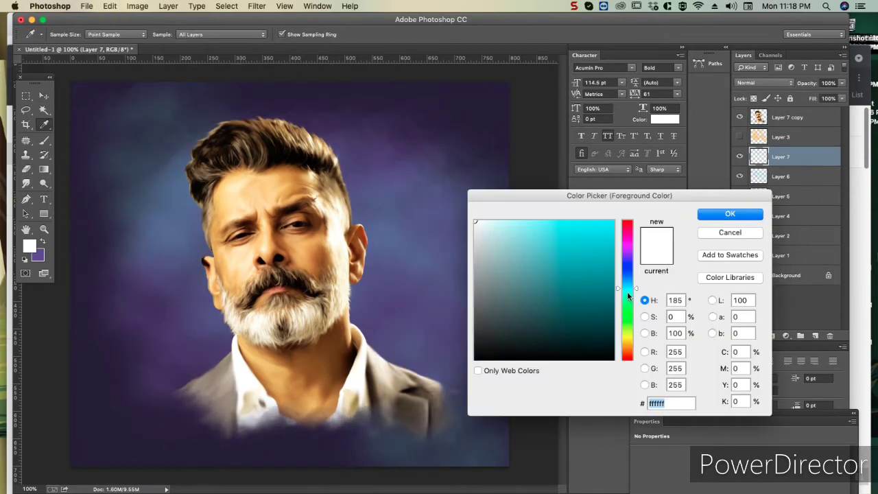
{"action": "left_click", "coordinate": [569, 222]}
{"action": "left_click", "coordinate": [730, 213]}
{"action": "key", "text": "e"}
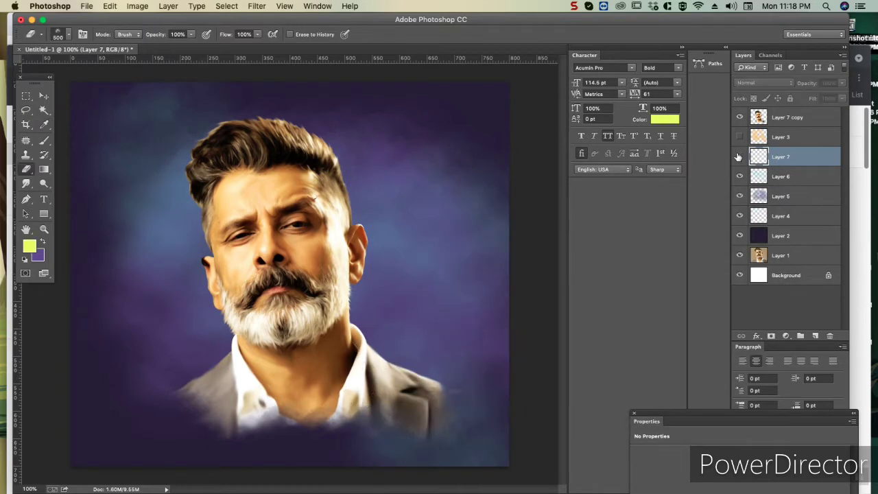
{"action": "key", "text": "b"}
{"action": "left_click", "coordinate": [67, 34]}
{"action": "double_click", "coordinate": [140, 209]}
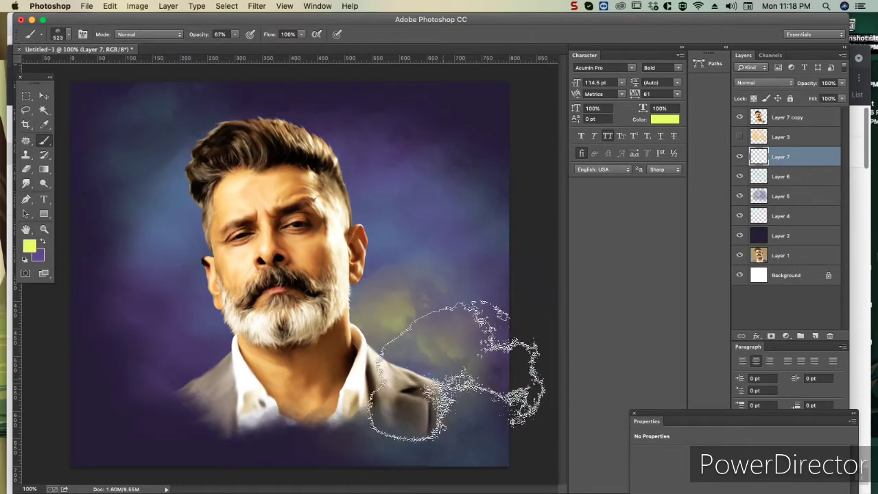
{"action": "key", "text": "3"}
- Paint a faint yellow glow right of the face with a 400 px scatter brush
{"action": "left_click", "coordinate": [59, 34]}
{"action": "double_click", "coordinate": [124, 208]}
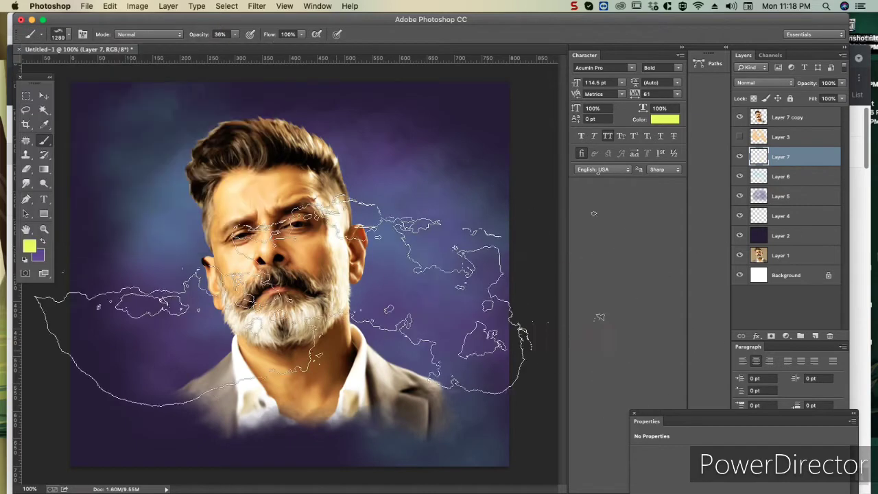
{"action": "left_click", "coordinate": [58, 35]}
{"action": "scroll", "coordinate": [164, 215], "scroll_direction": "down", "scroll_amount": 2}
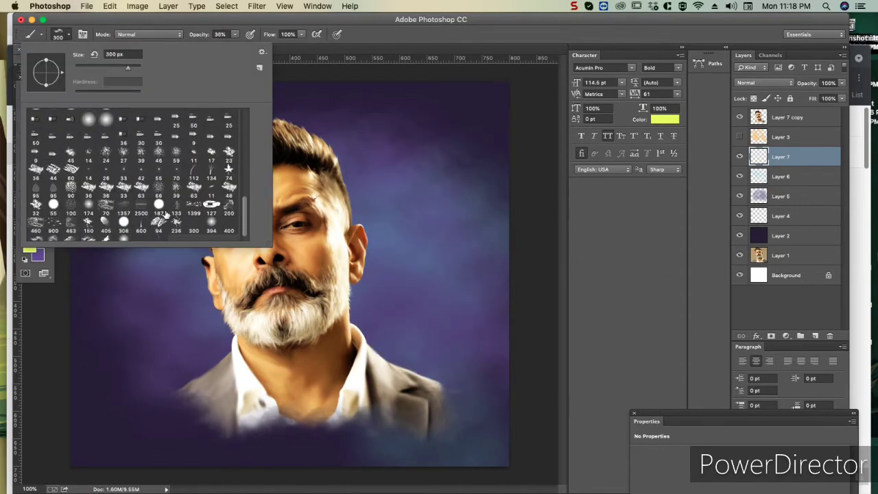
{"action": "scroll", "coordinate": [164, 214], "scroll_direction": "down", "scroll_amount": 2}
{"action": "double_click", "coordinate": [165, 215]}
{"action": "left_click_drag", "start_coordinate": [401, 314], "coordinate": [412, 304]}
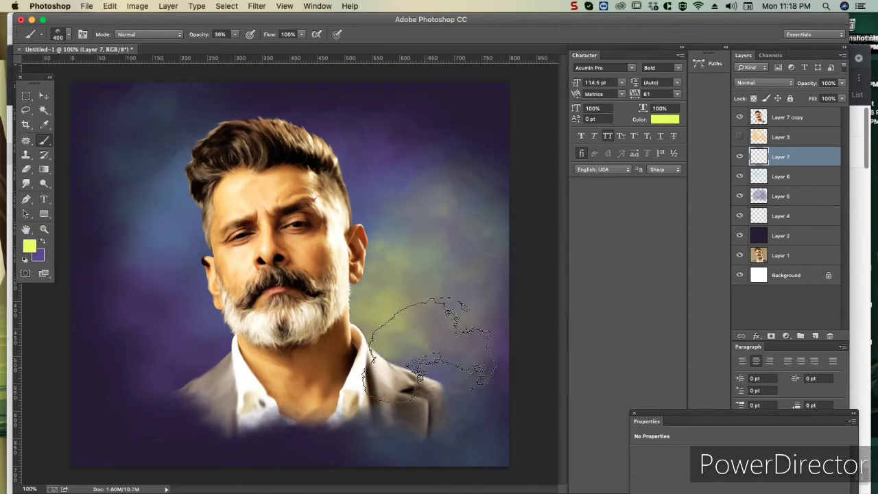
{"action": "left_click_drag", "start_coordinate": [443, 402], "coordinate": [412, 302]}
- Select Layer 7 through Layer 2 and merge them into one layer
{"action": "key", "text": "super+minus"}
{"action": "key", "text": "super+1"}
{"action": "key", "text": "v"}
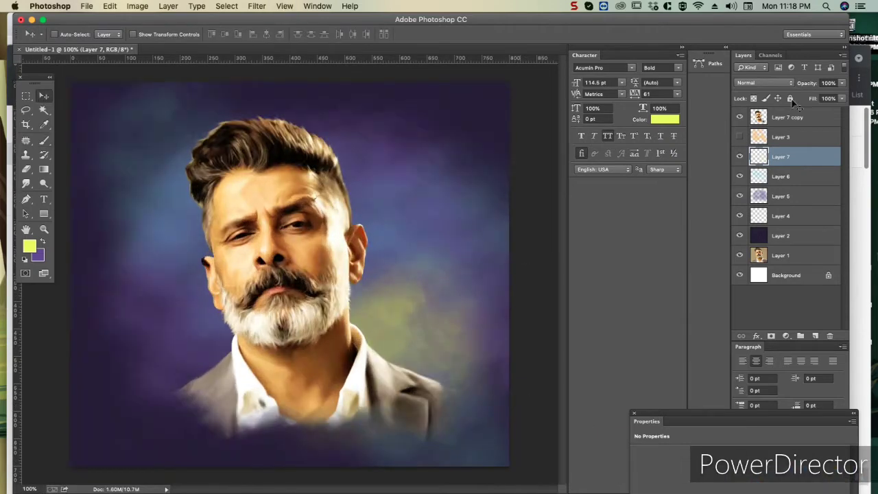
{"action": "left_click", "coordinate": [782, 235], "text": "shift"}
{"action": "key", "text": "super+e"}
- Duplicate the merged layer, boost its saturation +43, and hide it with a black mask
{"action": "key", "text": "super+u"}
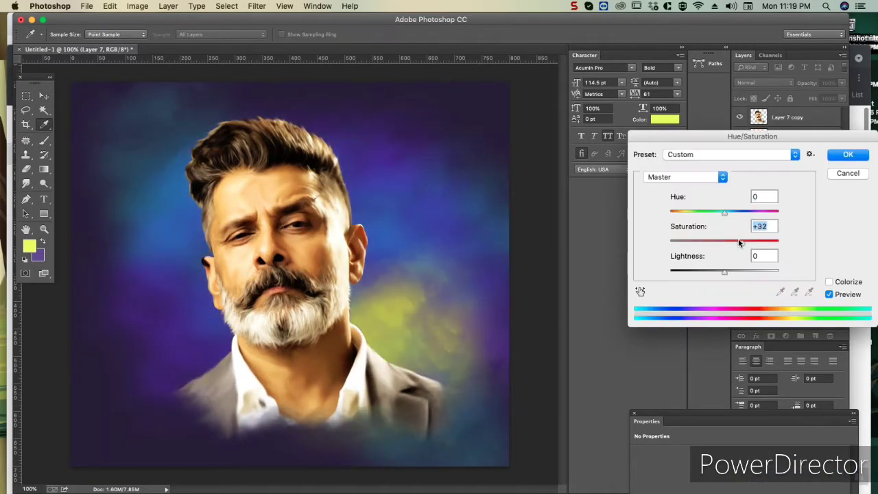
{"action": "left_click", "coordinate": [838, 178]}
{"action": "key", "text": "super+u"}
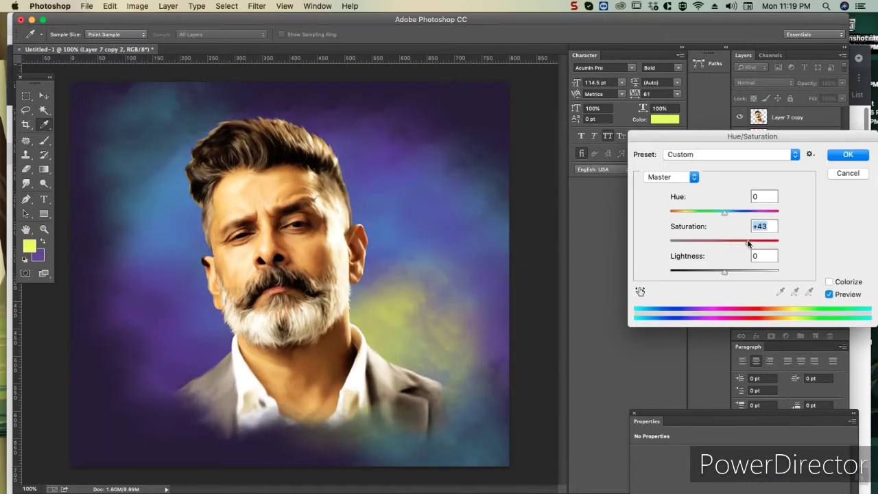
{"action": "key", "text": "Escape"}
{"action": "left_click", "coordinate": [168, 6]}
{"action": "left_click", "coordinate": [304, 165]}
{"action": "left_click", "coordinate": [26, 168]}
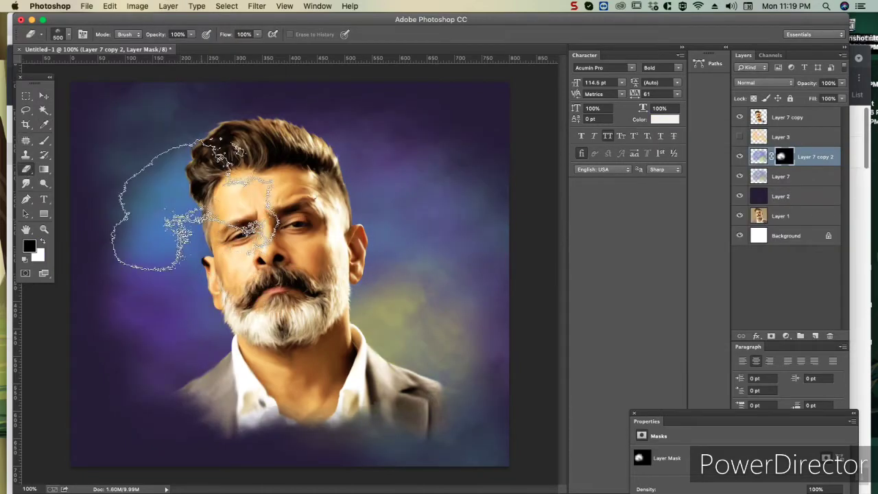
- Set up a small soft brush painting white at 28% opacity
{"action": "key", "text": "super+plus"}
{"action": "key", "text": "super+plus"}
{"action": "scroll", "coordinate": [383, 196], "scroll_direction": "up", "scroll_amount": 5}
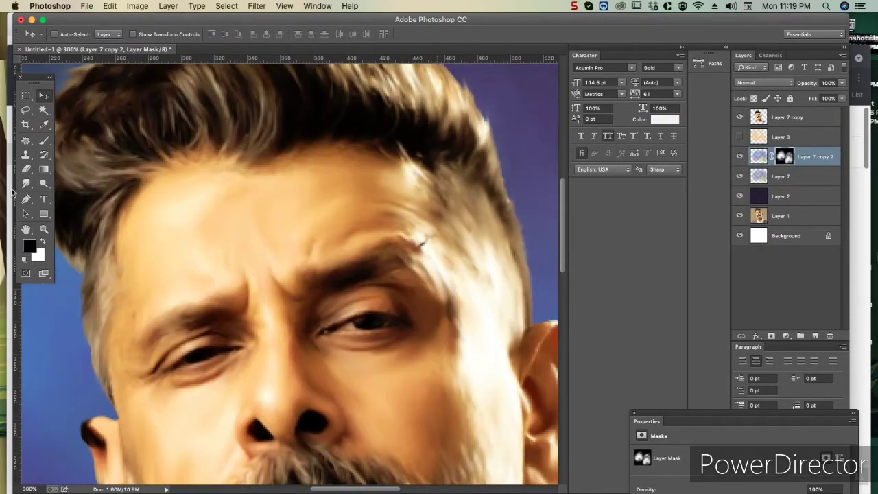
{"action": "left_click", "coordinate": [44, 140]}
{"action": "left_click", "coordinate": [69, 35]}
{"action": "scroll", "coordinate": [247, 164], "scroll_direction": "up", "scroll_amount": 3}
{"action": "scroll", "coordinate": [247, 138], "scroll_direction": "up", "scroll_amount": 3}
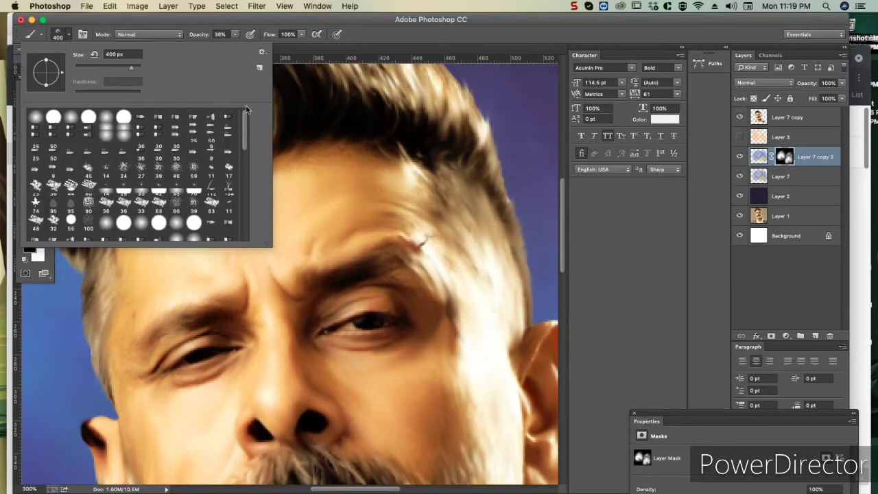
{"action": "left_click", "coordinate": [71, 116]}
{"action": "scroll", "coordinate": [342, 197], "scroll_direction": "up", "scroll_amount": 5}
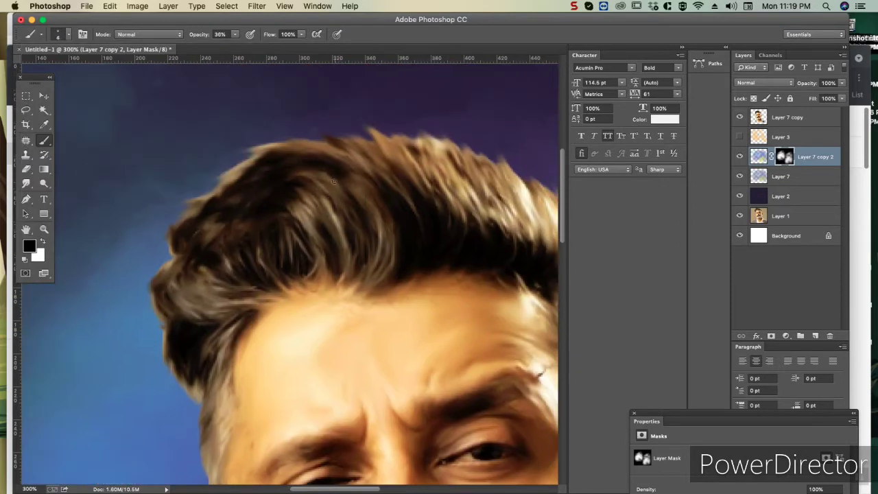
{"action": "left_click_drag", "start_coordinate": [235, 35], "coordinate": [232, 43]}
{"action": "left_click", "coordinate": [29, 245]}
{"action": "left_click", "coordinate": [476, 221]}
{"action": "left_click", "coordinate": [784, 212]}
- Add new empty Layer 8, zoom in close on the hair, and set brush flow to 23%
{"action": "left_click", "coordinate": [787, 117]}
{"action": "left_click", "coordinate": [759, 156]}
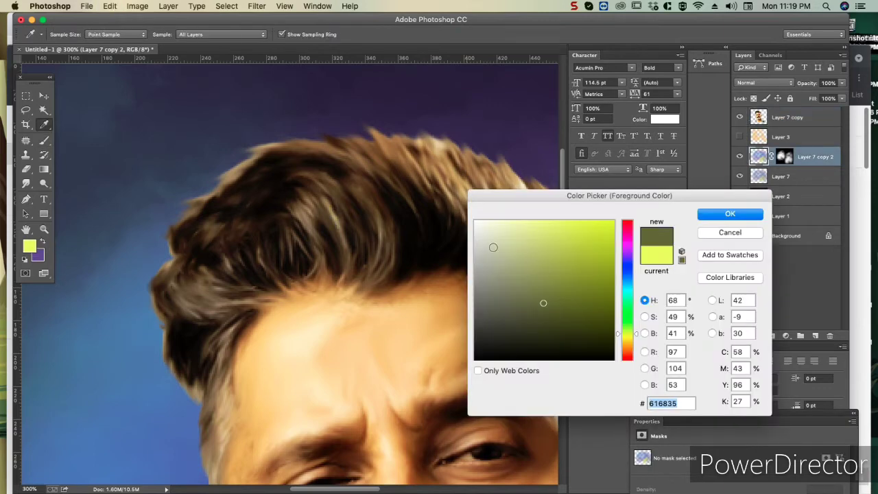
{"action": "left_click", "coordinate": [793, 117]}
{"action": "left_click", "coordinate": [815, 335]}
{"action": "key", "text": "ctrl+plus"}
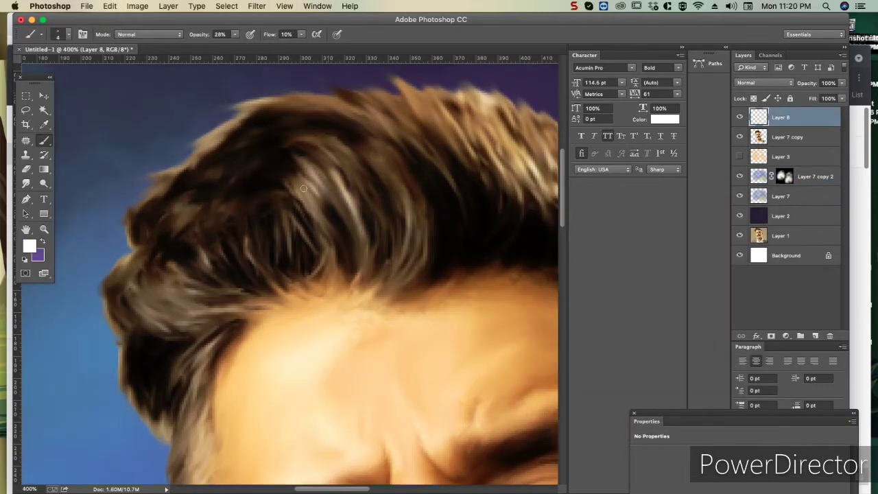
{"action": "key", "text": "ctrl+0"}
{"action": "key", "text": "ctrl+plus"}
{"action": "key", "text": "ctrl+plus"}
{"action": "key", "text": "ctrl+plus"}
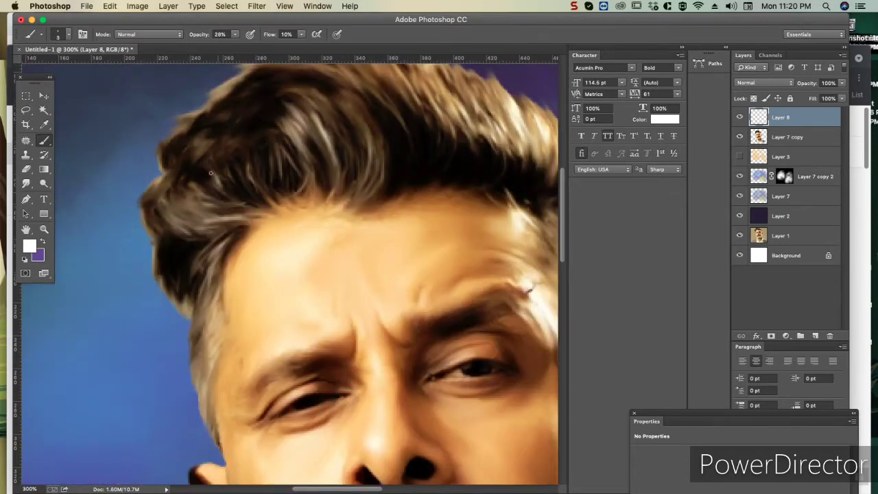
{"action": "key", "text": "ctrl+plus"}
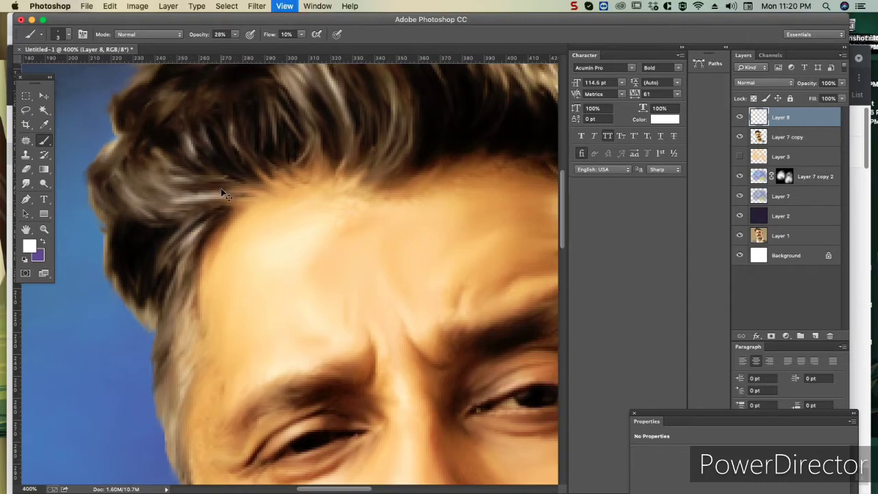
{"action": "scroll", "coordinate": [224, 194], "scroll_direction": "down", "scroll_amount": 5}
{"action": "scroll", "coordinate": [304, 166], "scroll_direction": "up", "scroll_amount": 5}
{"action": "scroll", "coordinate": [329, 280], "scroll_direction": "up", "scroll_amount": 4}
{"action": "key", "text": "shift+2"}
{"action": "key", "text": "shift+3"}
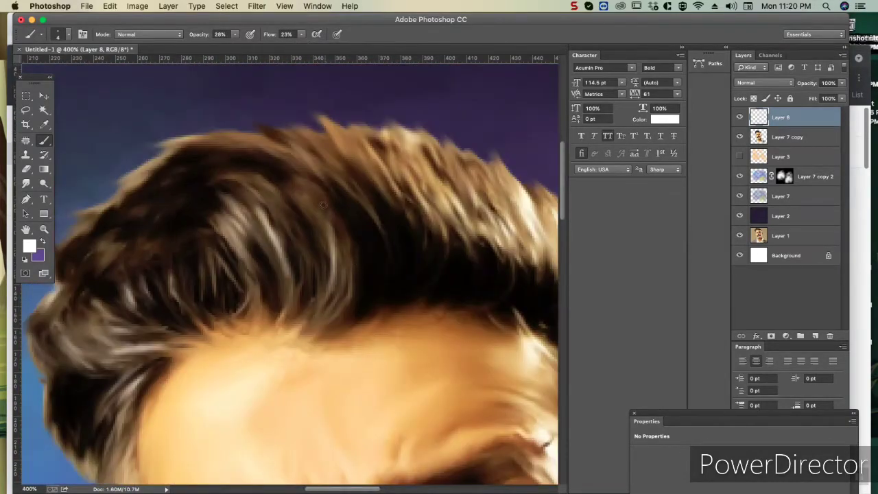
- Paint three fine white flyaway strands along the crown, then review the whole portrait
{"action": "left_click_drag", "start_coordinate": [485, 214], "coordinate": [420, 150]}
{"action": "left_click_drag", "start_coordinate": [397, 195], "coordinate": [370, 149]}
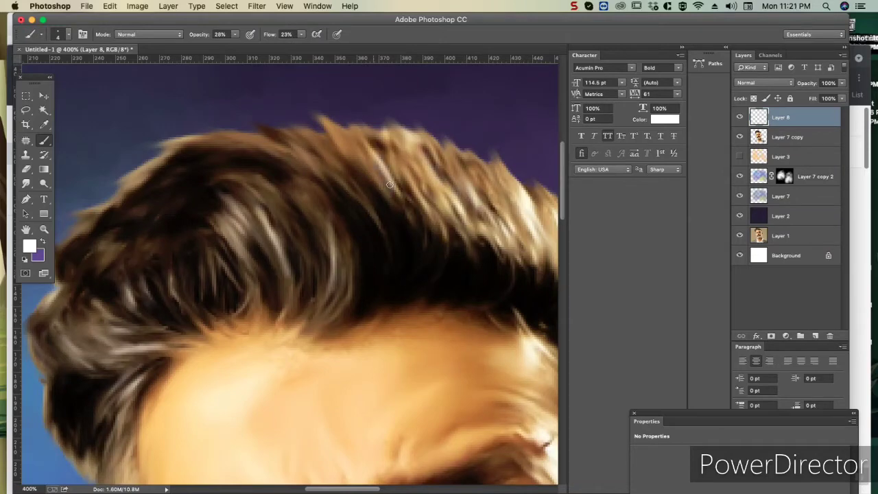
{"action": "left_click_drag", "start_coordinate": [444, 223], "coordinate": [422, 170]}
{"action": "scroll", "coordinate": [424, 170], "scroll_direction": "right", "scroll_amount": 5}
{"action": "scroll", "coordinate": [423, 170], "scroll_direction": "down", "scroll_amount": 1}
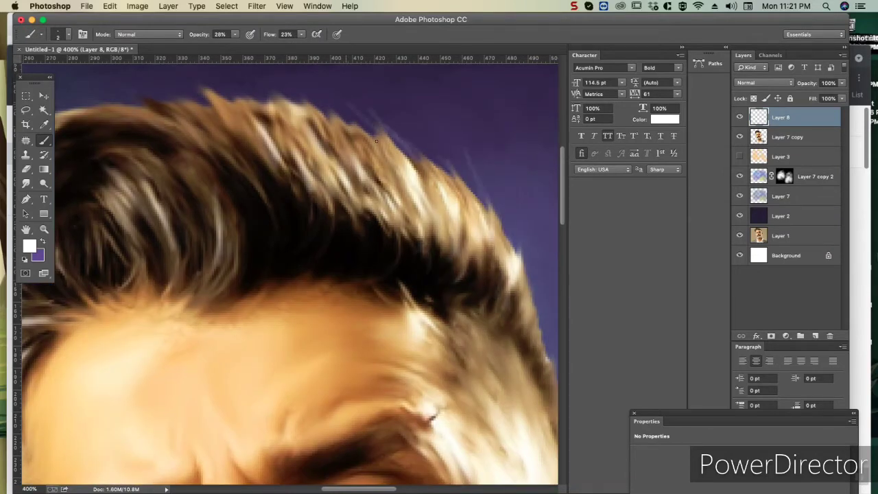
{"action": "key", "text": "super+0"}
{"action": "scroll", "coordinate": [304, 246], "scroll_direction": "up", "scroll_amount": 5}
{"action": "scroll", "coordinate": [304, 246], "scroll_direction": "up", "scroll_amount": 2}
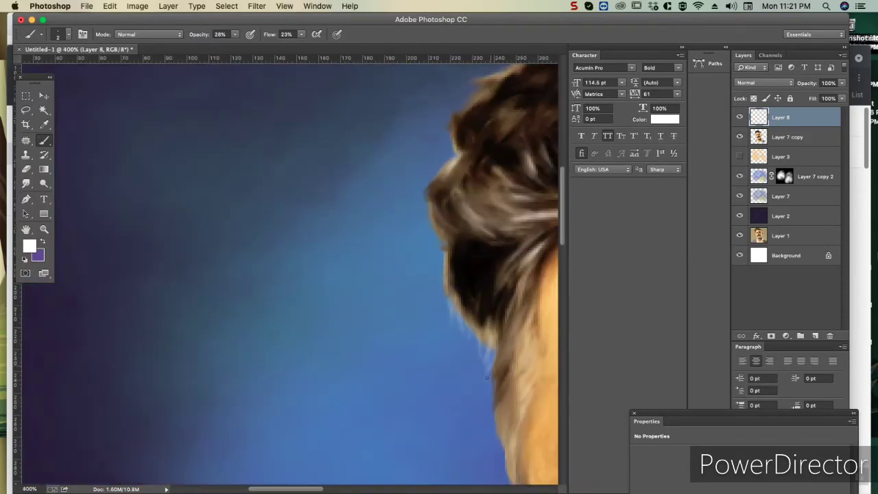
{"action": "scroll", "coordinate": [486, 377], "scroll_direction": "right", "scroll_amount": 4}
{"action": "scroll", "coordinate": [486, 378], "scroll_direction": "down", "scroll_amount": 4}
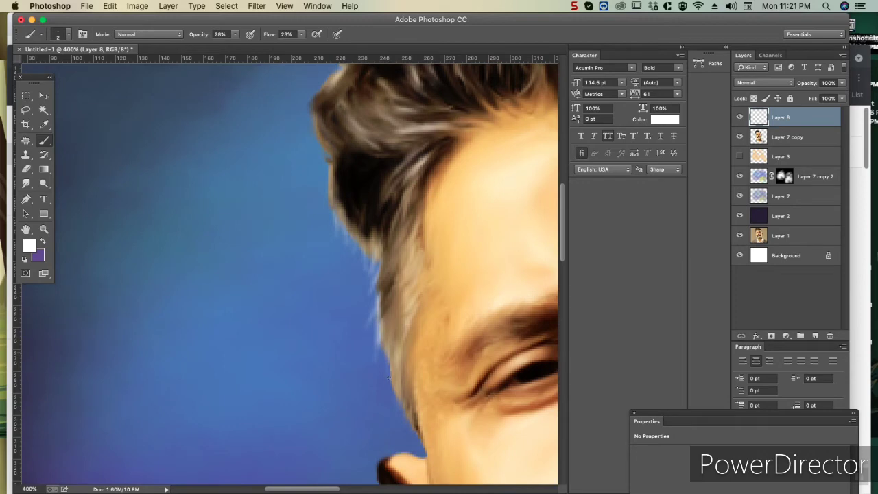
{"action": "scroll", "coordinate": [375, 266], "scroll_direction": "up", "scroll_amount": 3}
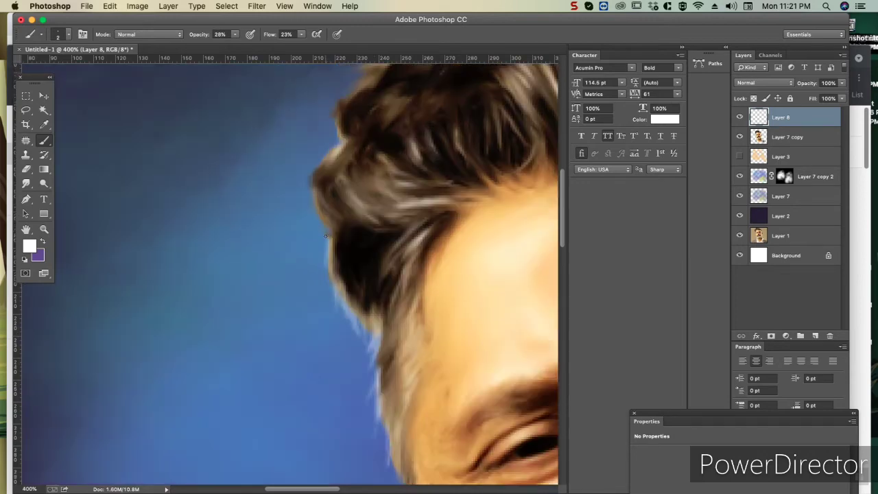
{"action": "scroll", "coordinate": [321, 250], "scroll_direction": "down", "scroll_amount": 4}
{"action": "scroll", "coordinate": [371, 230], "scroll_direction": "up", "scroll_amount": 4}
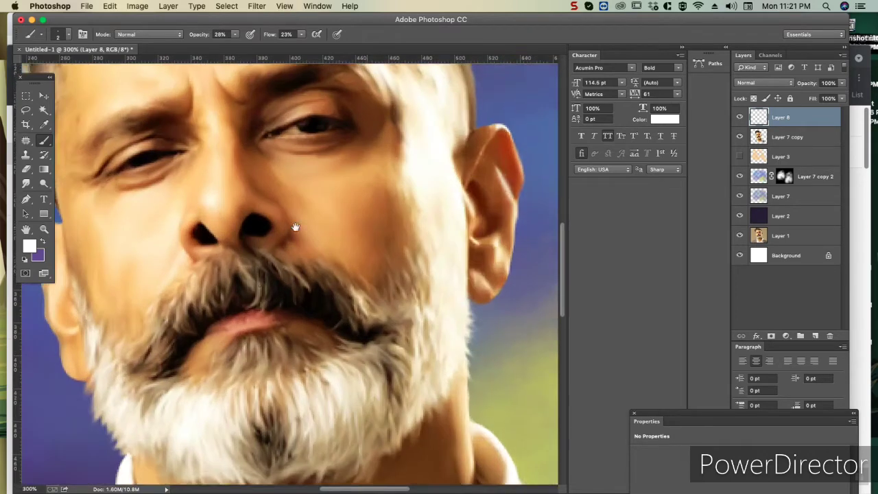
- Add a new blush layer and set a light pink paint colour with the Brush
{"action": "scroll", "coordinate": [321, 275], "scroll_direction": "down", "scroll_amount": 1}
{"action": "left_click", "coordinate": [815, 336]}
{"action": "left_click", "coordinate": [29, 246]}
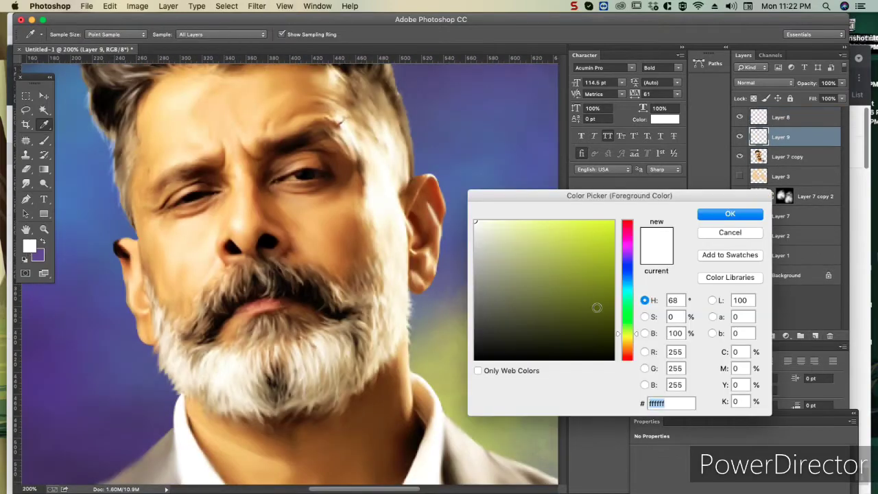
{"action": "left_click_drag", "start_coordinate": [628, 244], "coordinate": [628, 238]}
{"action": "left_click", "coordinate": [517, 238]}
{"action": "left_click_drag", "start_coordinate": [517, 237], "coordinate": [506, 229]}
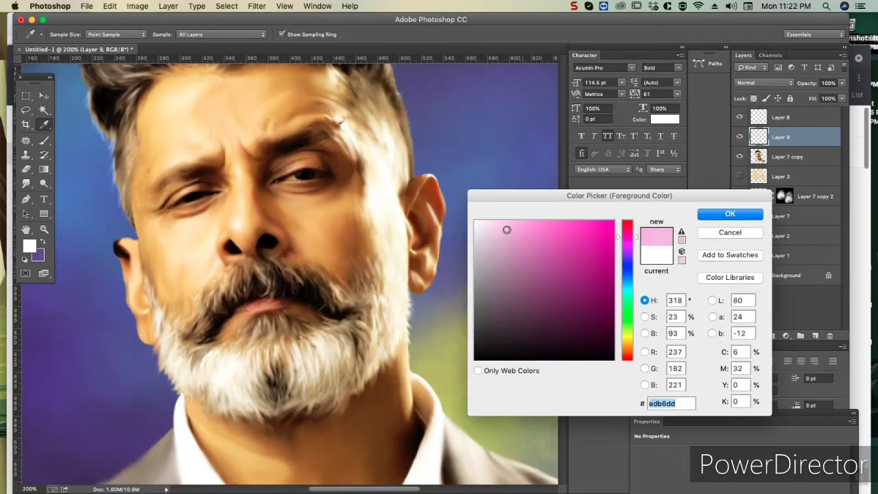
{"action": "key", "text": "Return"}
{"action": "key", "text": "b"}
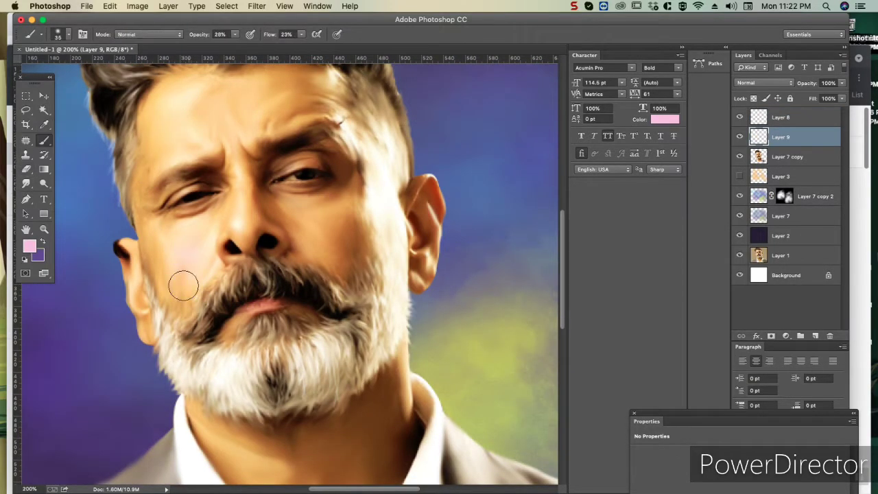
- Paint a soft pink blush on the left and right cheeks
{"action": "left_click_drag", "start_coordinate": [175, 271], "coordinate": [195, 247]}
{"action": "scroll", "coordinate": [251, 299], "scroll_direction": "up", "scroll_amount": 1}
{"action": "left_click_drag", "start_coordinate": [339, 219], "coordinate": [343, 226]}
{"action": "scroll", "coordinate": [339, 226], "scroll_direction": "up", "scroll_amount": 3}
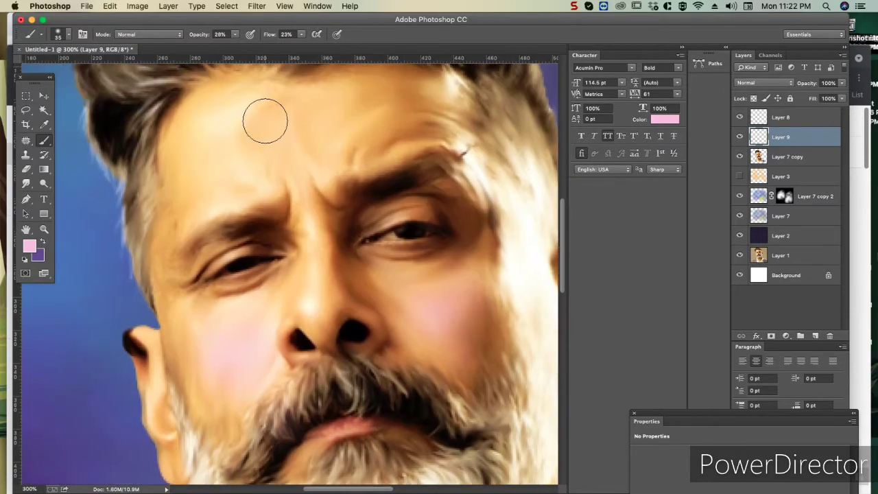
{"action": "scroll", "coordinate": [323, 117], "scroll_direction": "down", "scroll_amount": 5}
{"action": "scroll", "coordinate": [350, 289], "scroll_direction": "up", "scroll_amount": 4}
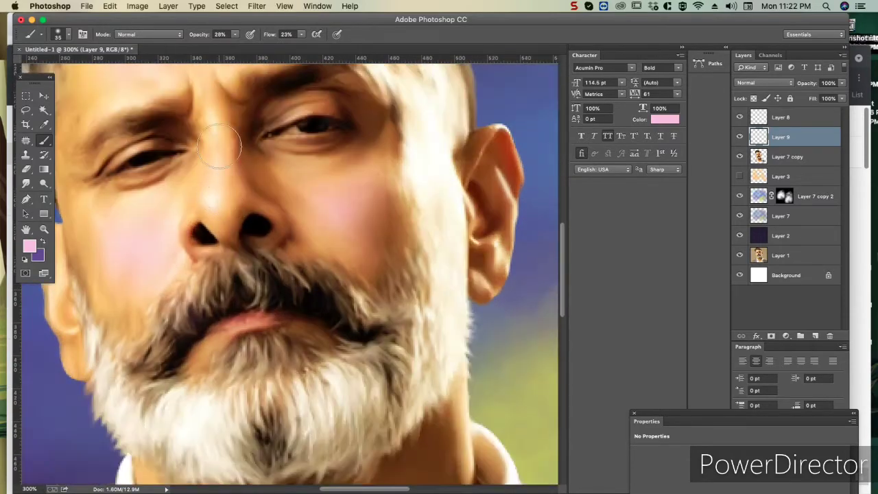
{"action": "scroll", "coordinate": [349, 289], "scroll_direction": "down", "scroll_amount": 1}
{"action": "scroll", "coordinate": [465, 255], "scroll_direction": "down", "scroll_amount": 4}
{"action": "scroll", "coordinate": [381, 252], "scroll_direction": "up", "scroll_amount": 4}
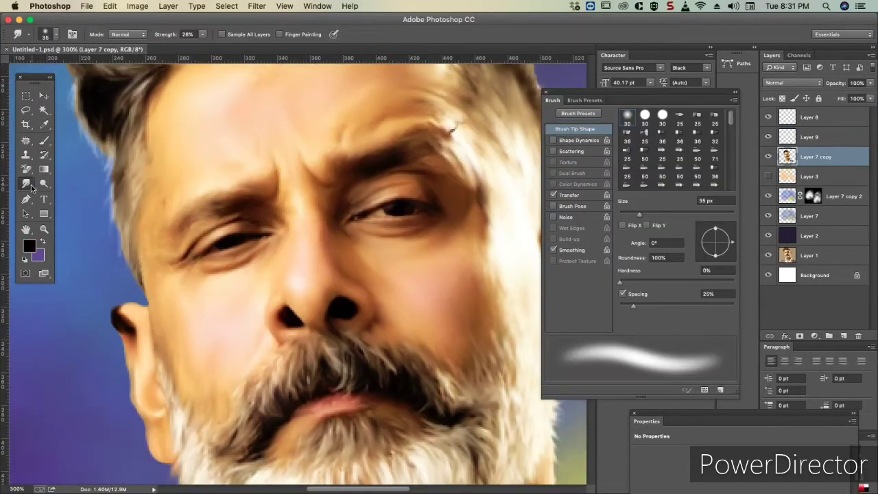
{"action": "scroll", "coordinate": [322, 226], "scroll_direction": "down", "scroll_amount": 2}
{"action": "scroll", "coordinate": [322, 226], "scroll_direction": "up", "scroll_amount": 3}
- Trace the iris with a Pen path and copy that selection to its own layer
{"action": "key", "text": "ctrl+alt+shift+n"}
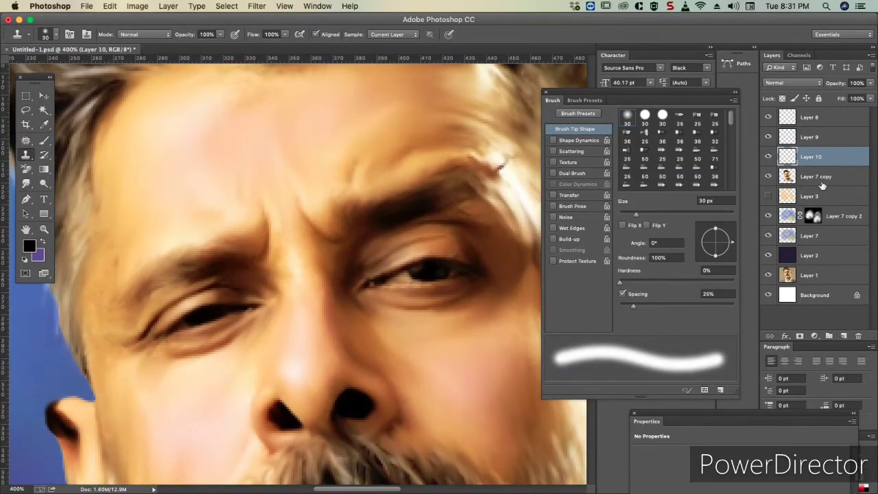
{"action": "key", "text": "p"}
{"action": "key", "text": "ctrl+plus"}
{"action": "key", "text": "ctrl+plus"}
{"action": "left_click", "coordinate": [334, 280]}
{"action": "left_click_drag", "start_coordinate": [356, 295], "coordinate": [368, 295]}
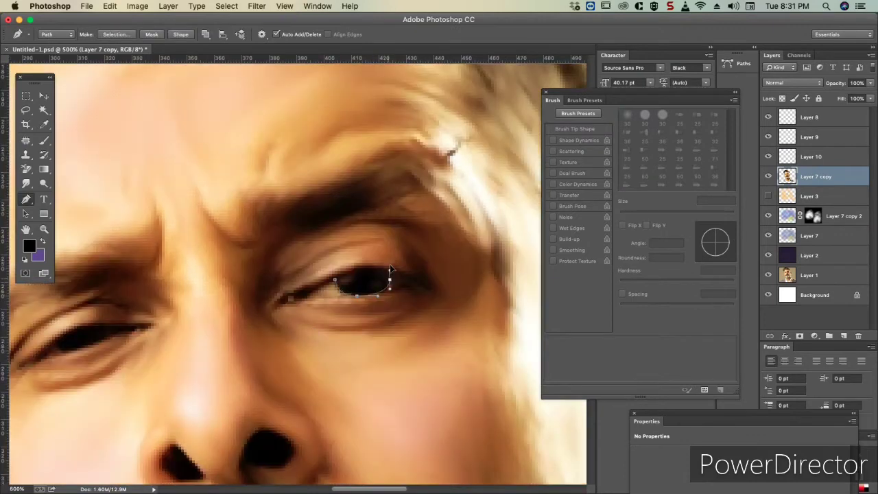
{"action": "key", "text": "ctrl+Return"}
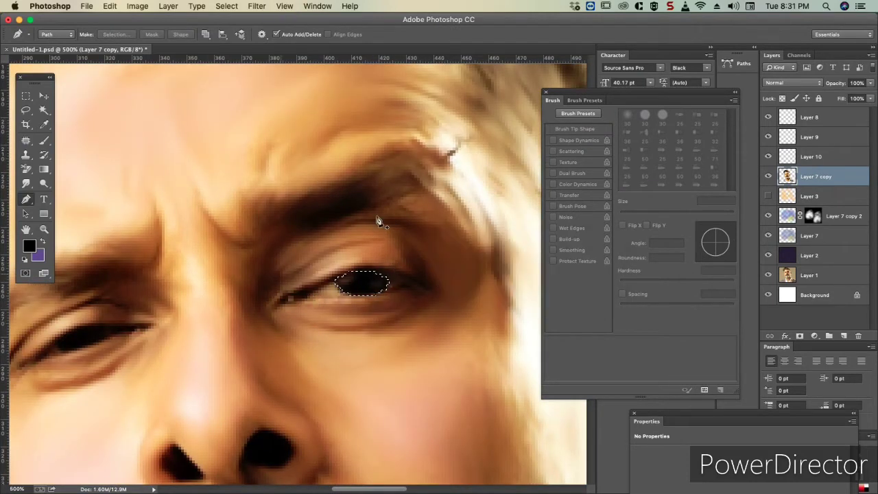
{"action": "key", "text": "ctrl+j"}
- Try shifting the iris hue toward green in Hue/Saturation, then cancel the change
{"action": "key", "text": "ctrl+u"}
{"action": "mouse_move", "coordinate": [724, 211]}
{"action": "left_mouse_down"}
{"action": "mouse_move", "coordinate": [689, 212]}
{"action": "mouse_move", "coordinate": [759, 213]}
{"action": "left_mouse_up"}
{"action": "left_click", "coordinate": [848, 173]}
{"action": "left_click", "coordinate": [26, 183]}
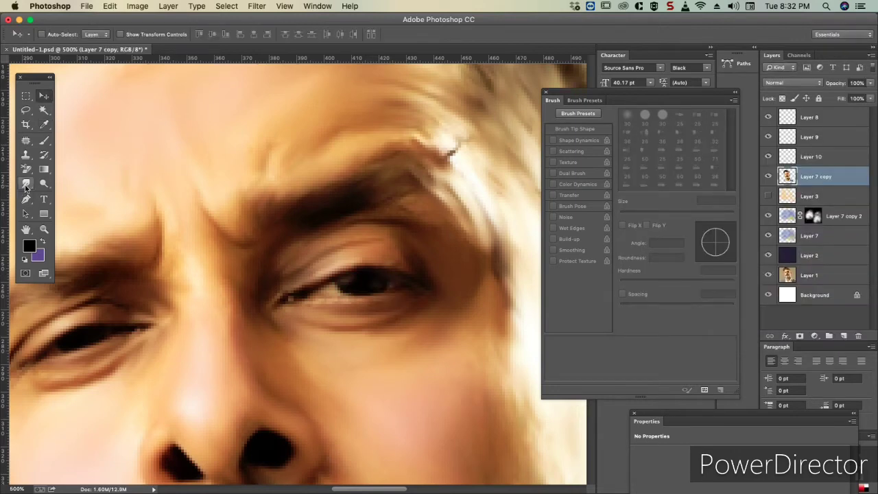
{"action": "left_click", "coordinate": [44, 125]}
{"action": "left_click", "coordinate": [28, 246]}
- Set an orange foreground colour and a Brush at 36% opacity
{"action": "left_click", "coordinate": [610, 369]}
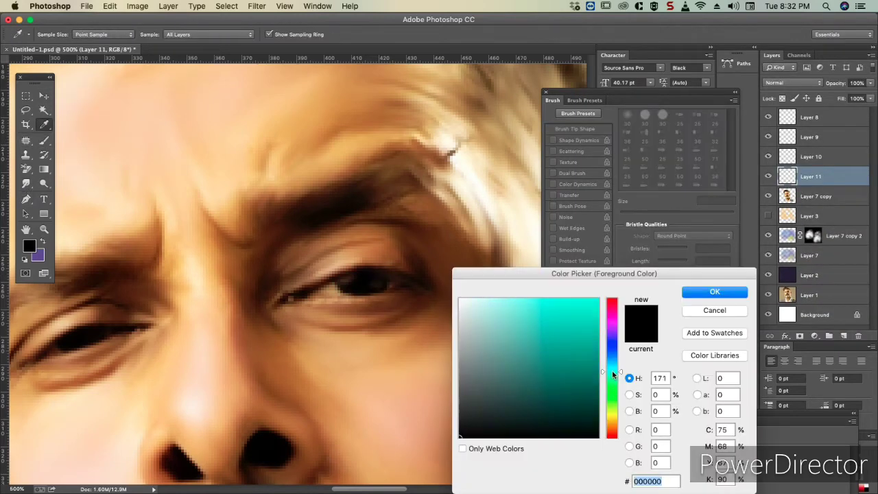
{"action": "left_click", "coordinate": [574, 340]}
{"action": "left_click_drag", "start_coordinate": [611, 374], "coordinate": [613, 427]}
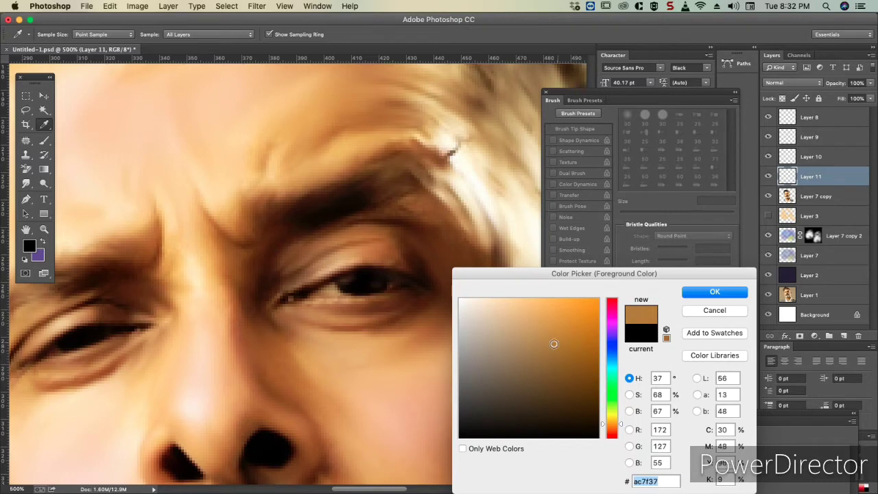
{"action": "key", "text": "Return"}
{"action": "key", "text": "b"}
{"action": "key", "text": "3"}
{"action": "key", "text": "6"}
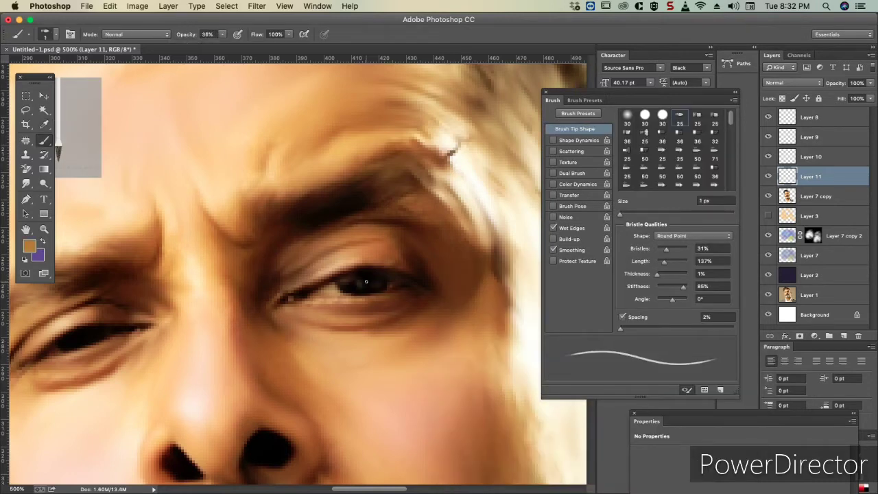
- Enable Shape Dynamics, lower brush flow to 19%, and frame the left eye
{"action": "scroll", "coordinate": [375, 302], "scroll_direction": "left", "scroll_amount": 5}
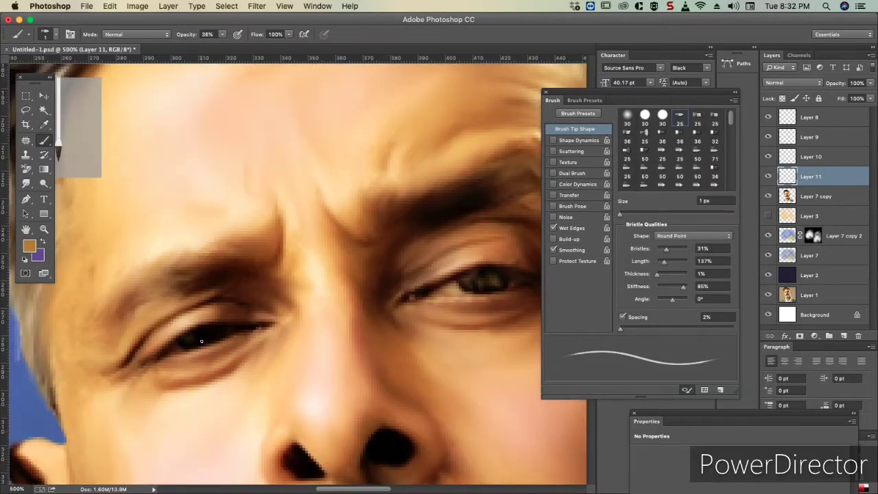
{"action": "key", "text": "v"}
{"action": "key", "text": "ctrl+minus"}
{"action": "key", "text": "ctrl+minus"}
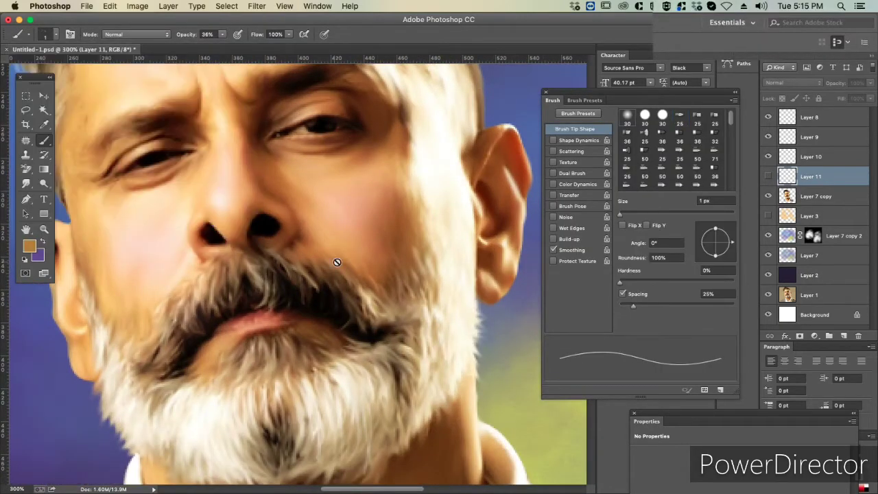
{"action": "double_click", "coordinate": [59, 122]}
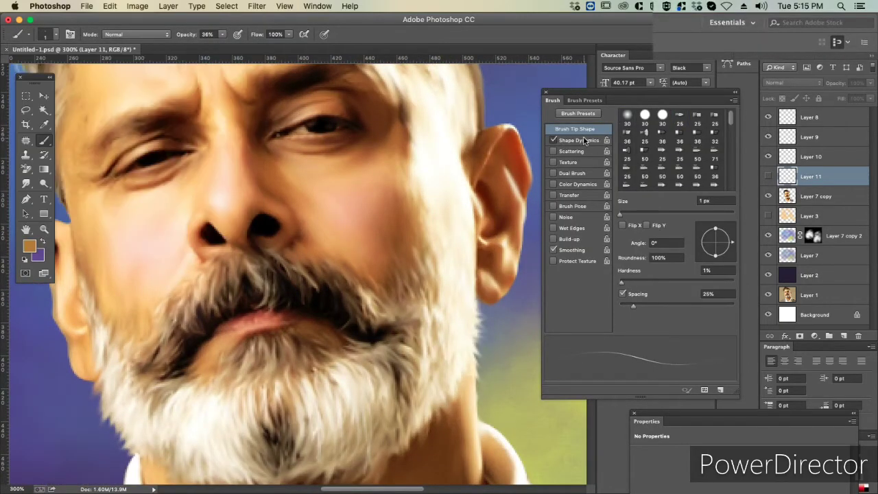
{"action": "left_click", "coordinate": [584, 140]}
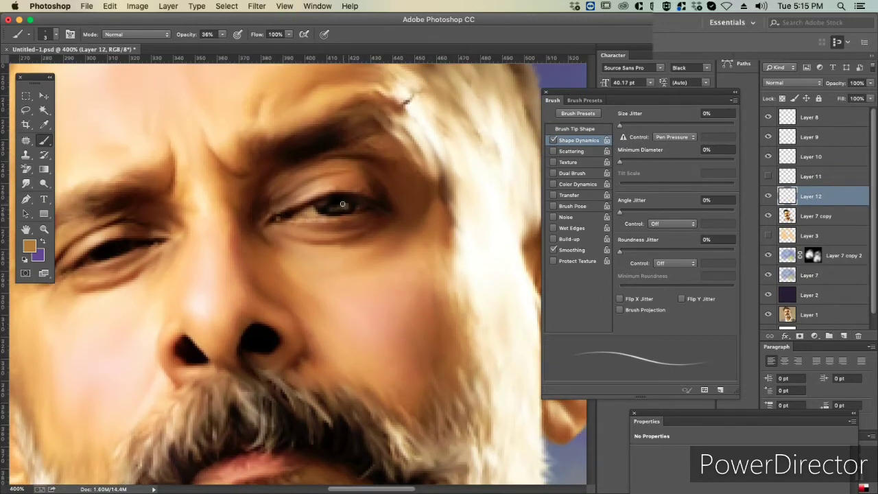
{"action": "key", "text": "super+plus"}
{"action": "key", "text": "shift+1"}
{"action": "key", "text": "shift+9"}
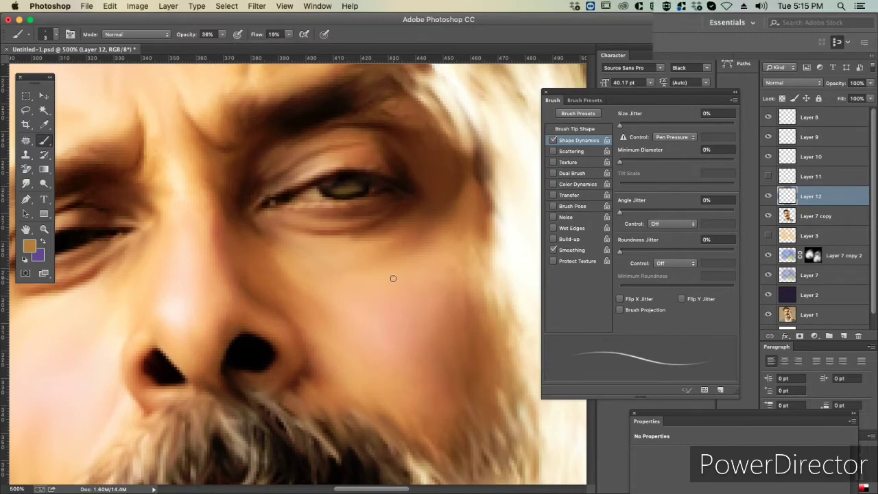
{"action": "left_click_drag", "start_coordinate": [394, 278], "coordinate": [221, 242]}
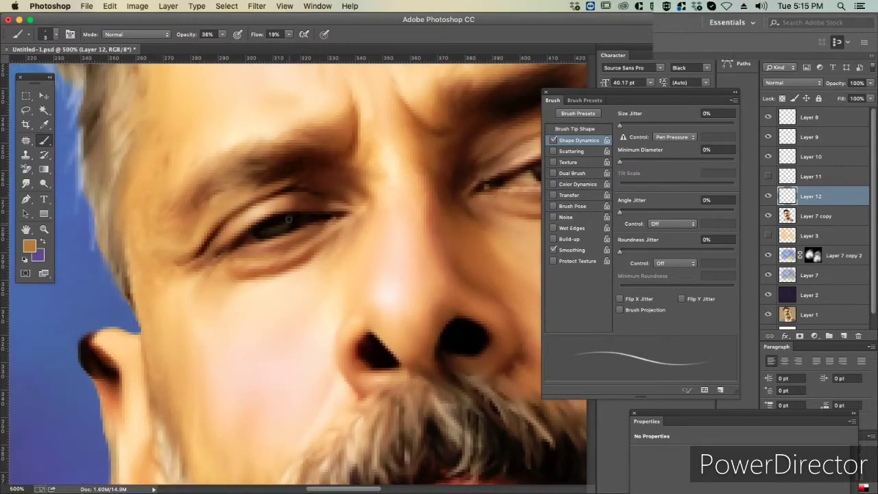
{"action": "left_click", "coordinate": [257, 6]}
- Blur the eye colour with a 2.2-pixel Gaussian Blur and duplicate the layer
{"action": "left_click", "coordinate": [423, 227]}
{"action": "key", "text": "super+minus"}
{"action": "key", "text": "super+minus"}
{"action": "key", "text": "Return"}
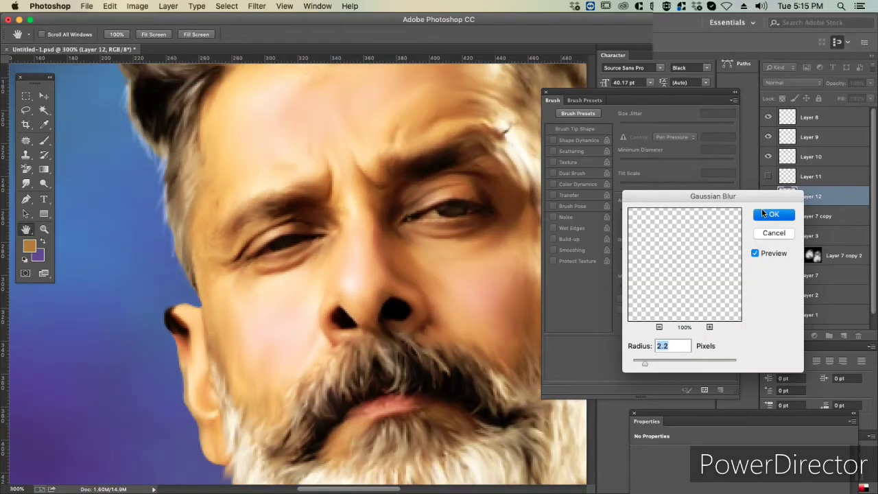
{"action": "key", "text": "super+j"}
- Brush a faint light strand into the hair and set a light beige paint colour
{"action": "key", "text": "b"}
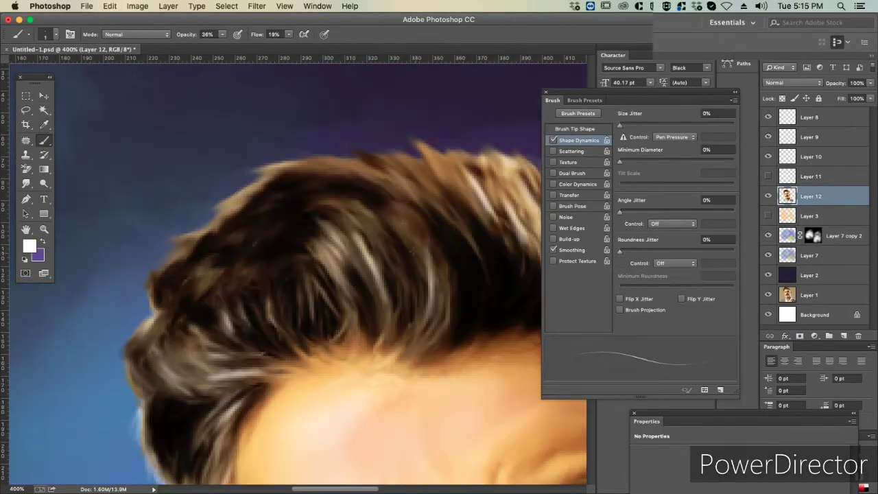
{"action": "left_click_drag", "start_coordinate": [385, 177], "coordinate": [440, 232]}
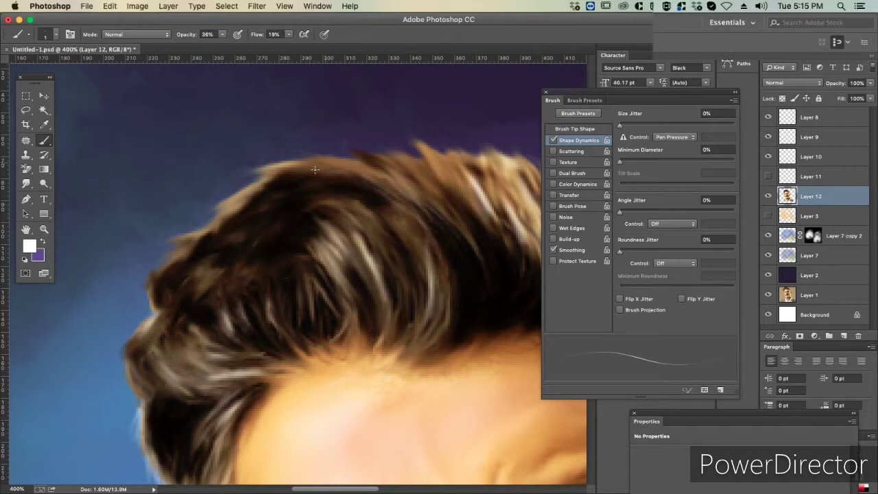
{"action": "left_click", "coordinate": [28, 245]}
{"action": "left_click", "coordinate": [512, 214]}
{"action": "key", "text": "Return"}
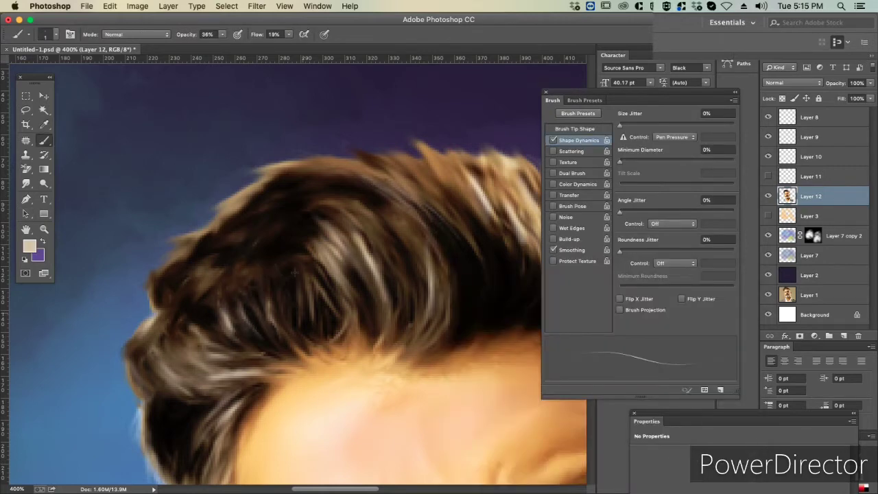
- On a new layer at 52% brush opacity, paint light strands through the left and middle hair
{"action": "key", "text": "5"}
{"action": "key", "text": "2"}
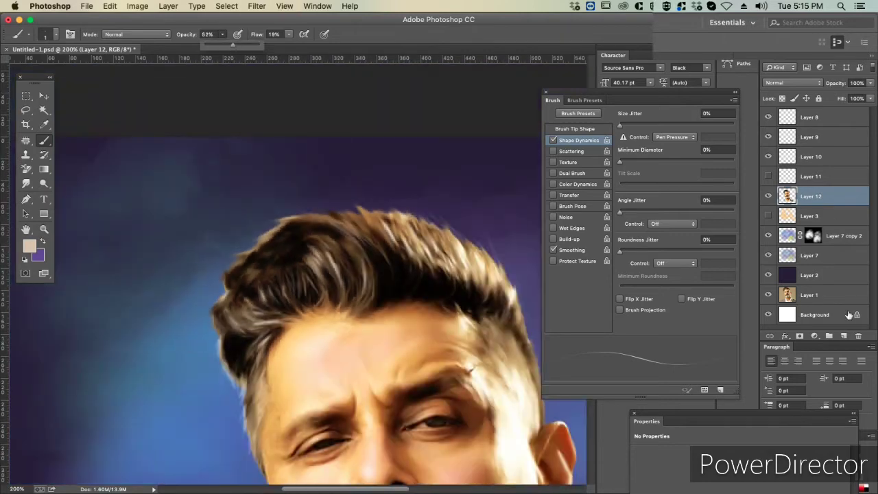
{"action": "key", "text": "ctrl+shift+alt+n"}
{"action": "left_click_drag", "start_coordinate": [238, 361], "coordinate": [177, 316]}
{"action": "left_click_drag", "start_coordinate": [226, 343], "coordinate": [186, 302]}
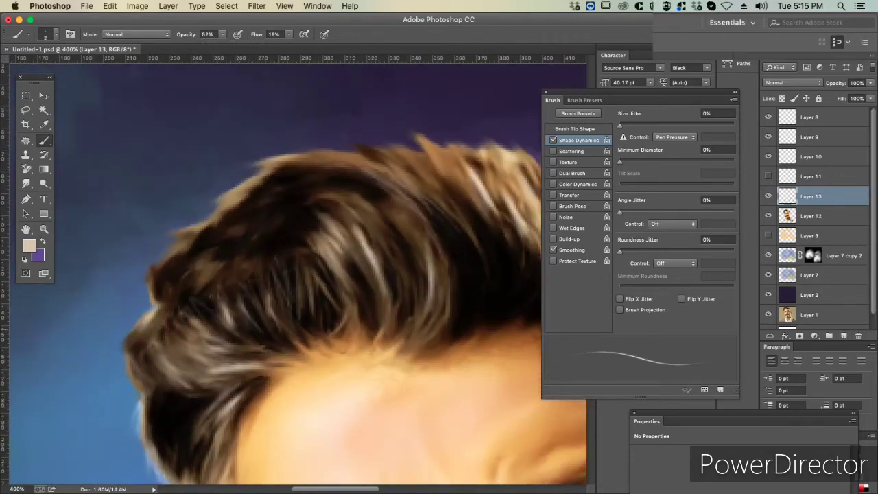
{"action": "mouse_move", "coordinate": [261, 334]}
{"action": "left_mouse_down"}
{"action": "mouse_move", "coordinate": [205, 288]}
{"action": "mouse_move", "coordinate": [226, 271]}
{"action": "left_mouse_up"}
{"action": "left_click_drag", "start_coordinate": [366, 284], "coordinate": [319, 223]}
{"action": "left_click_drag", "start_coordinate": [411, 310], "coordinate": [371, 230]}
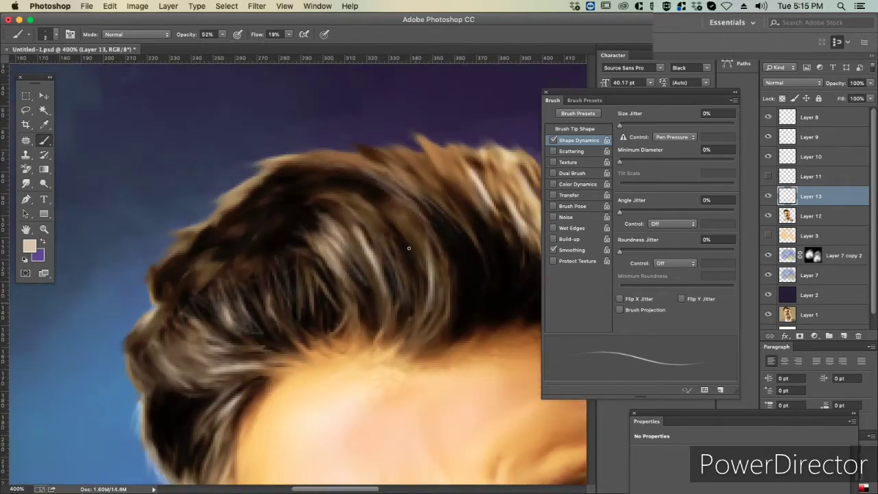
{"action": "left_click_drag", "start_coordinate": [445, 321], "coordinate": [412, 247]}
- Switch to a lighter highlight colour and paint strands over the upper-right and top hair
{"action": "left_click", "coordinate": [29, 246]}
{"action": "key", "text": "Return"}
{"action": "left_click_drag", "start_coordinate": [466, 214], "coordinate": [418, 165]}
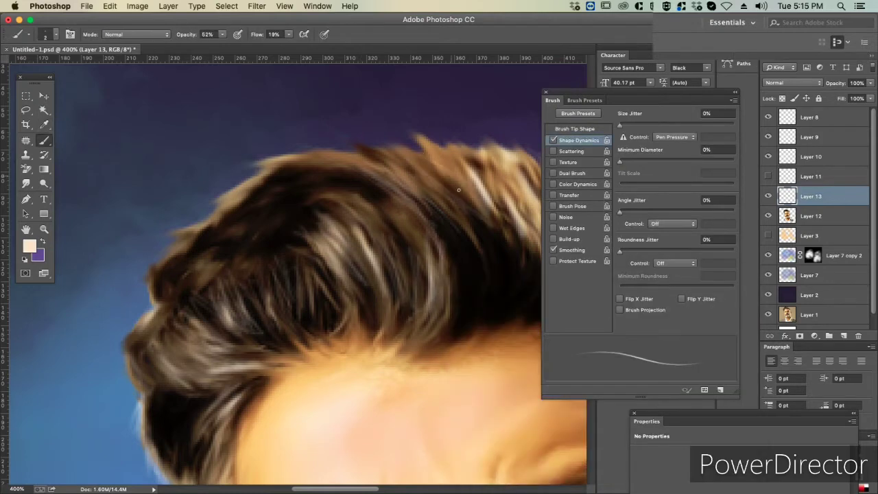
{"action": "left_click_drag", "start_coordinate": [474, 196], "coordinate": [433, 137]}
{"action": "left_click_drag", "start_coordinate": [498, 250], "coordinate": [449, 175]}
{"action": "left_click_drag", "start_coordinate": [516, 267], "coordinate": [481, 210]}
{"action": "mouse_move", "coordinate": [474, 274]}
{"action": "left_mouse_down"}
{"action": "mouse_move", "coordinate": [420, 191]}
{"action": "mouse_move", "coordinate": [385, 180]}
{"action": "left_mouse_up"}
{"action": "left_click_drag", "start_coordinate": [467, 224], "coordinate": [288, 169]}
{"action": "left_click_drag", "start_coordinate": [386, 176], "coordinate": [303, 154]}
{"action": "left_click_drag", "start_coordinate": [406, 206], "coordinate": [285, 159]}
{"action": "mouse_move", "coordinate": [434, 233]}
{"action": "left_mouse_down"}
{"action": "mouse_move", "coordinate": [376, 172]}
{"action": "mouse_move", "coordinate": [286, 200]}
{"action": "mouse_move", "coordinate": [220, 125]}
{"action": "left_mouse_up"}
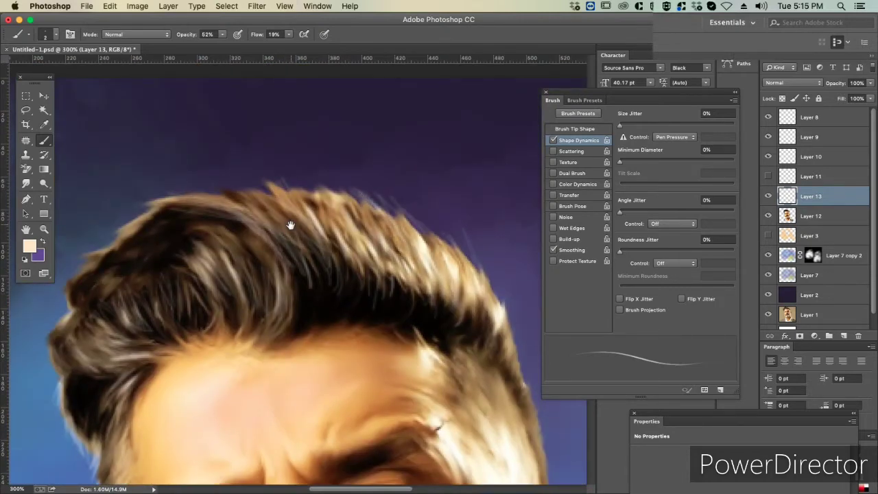
- Bring the forehead into view, add empty Layer 14, and set black as paint colour
{"action": "left_click_drag", "start_coordinate": [290, 225], "coordinate": [341, 161]}
{"action": "left_click_drag", "start_coordinate": [180, 339], "coordinate": [249, 229]}
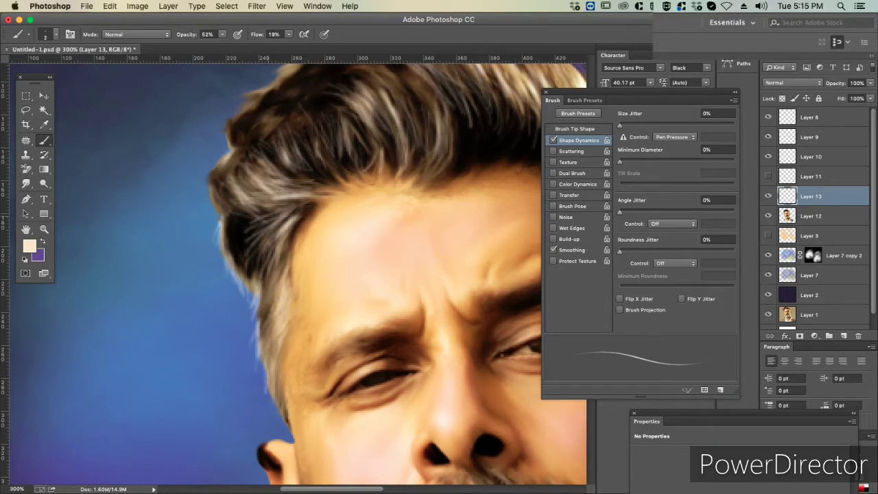
{"action": "left_click", "coordinate": [846, 335]}
{"action": "left_click", "coordinate": [29, 245]}
{"action": "left_click", "coordinate": [460, 439]}
{"action": "left_click", "coordinate": [713, 290]}
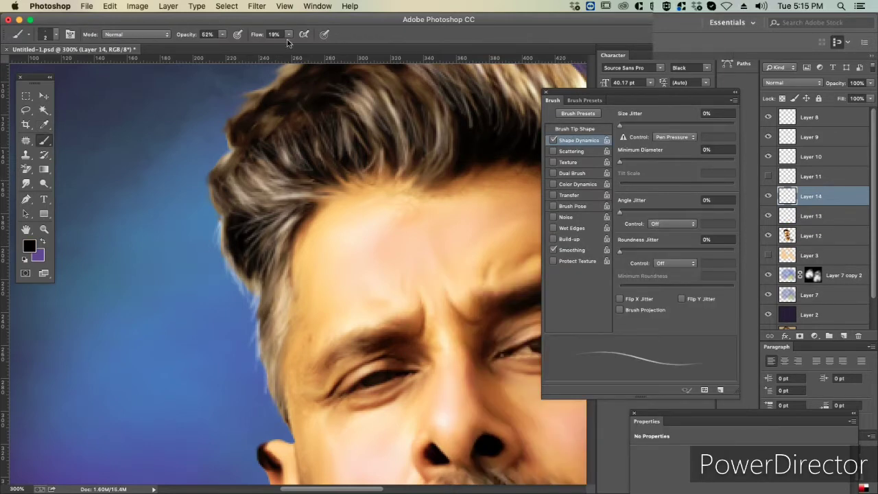
- At 52% brush flow, paint small dark strokes at the hair edge
{"action": "left_click_drag", "start_coordinate": [289, 35], "coordinate": [310, 47]}
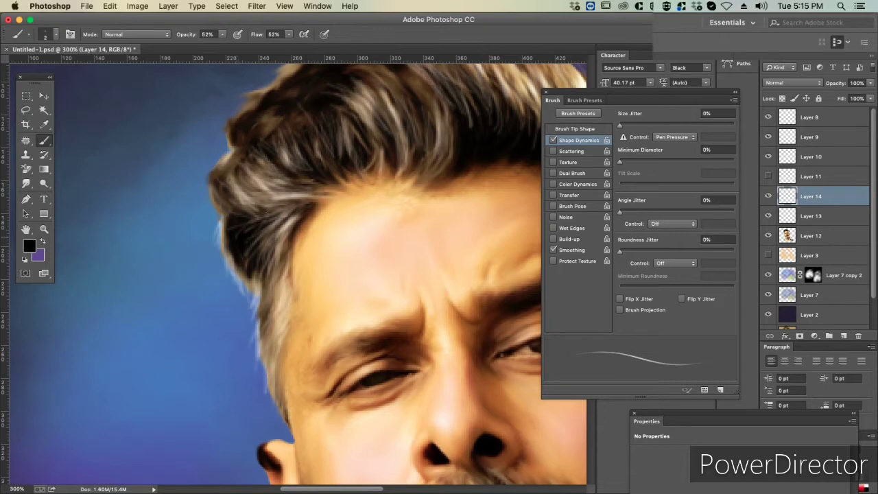
{"action": "left_click_drag", "start_coordinate": [268, 234], "coordinate": [277, 221]}
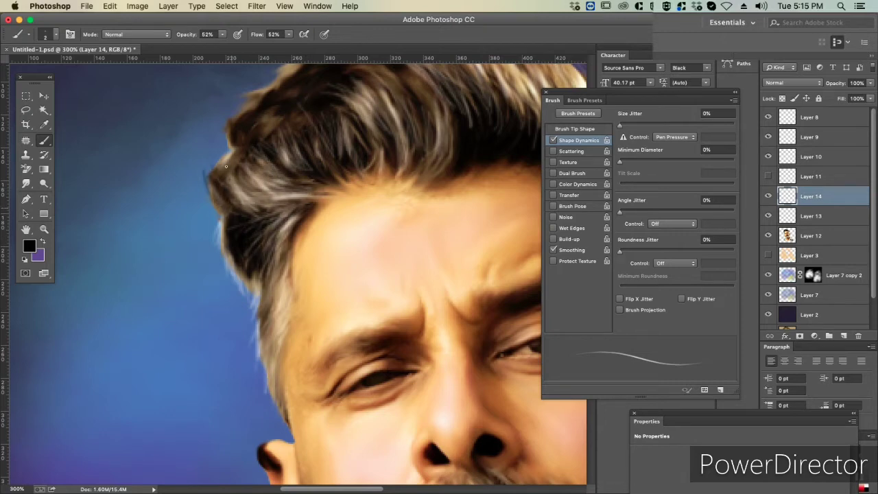
{"action": "key", "text": "ctrl+0"}
{"action": "key", "text": "ctrl+plus"}
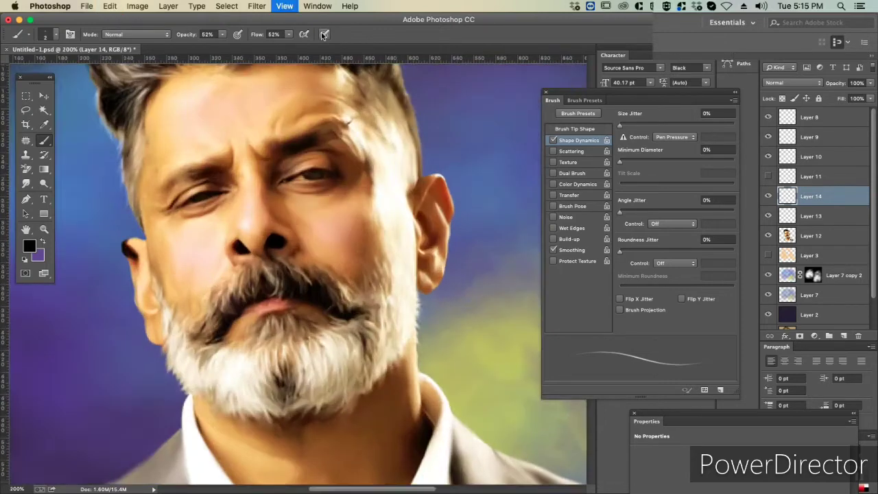
{"action": "key", "text": "ctrl+plus"}
{"action": "key", "text": "ctrl+plus"}
- Sample a beard brown and, at 18% flow, paint faint darker strands through the lower beard
{"action": "left_click", "coordinate": [350, 165]}
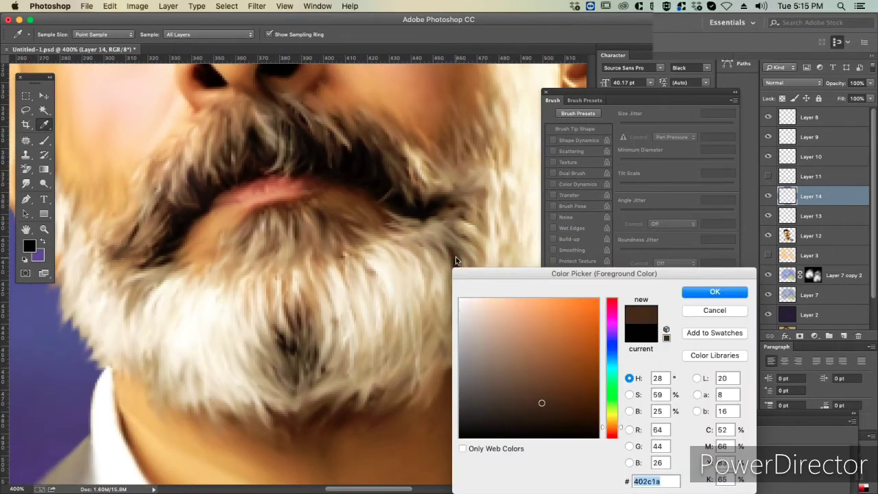
{"action": "key", "text": "Return"}
{"action": "left_click_drag", "start_coordinate": [289, 34], "coordinate": [269, 48]}
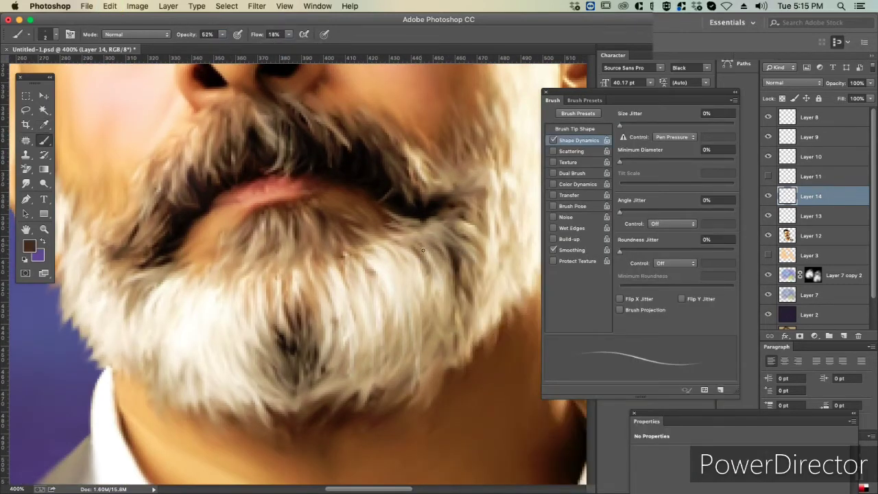
{"action": "mouse_move", "coordinate": [356, 385]}
{"action": "left_mouse_down"}
{"action": "mouse_move", "coordinate": [384, 353]}
{"action": "mouse_move", "coordinate": [367, 321]}
{"action": "left_mouse_up"}
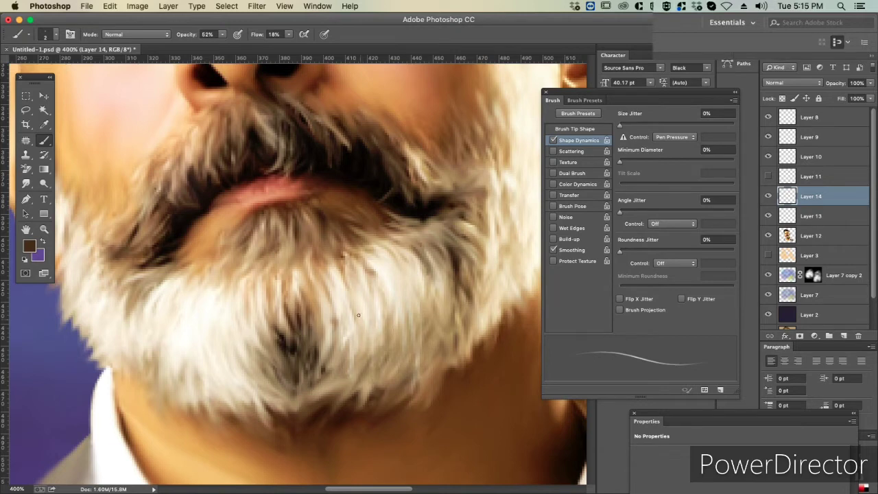
{"action": "left_click_drag", "start_coordinate": [361, 365], "coordinate": [343, 317]}
{"action": "left_click_drag", "start_coordinate": [377, 382], "coordinate": [354, 327]}
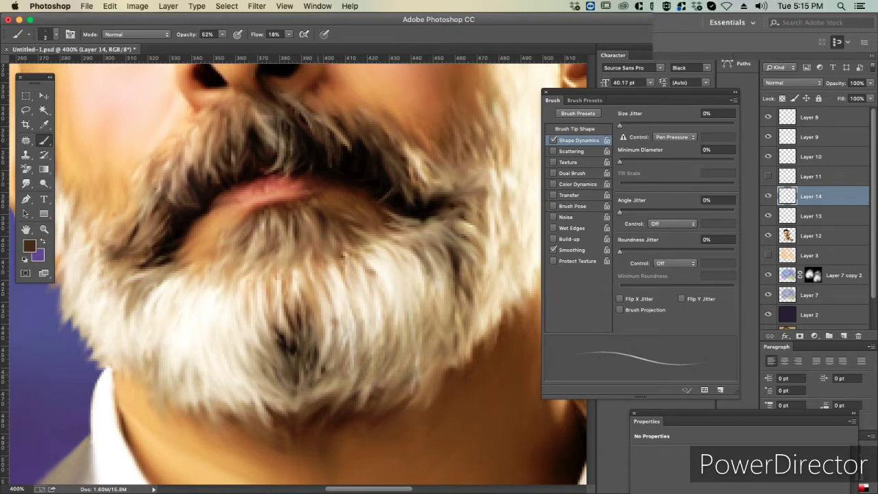
{"action": "mouse_move", "coordinate": [317, 371]}
{"action": "left_mouse_down"}
{"action": "mouse_move", "coordinate": [332, 342]}
{"action": "mouse_move", "coordinate": [272, 278]}
{"action": "left_mouse_up"}
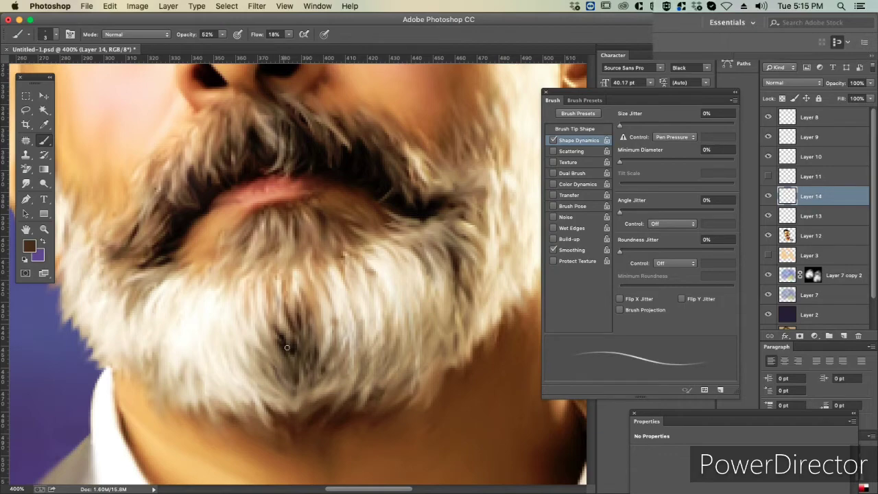
{"action": "mouse_move", "coordinate": [280, 346]}
{"action": "left_mouse_down"}
{"action": "mouse_move", "coordinate": [267, 294]}
{"action": "mouse_move", "coordinate": [249, 284]}
{"action": "left_mouse_up"}
{"action": "left_click_drag", "start_coordinate": [276, 362], "coordinate": [261, 285]}
{"action": "key", "text": "super+minus"}
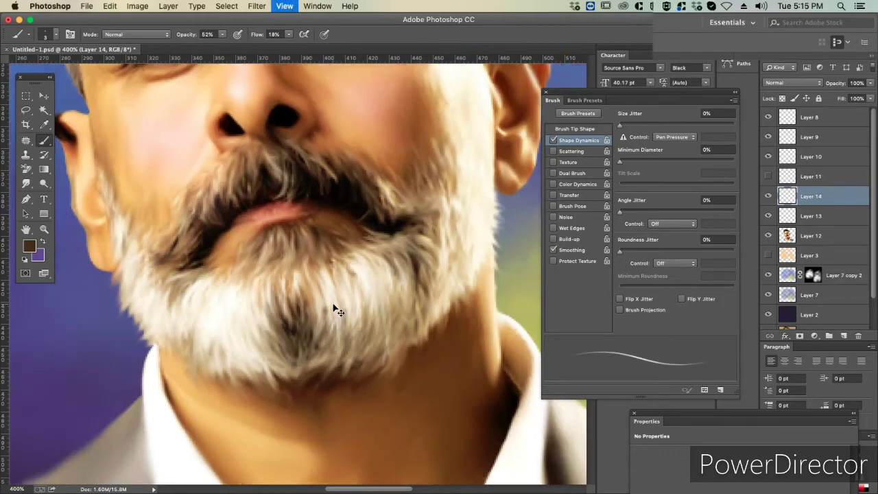
{"action": "key", "text": "super+equal"}
- Pick a near-black colour from the beard and add new Layer 15 for painting
{"action": "left_click", "coordinate": [28, 248]}
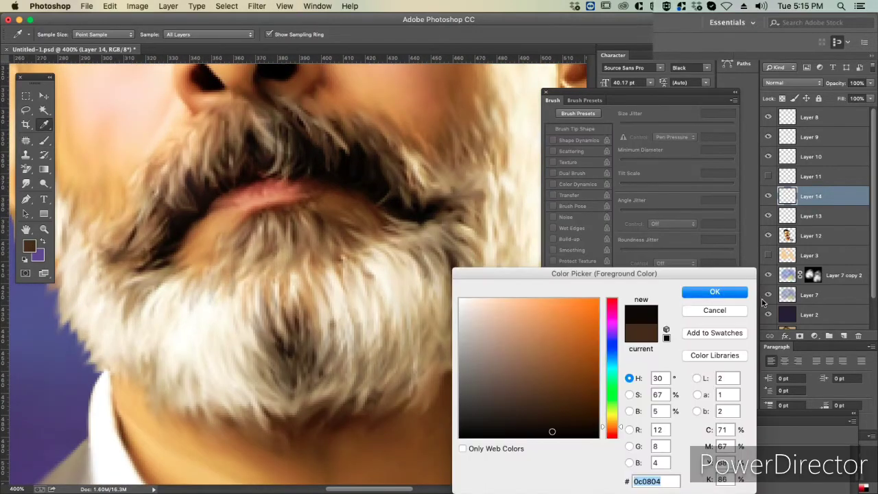
{"action": "left_click", "coordinate": [474, 439]}
{"action": "left_click", "coordinate": [716, 290]}
{"action": "key", "text": "super+shift+alt+n"}
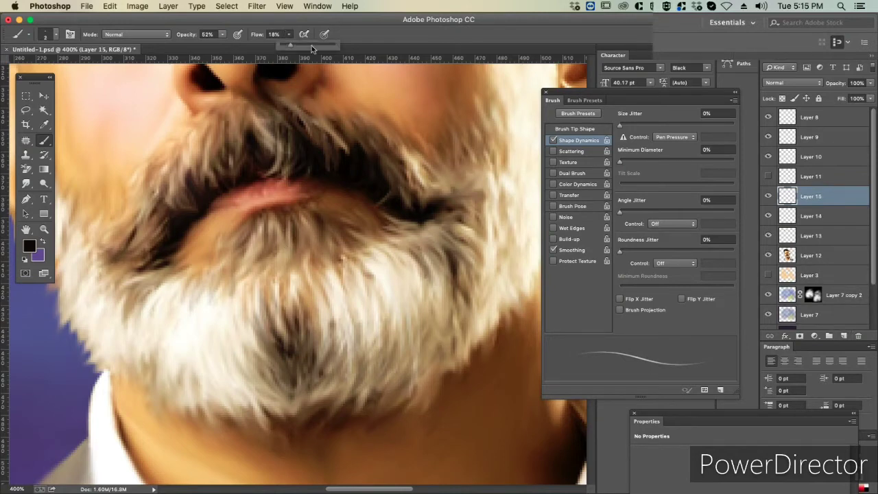
- Paint thin dark strands below the lip and through the middle of the beard
{"action": "left_click_drag", "start_coordinate": [285, 246], "coordinate": [282, 217]}
{"action": "left_click_drag", "start_coordinate": [314, 249], "coordinate": [295, 216]}
{"action": "left_click_drag", "start_coordinate": [289, 349], "coordinate": [269, 306]}
{"action": "left_click_drag", "start_coordinate": [306, 360], "coordinate": [302, 308]}
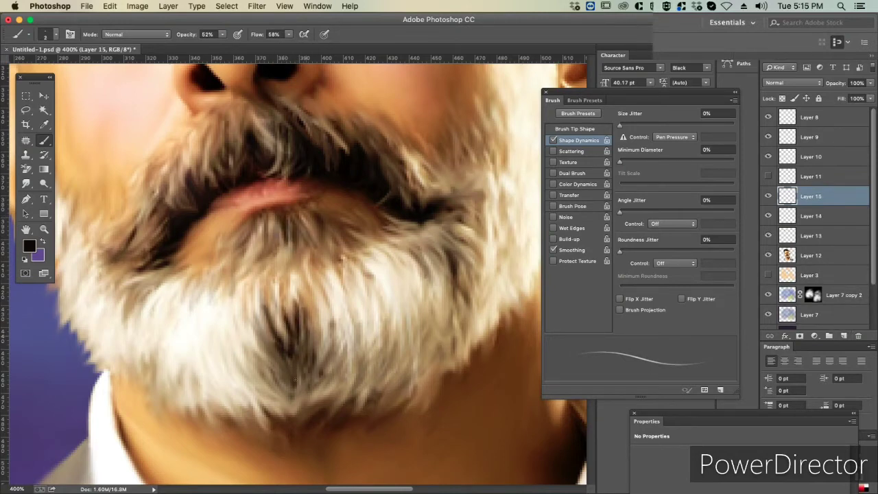
{"action": "left_click_drag", "start_coordinate": [323, 380], "coordinate": [296, 326]}
{"action": "left_click_drag", "start_coordinate": [317, 354], "coordinate": [308, 301]}
- Lower the brush flow to 21% and add a dark strand below the lip
{"action": "left_click_drag", "start_coordinate": [322, 377], "coordinate": [302, 317]}
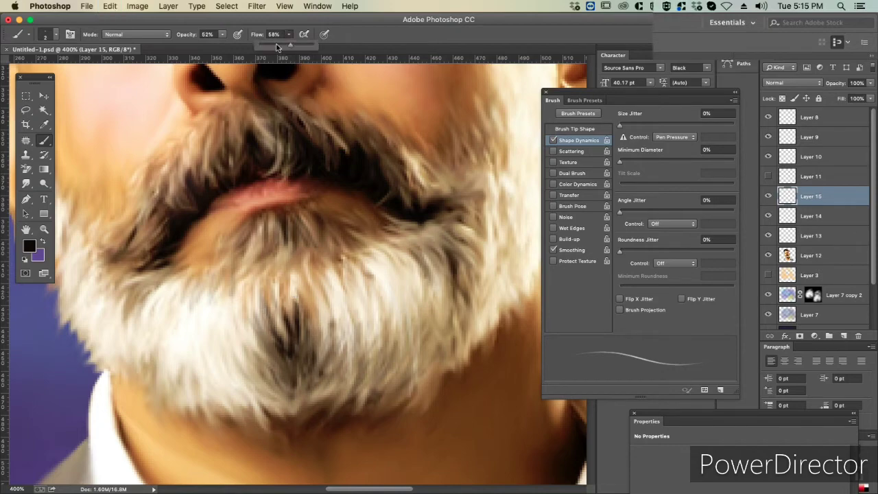
{"action": "key", "text": "shift+2"}
{"action": "key", "text": "shift+1"}
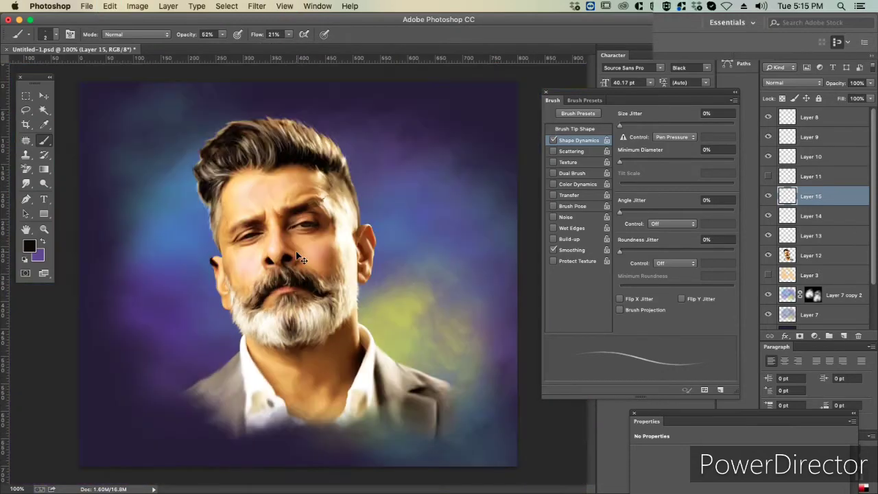
{"action": "left_click_drag", "start_coordinate": [297, 253], "coordinate": [296, 235]}
{"action": "scroll", "coordinate": [265, 310], "scroll_direction": "down", "scroll_amount": 5}
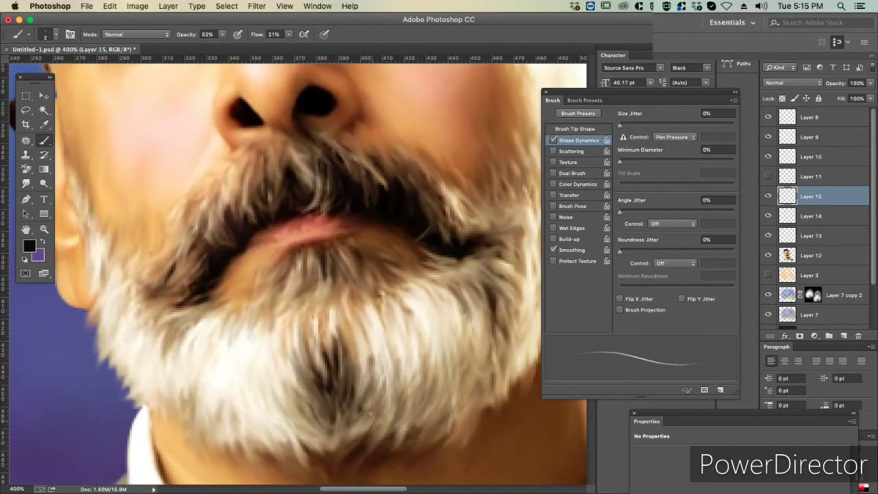
{"action": "scroll", "coordinate": [359, 410], "scroll_direction": "down", "scroll_amount": 1}
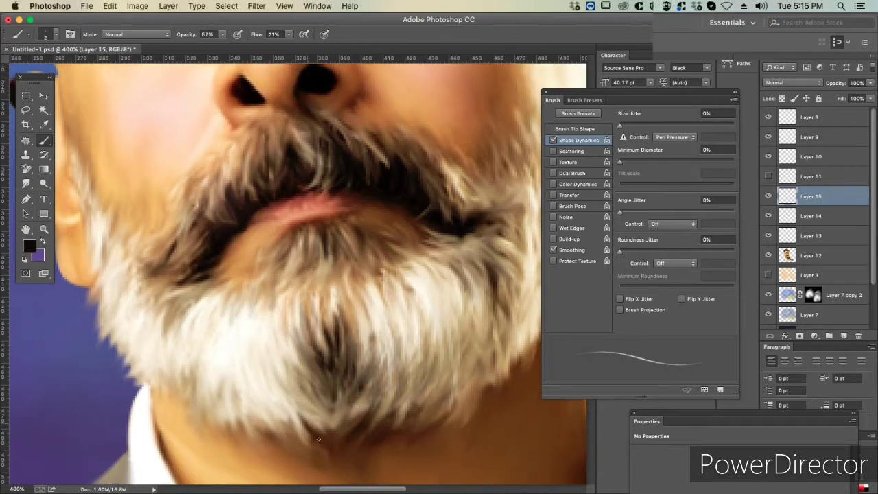
{"action": "scroll", "coordinate": [404, 341], "scroll_direction": "down", "scroll_amount": 3}
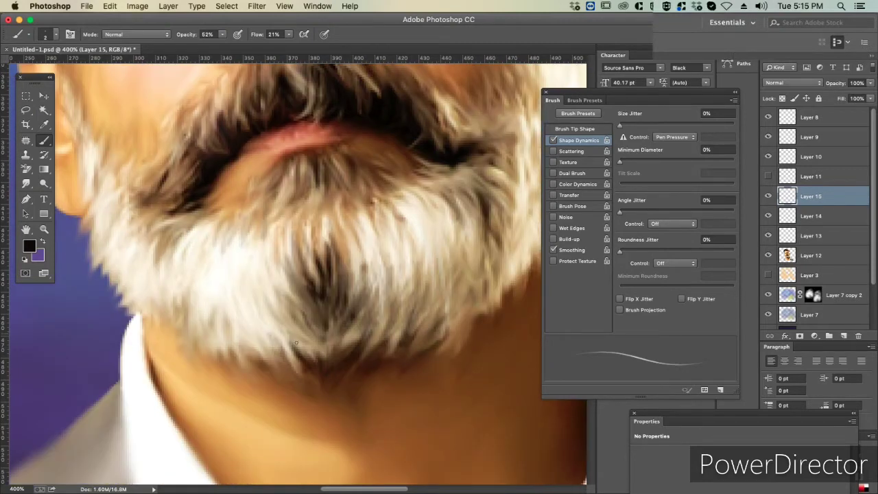
- Paint dark strands into the beard near the chin and the lower beard
{"action": "left_click_drag", "start_coordinate": [296, 342], "coordinate": [305, 321]}
{"action": "key", "text": "super+equal"}
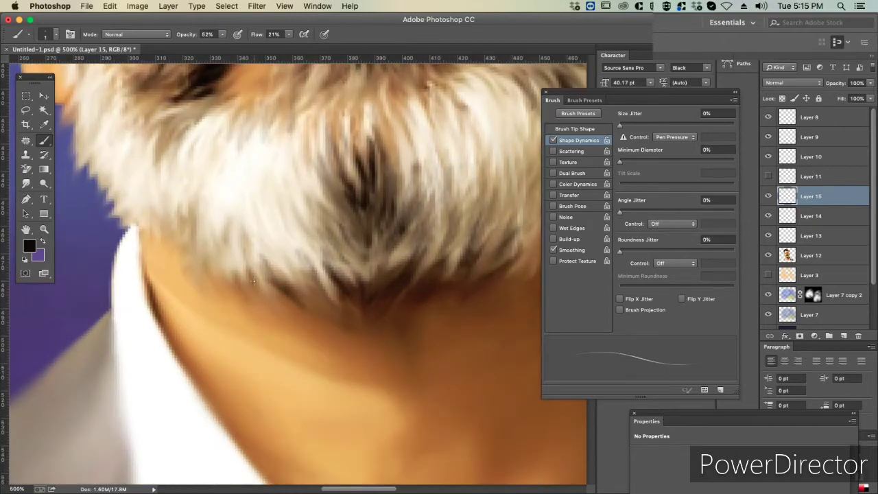
{"action": "left_click_drag", "start_coordinate": [253, 281], "coordinate": [235, 219]}
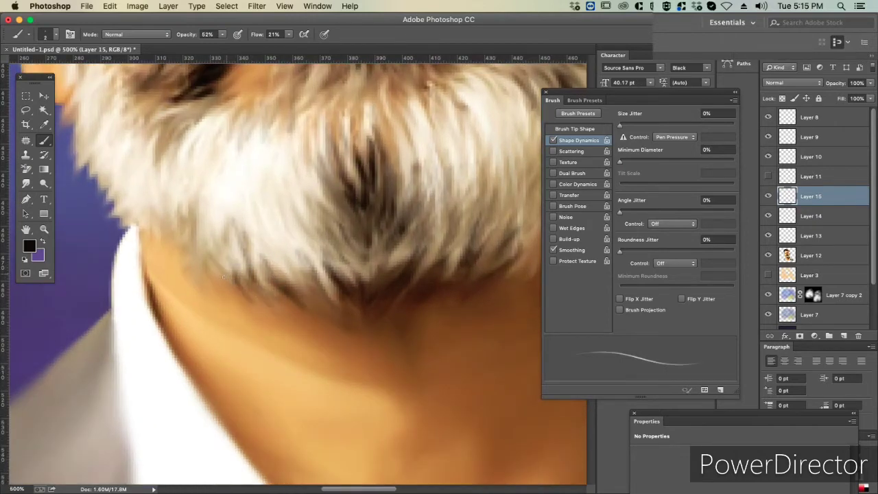
{"action": "key", "text": "super+1"}
{"action": "key", "text": "super+equal"}
{"action": "key", "text": "super+equal"}
{"action": "key", "text": "super+equal"}
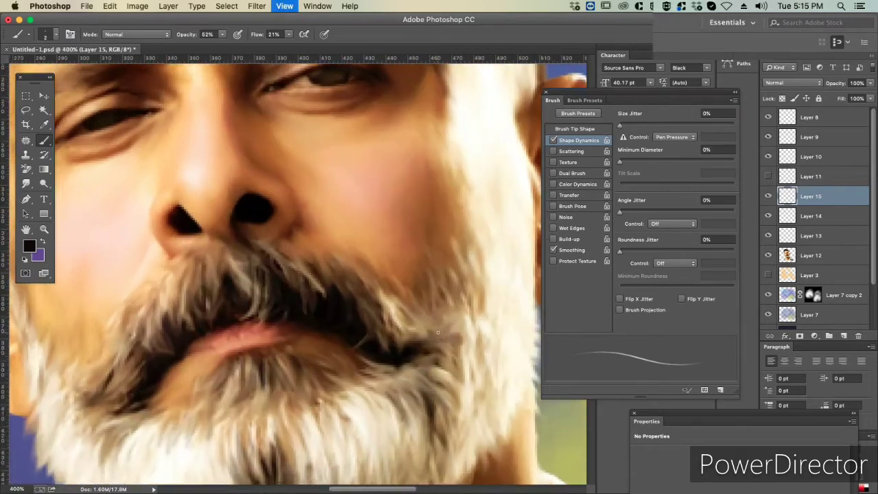
{"action": "scroll", "coordinate": [361, 300], "scroll_direction": "left", "scroll_amount": 5}
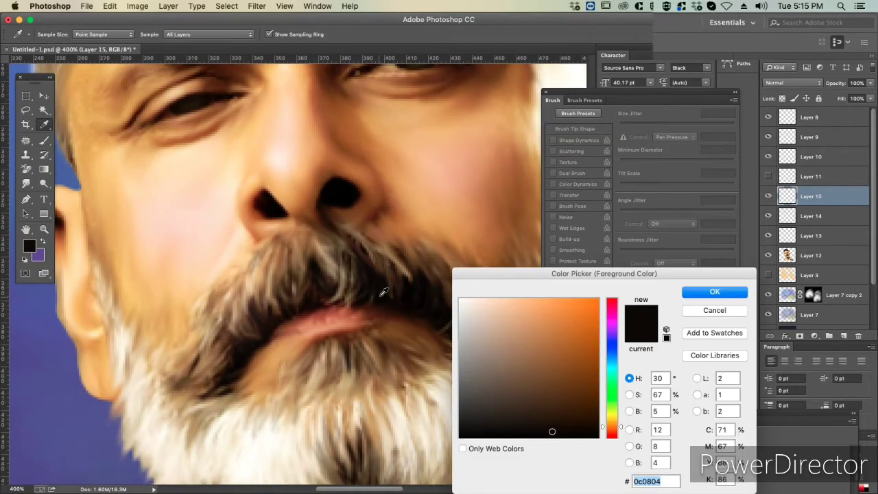
- Sample a dark brown and paint faint dark strands through the mustache and lower-left beard edge
{"action": "left_click", "coordinate": [241, 282], "text": "alt"}
{"action": "mouse_move", "coordinate": [243, 252]}
{"action": "left_mouse_down"}
{"action": "mouse_move", "coordinate": [240, 278]}
{"action": "mouse_move", "coordinate": [177, 365]}
{"action": "left_mouse_up"}
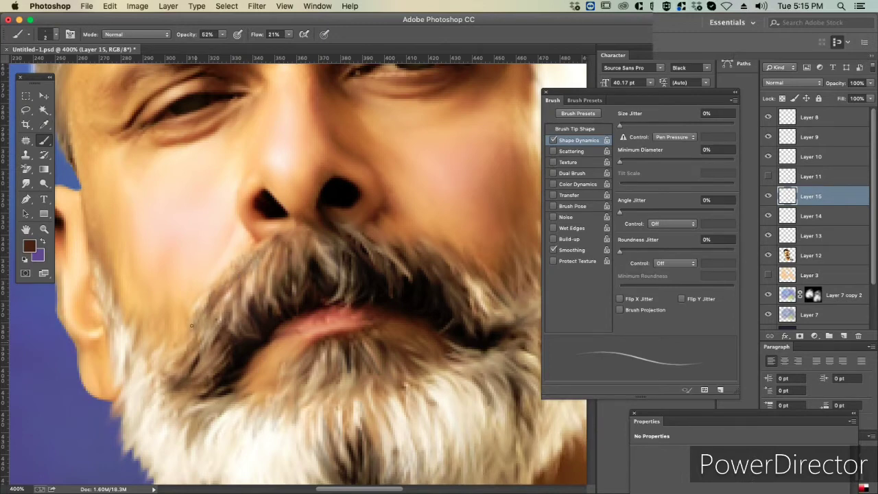
{"action": "left_click_drag", "start_coordinate": [204, 306], "coordinate": [184, 348]}
{"action": "left_click_drag", "start_coordinate": [239, 248], "coordinate": [244, 276]}
{"action": "key", "text": "super+1"}
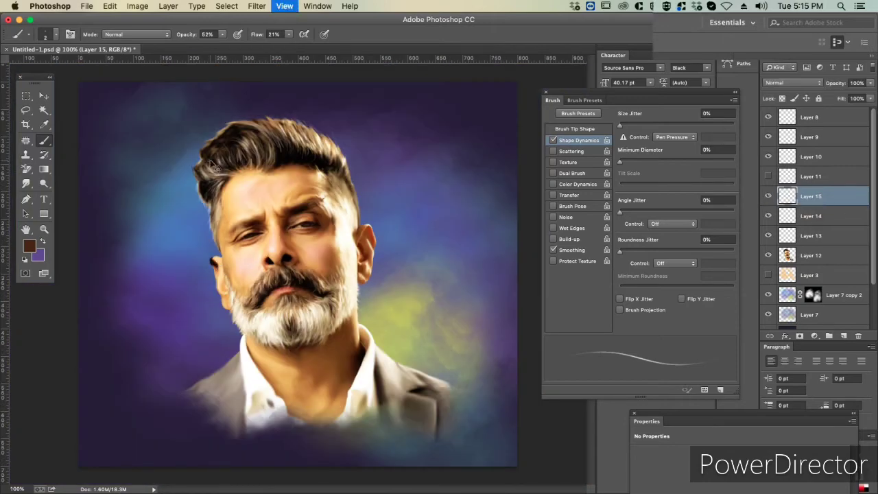
{"action": "key", "text": "super+equal"}
{"action": "key", "text": "super+1"}
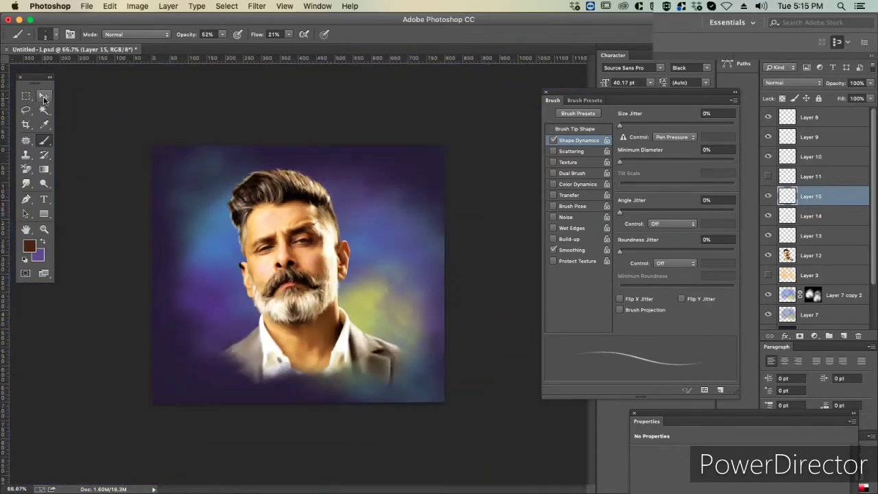
- Set white as the painting colour, add Layer 16, and choose a fine brush tip
{"action": "key", "text": "super+equal"}
{"action": "key", "text": "super+equal"}
{"action": "left_click", "coordinate": [28, 246]}
{"action": "left_click", "coordinate": [715, 291]}
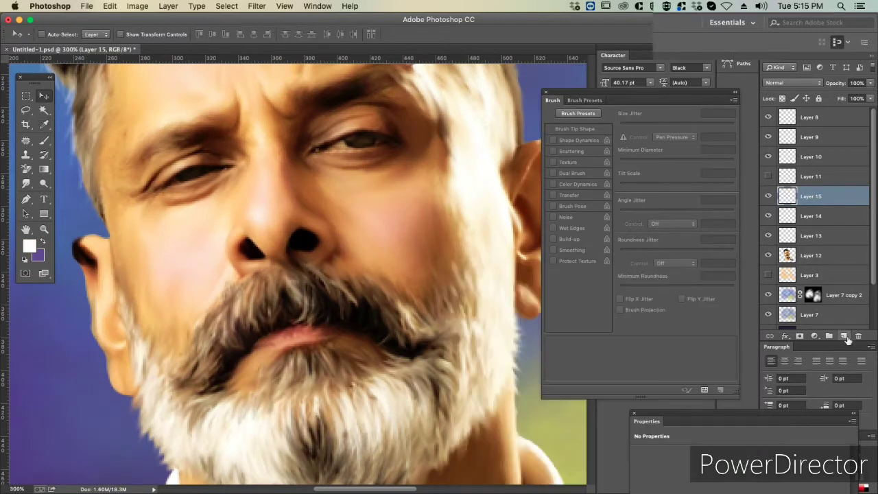
{"action": "left_click", "coordinate": [844, 336]}
{"action": "key", "text": "b"}
{"action": "left_click", "coordinate": [44, 35]}
{"action": "key", "text": "Return"}
- Adjust brush opacity and flow, then paint faint light strands into the beard
{"action": "left_click_drag", "start_coordinate": [222, 34], "coordinate": [214, 45]}
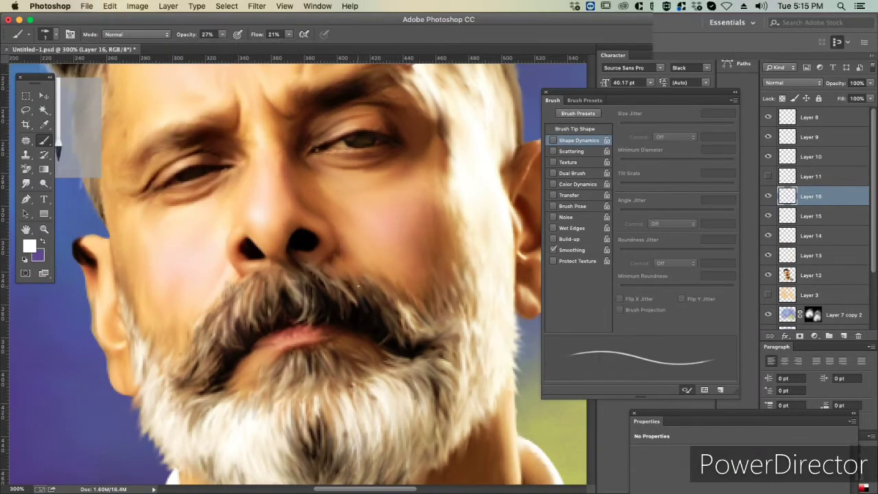
{"action": "key", "text": "0"}
{"action": "key", "text": "shift+7"}
{"action": "key", "text": "shift+1"}
{"action": "scroll", "coordinate": [309, 274], "scroll_direction": "down", "scroll_amount": 5}
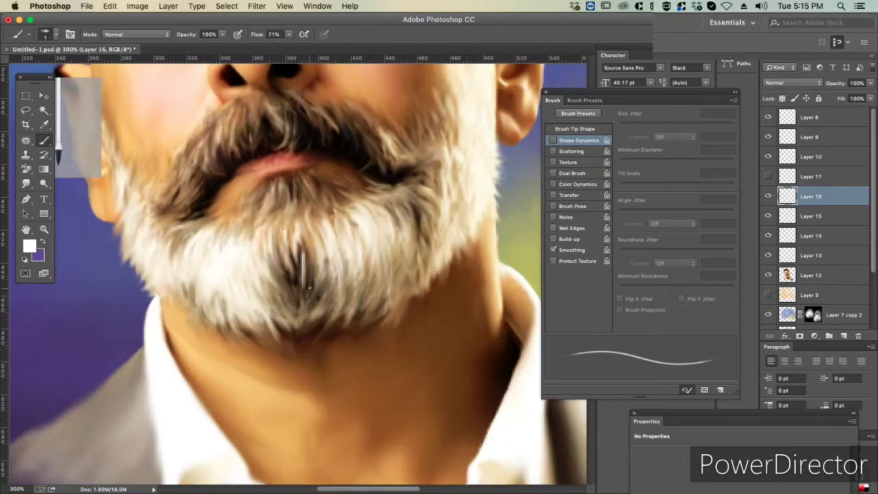
{"action": "left_click_drag", "start_coordinate": [398, 229], "coordinate": [404, 281]}
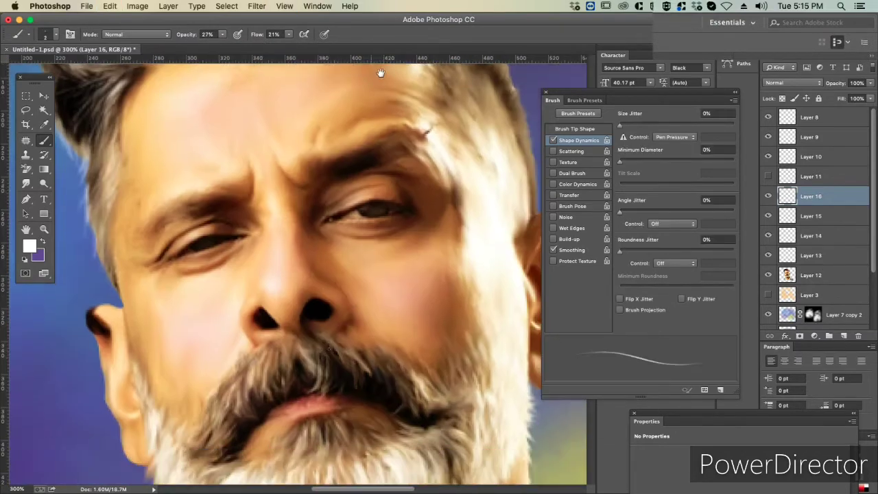
- Set flow to 69% and paint light strands on the left mustache and lower-left beard edge
{"action": "key", "text": "ctrl+plus"}
{"action": "scroll", "coordinate": [302, 242], "scroll_direction": "down", "scroll_amount": 3}
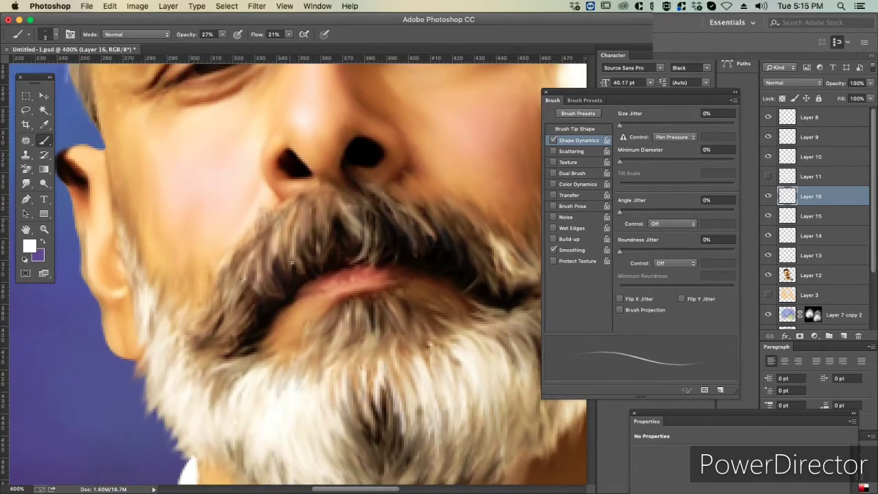
{"action": "key", "text": "shift+8"}
{"action": "key", "text": "shift+9"}
{"action": "mouse_move", "coordinate": [263, 263]}
{"action": "left_mouse_down"}
{"action": "mouse_move", "coordinate": [255, 294]}
{"action": "mouse_move", "coordinate": [228, 317]}
{"action": "left_mouse_up"}
{"action": "key", "text": "shift+6"}
{"action": "key", "text": "shift+9"}
{"action": "left_click_drag", "start_coordinate": [225, 278], "coordinate": [248, 329]}
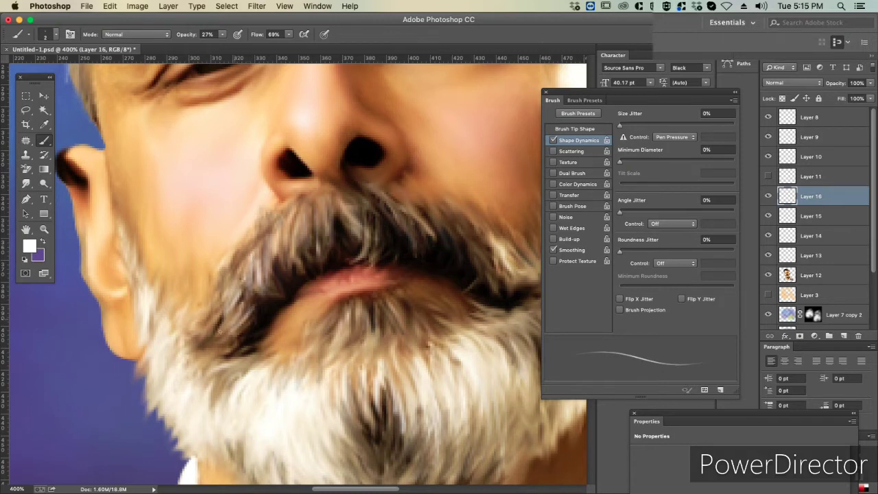
{"action": "left_click_drag", "start_coordinate": [223, 302], "coordinate": [211, 331]}
{"action": "left_click_drag", "start_coordinate": [223, 308], "coordinate": [202, 345]}
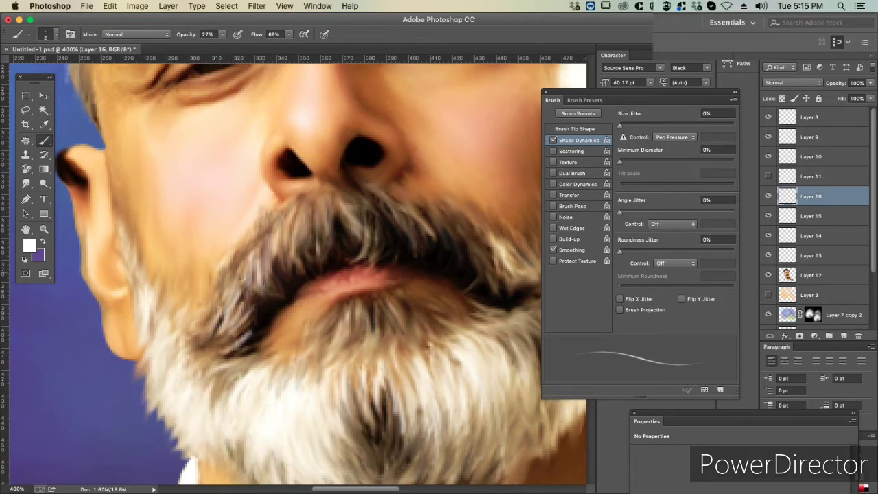
- Paint light strands across the mustache centre, undo trial grey-blue strokes, and make the brush finer
{"action": "left_click_drag", "start_coordinate": [277, 231], "coordinate": [281, 290]}
{"action": "mouse_move", "coordinate": [292, 199]}
{"action": "left_mouse_down"}
{"action": "mouse_move", "coordinate": [296, 245]}
{"action": "mouse_move", "coordinate": [255, 296]}
{"action": "left_mouse_up"}
{"action": "key", "text": "h"}
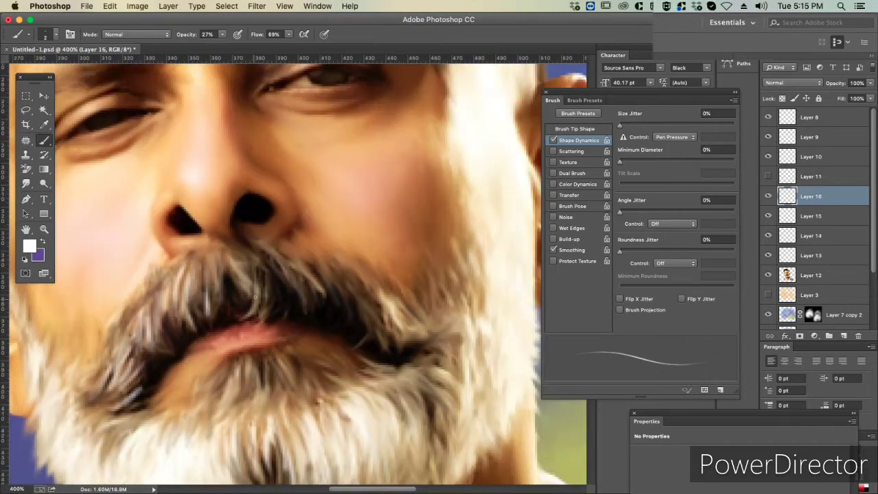
{"action": "left_click_drag", "start_coordinate": [279, 259], "coordinate": [323, 301]}
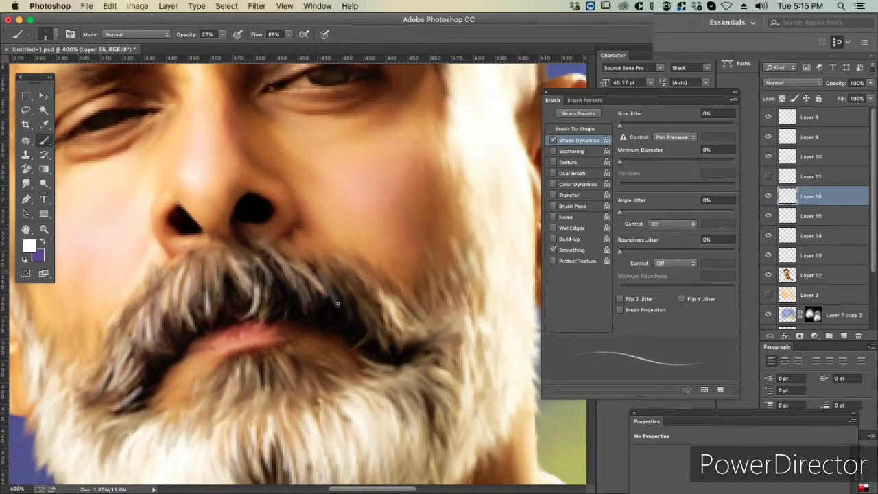
{"action": "mouse_move", "coordinate": [308, 260]}
{"action": "left_mouse_down"}
{"action": "mouse_move", "coordinate": [321, 306]}
{"action": "mouse_move", "coordinate": [352, 323]}
{"action": "left_mouse_up"}
{"action": "left_click_drag", "start_coordinate": [301, 285], "coordinate": [356, 308]}
{"action": "key", "text": "super+alt+z"}
{"action": "key", "text": "super+alt+z"}
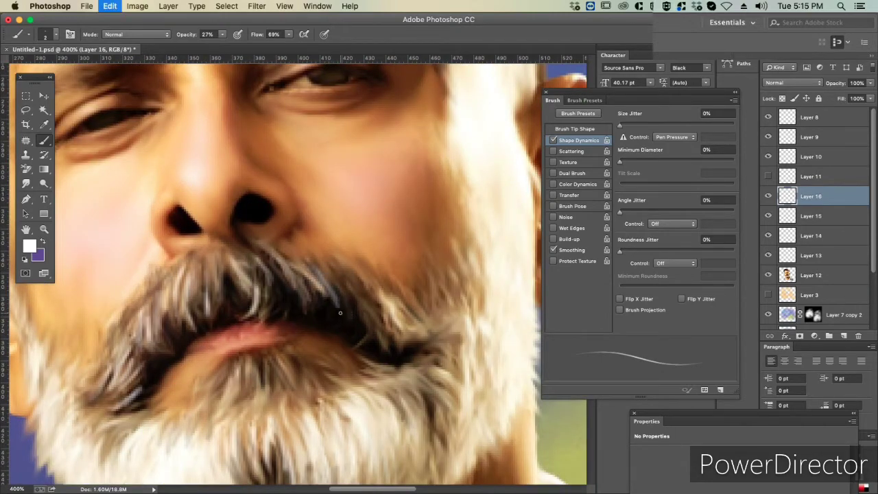
{"action": "key", "text": "super+alt+z"}
{"action": "key", "text": "super+alt+z"}
{"action": "key", "text": "super+alt+z"}
{"action": "key", "text": "bracketleft"}
- Paint thin white strands across the centre, left-centre and right-centre of the mustache
{"action": "left_click_drag", "start_coordinate": [315, 281], "coordinate": [327, 320]}
{"action": "left_click_drag", "start_coordinate": [295, 270], "coordinate": [306, 305]}
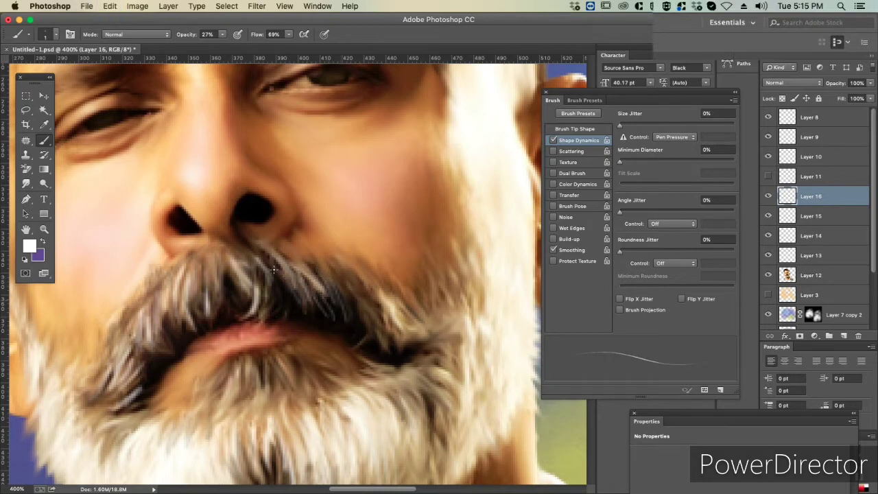
{"action": "left_click_drag", "start_coordinate": [269, 245], "coordinate": [287, 297]}
{"action": "left_click_drag", "start_coordinate": [260, 268], "coordinate": [266, 316]}
{"action": "left_click_drag", "start_coordinate": [221, 259], "coordinate": [227, 293]}
{"action": "mouse_move", "coordinate": [206, 260]}
{"action": "left_mouse_down"}
{"action": "mouse_move", "coordinate": [210, 306]}
{"action": "mouse_move", "coordinate": [229, 304]}
{"action": "left_mouse_up"}
{"action": "mouse_move", "coordinate": [196, 263]}
{"action": "left_mouse_down"}
{"action": "mouse_move", "coordinate": [205, 321]}
{"action": "mouse_move", "coordinate": [223, 312]}
{"action": "left_mouse_up"}
{"action": "left_click_drag", "start_coordinate": [325, 265], "coordinate": [338, 308]}
{"action": "left_click_drag", "start_coordinate": [347, 278], "coordinate": [352, 328]}
{"action": "mouse_move", "coordinate": [315, 262]}
{"action": "left_mouse_down"}
{"action": "mouse_move", "coordinate": [330, 316]}
{"action": "mouse_move", "coordinate": [322, 296]}
{"action": "left_mouse_up"}
{"action": "left_click_drag", "start_coordinate": [310, 261], "coordinate": [355, 334]}
- Add thin light strands on the mustache's right side and across the whole mustache
{"action": "left_click_drag", "start_coordinate": [397, 288], "coordinate": [407, 320]}
{"action": "left_click_drag", "start_coordinate": [411, 287], "coordinate": [423, 318]}
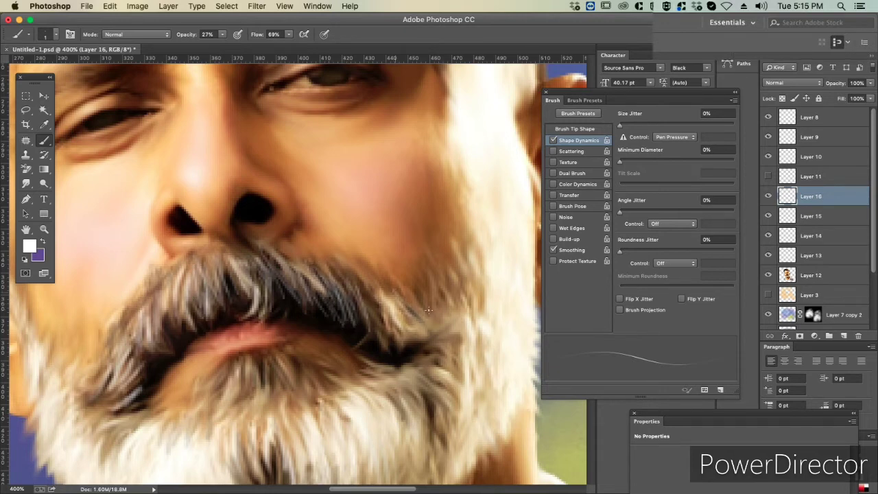
{"action": "left_click_drag", "start_coordinate": [331, 263], "coordinate": [364, 297]}
{"action": "left_click_drag", "start_coordinate": [288, 252], "coordinate": [322, 298]}
{"action": "left_click_drag", "start_coordinate": [368, 282], "coordinate": [392, 346]}
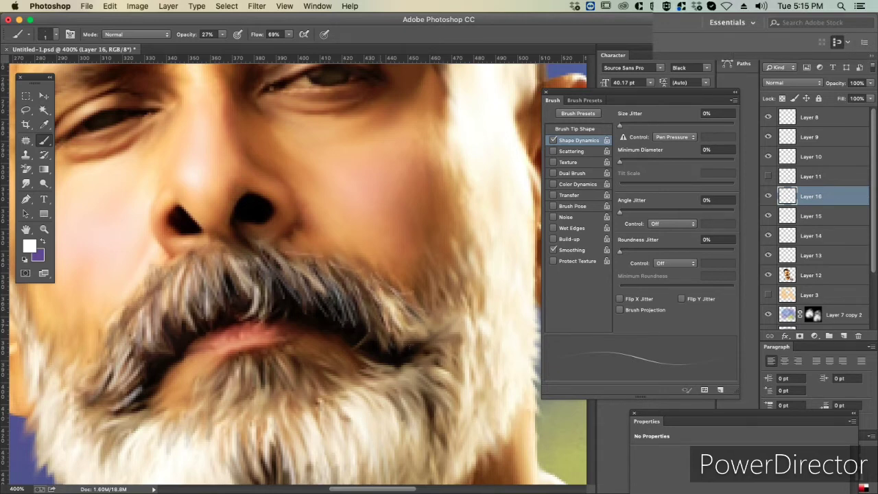
{"action": "left_click_drag", "start_coordinate": [370, 308], "coordinate": [405, 353]}
{"action": "left_click_drag", "start_coordinate": [288, 280], "coordinate": [297, 314]}
{"action": "mouse_move", "coordinate": [269, 277]}
{"action": "left_mouse_down"}
{"action": "mouse_move", "coordinate": [277, 312]}
{"action": "mouse_move", "coordinate": [302, 320]}
{"action": "left_mouse_up"}
{"action": "left_click_drag", "start_coordinate": [323, 291], "coordinate": [374, 362]}
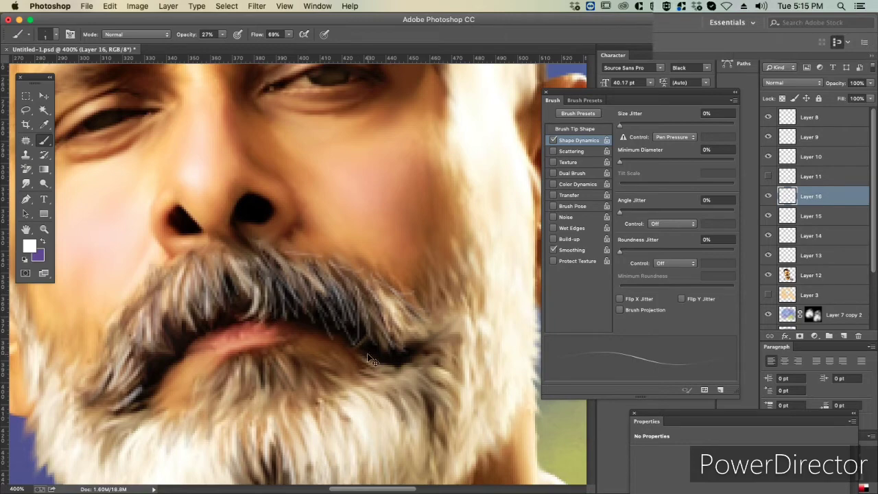
- Try a lightened duplicate of the strands layer via Hue/Saturation, then discard it
{"action": "key", "text": "ctrl+minus"}
{"action": "key", "text": "ctrl+j"}
{"action": "key", "text": "ctrl+u"}
{"action": "left_click_drag", "start_coordinate": [712, 268], "coordinate": [741, 268]}
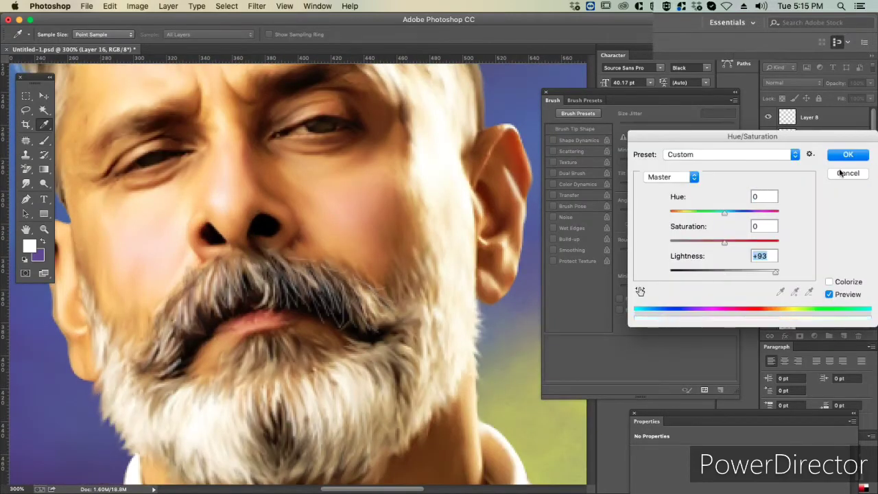
{"action": "left_click", "coordinate": [844, 153]}
{"action": "key", "text": "ctrl+1"}
{"action": "key", "text": "BackSpace"}
{"action": "key", "text": "ctrl+plus"}
{"action": "key", "text": "ctrl+plus"}
{"action": "key", "text": "ctrl+plus"}
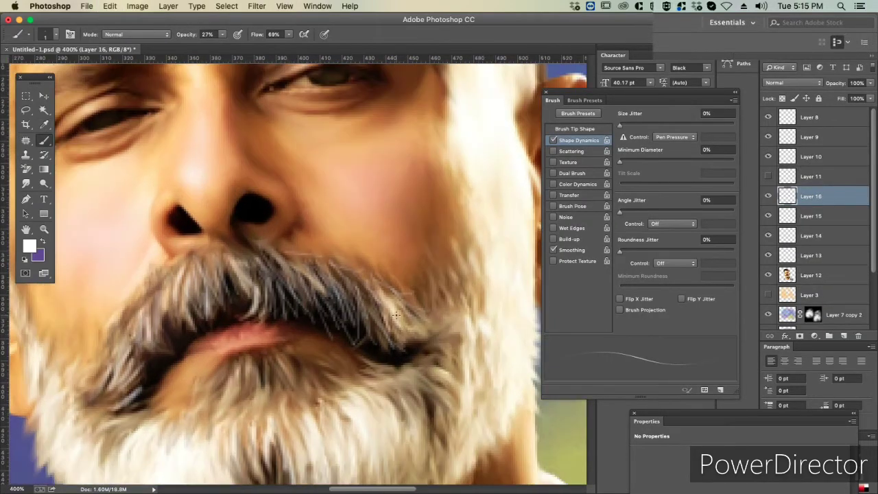
- Paint faint white strands over the mustache centre and into the surrounding beard
{"action": "mouse_move", "coordinate": [452, 318]}
{"action": "left_mouse_down"}
{"action": "mouse_move", "coordinate": [392, 301]}
{"action": "mouse_move", "coordinate": [364, 326]}
{"action": "left_mouse_up"}
{"action": "left_click_drag", "start_coordinate": [343, 278], "coordinate": [360, 327]}
{"action": "mouse_move", "coordinate": [360, 291]}
{"action": "left_mouse_down"}
{"action": "mouse_move", "coordinate": [391, 340]}
{"action": "mouse_move", "coordinate": [316, 269]}
{"action": "mouse_move", "coordinate": [340, 310]}
{"action": "left_mouse_up"}
{"action": "mouse_move", "coordinate": [326, 281]}
{"action": "left_mouse_down"}
{"action": "mouse_move", "coordinate": [357, 328]}
{"action": "mouse_move", "coordinate": [330, 315]}
{"action": "mouse_move", "coordinate": [309, 276]}
{"action": "mouse_move", "coordinate": [294, 291]}
{"action": "mouse_move", "coordinate": [305, 306]}
{"action": "left_mouse_up"}
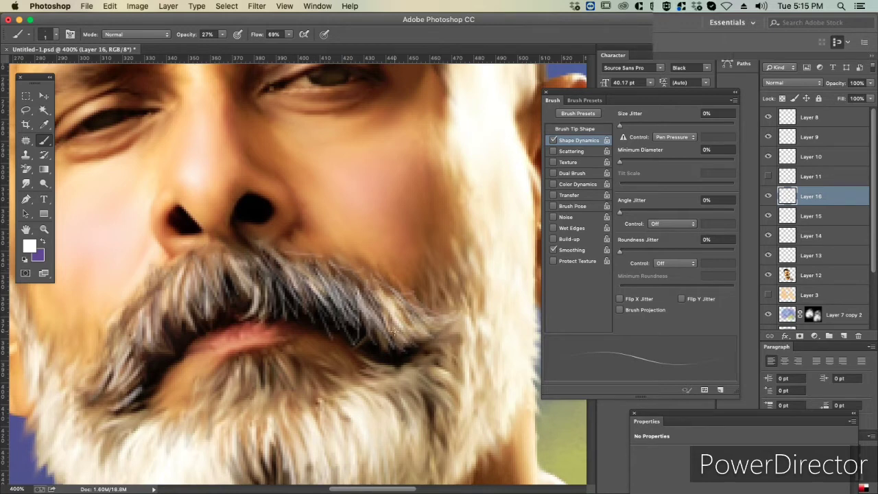
{"action": "left_click_drag", "start_coordinate": [423, 328], "coordinate": [453, 317]}
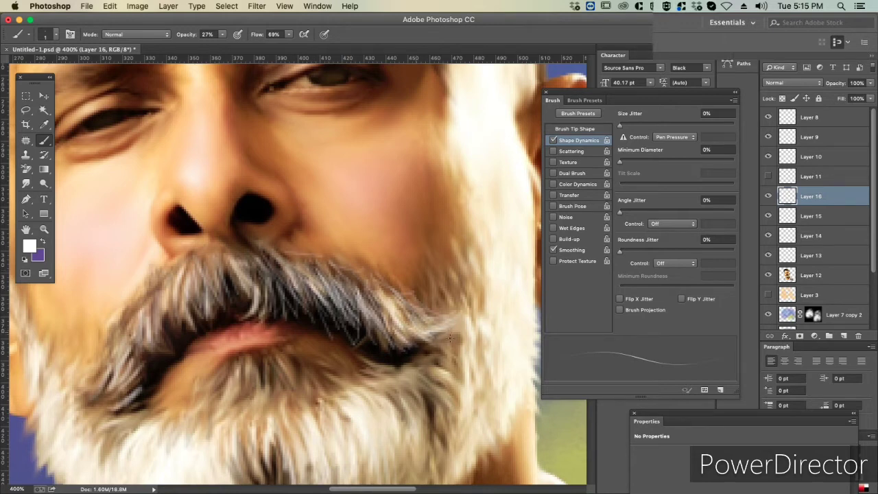
{"action": "scroll", "coordinate": [309, 329], "scroll_direction": "left", "scroll_amount": 5}
{"action": "mouse_move", "coordinate": [206, 353]}
{"action": "left_mouse_down"}
{"action": "mouse_move", "coordinate": [240, 328]}
{"action": "mouse_move", "coordinate": [251, 357]}
{"action": "mouse_move", "coordinate": [193, 339]}
{"action": "left_mouse_up"}
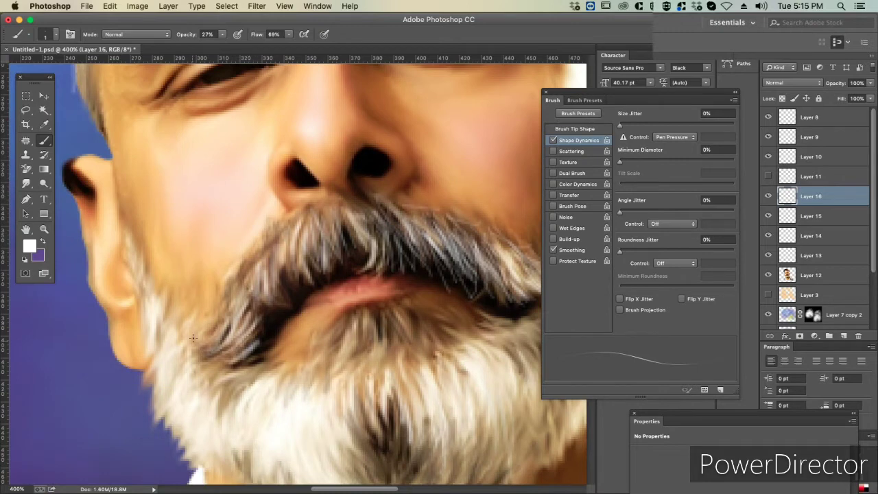
{"action": "left_click_drag", "start_coordinate": [268, 293], "coordinate": [284, 260]}
{"action": "left_click_drag", "start_coordinate": [281, 305], "coordinate": [270, 261]}
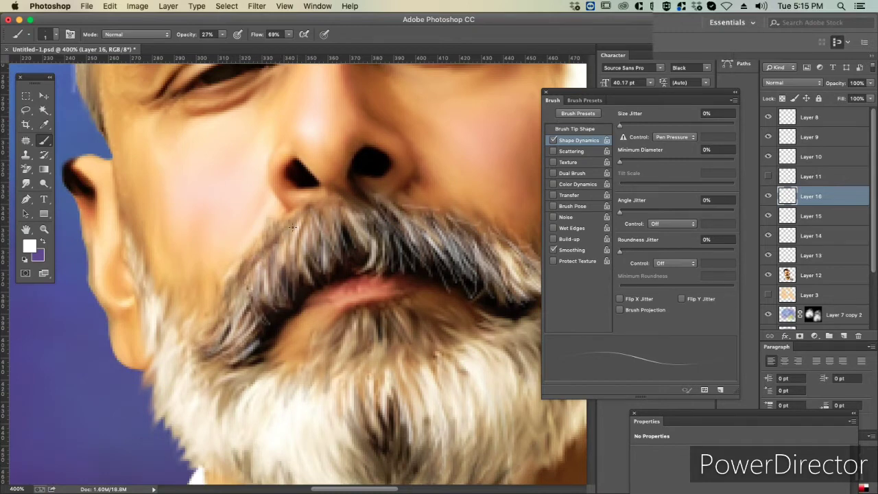
{"action": "mouse_move", "coordinate": [293, 227]}
{"action": "left_mouse_down"}
{"action": "mouse_move", "coordinate": [260, 292]}
{"action": "mouse_move", "coordinate": [257, 333]}
{"action": "left_mouse_up"}
{"action": "mouse_move", "coordinate": [275, 295]}
{"action": "left_mouse_down"}
{"action": "mouse_move", "coordinate": [271, 336]}
{"action": "mouse_move", "coordinate": [286, 256]}
{"action": "mouse_move", "coordinate": [288, 388]}
{"action": "left_mouse_up"}
- Paint light strands into the beard just below the lower lip
{"action": "left_click_drag", "start_coordinate": [278, 358], "coordinate": [255, 391]}
{"action": "left_click_drag", "start_coordinate": [243, 361], "coordinate": [223, 394]}
{"action": "left_click_drag", "start_coordinate": [271, 357], "coordinate": [323, 393]}
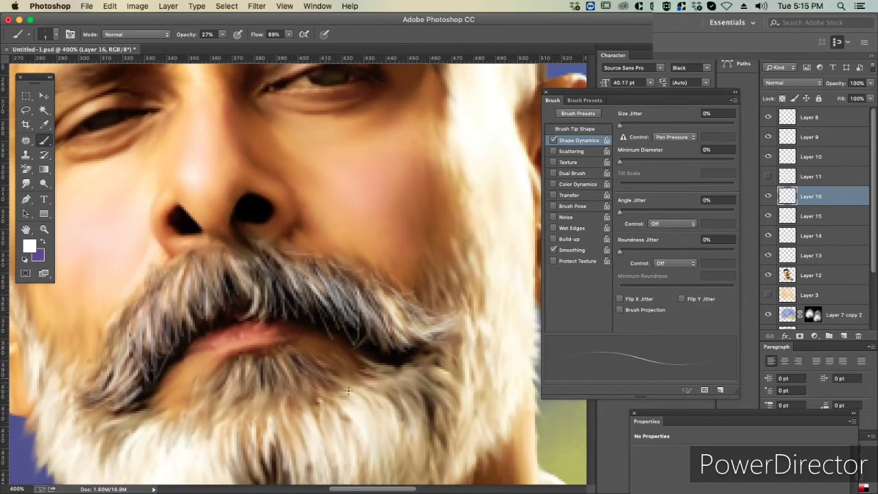
{"action": "mouse_move", "coordinate": [336, 353]}
{"action": "left_mouse_down"}
{"action": "mouse_move", "coordinate": [350, 390]}
{"action": "mouse_move", "coordinate": [206, 411]}
{"action": "left_mouse_up"}
{"action": "left_click_drag", "start_coordinate": [225, 367], "coordinate": [216, 395]}
{"action": "left_click_drag", "start_coordinate": [364, 381], "coordinate": [335, 347]}
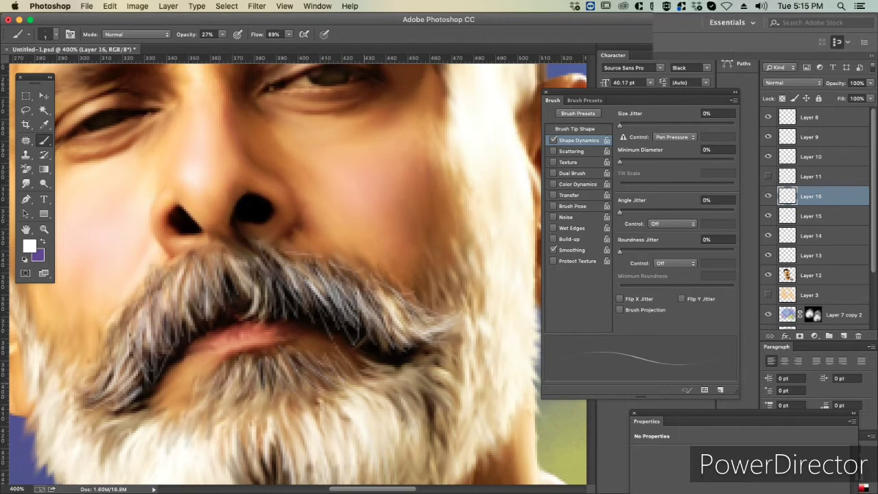
{"action": "scroll", "coordinate": [272, 299], "scroll_direction": "down", "scroll_amount": 4}
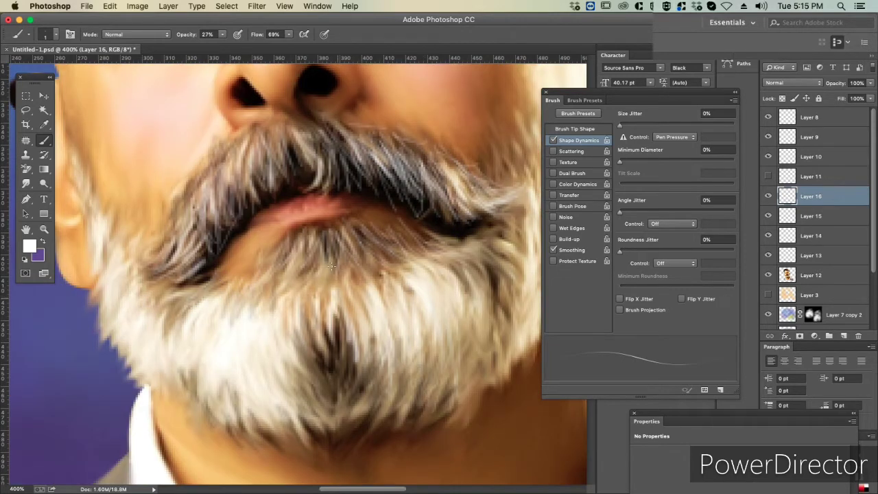
- Paint light strands into the beard under the lip and across its right part
{"action": "mouse_move", "coordinate": [337, 267]}
{"action": "left_mouse_down"}
{"action": "mouse_move", "coordinate": [330, 238]}
{"action": "mouse_move", "coordinate": [310, 238]}
{"action": "mouse_move", "coordinate": [342, 231]}
{"action": "left_mouse_up"}
{"action": "mouse_move", "coordinate": [392, 260]}
{"action": "left_mouse_down"}
{"action": "mouse_move", "coordinate": [383, 237]}
{"action": "mouse_move", "coordinate": [394, 242]}
{"action": "left_mouse_up"}
{"action": "mouse_move", "coordinate": [397, 279]}
{"action": "left_mouse_down"}
{"action": "mouse_move", "coordinate": [388, 254]}
{"action": "mouse_move", "coordinate": [376, 250]}
{"action": "left_mouse_up"}
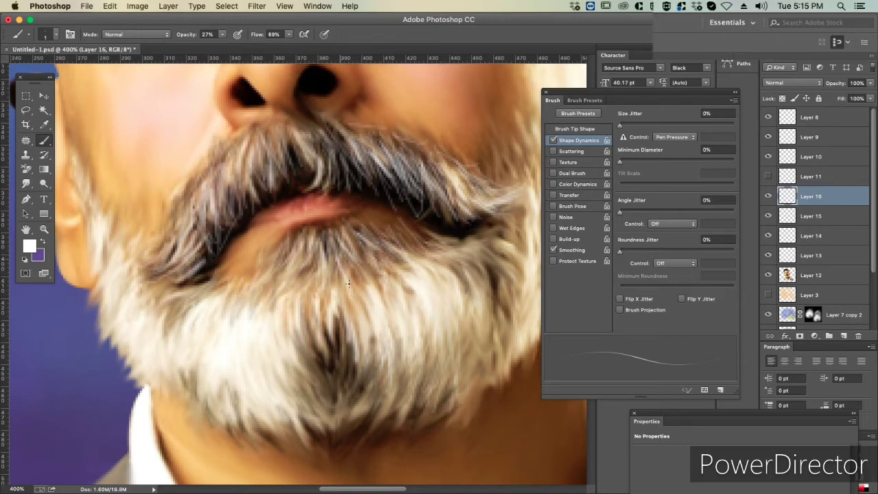
{"action": "mouse_move", "coordinate": [328, 277]}
{"action": "left_mouse_down"}
{"action": "mouse_move", "coordinate": [333, 234]}
{"action": "mouse_move", "coordinate": [428, 226]}
{"action": "left_mouse_up"}
- Add light strands into the beard near the cheek by the ear
{"action": "key", "text": "h"}
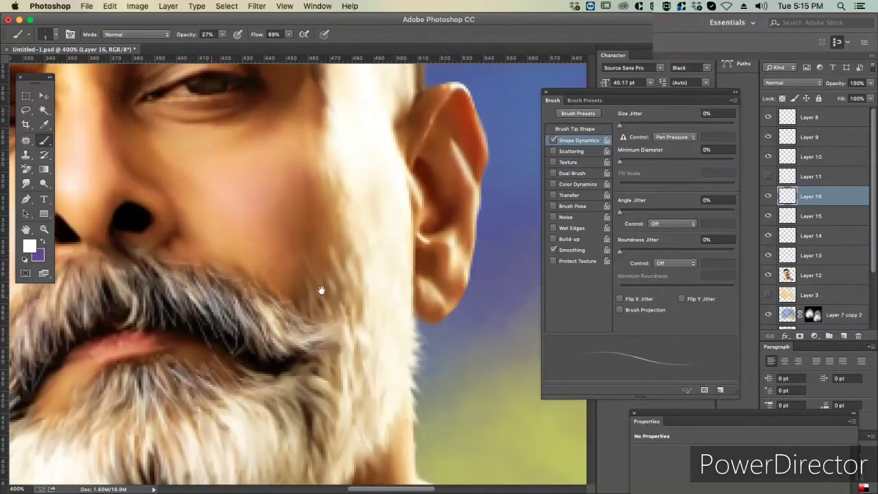
{"action": "left_click_drag", "start_coordinate": [333, 312], "coordinate": [328, 282]}
{"action": "mouse_move", "coordinate": [323, 314]}
{"action": "left_mouse_down"}
{"action": "mouse_move", "coordinate": [314, 279]}
{"action": "mouse_move", "coordinate": [306, 299]}
{"action": "left_mouse_up"}
{"action": "mouse_move", "coordinate": [325, 320]}
{"action": "left_mouse_down"}
{"action": "mouse_move", "coordinate": [333, 281]}
{"action": "mouse_move", "coordinate": [320, 244]}
{"action": "left_mouse_up"}
{"action": "left_click_drag", "start_coordinate": [306, 295], "coordinate": [321, 224]}
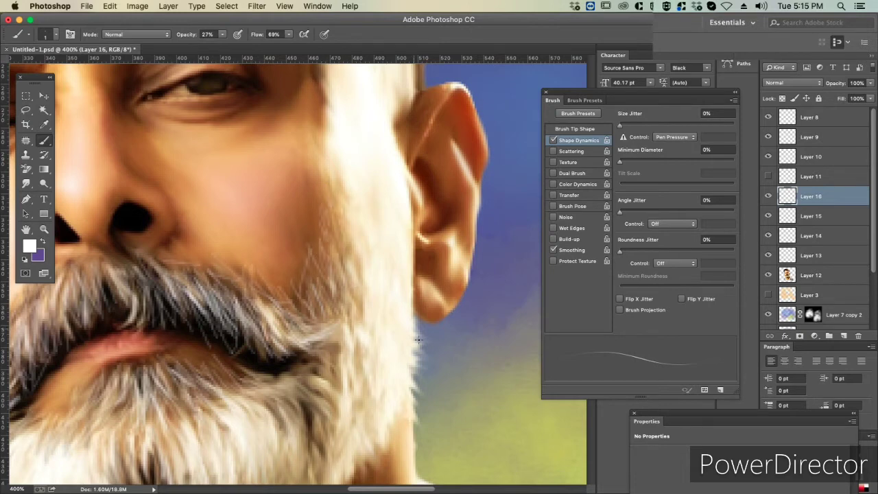
- Paint strands along the lower beard and the chin edge
{"action": "left_click_drag", "start_coordinate": [425, 386], "coordinate": [423, 272]}
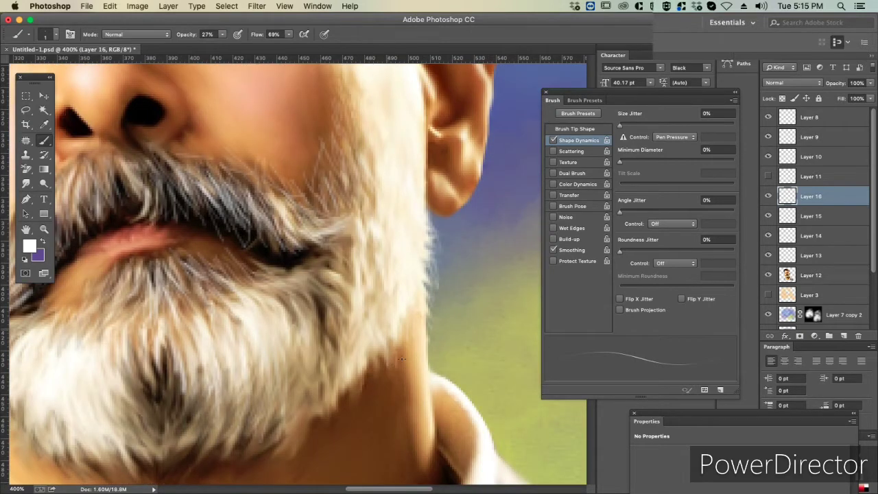
{"action": "mouse_move", "coordinate": [387, 374]}
{"action": "left_mouse_down"}
{"action": "mouse_move", "coordinate": [376, 346]}
{"action": "mouse_move", "coordinate": [366, 347]}
{"action": "left_mouse_up"}
{"action": "mouse_move", "coordinate": [360, 405]}
{"action": "left_mouse_down"}
{"action": "mouse_move", "coordinate": [371, 362]}
{"action": "mouse_move", "coordinate": [331, 376]}
{"action": "mouse_move", "coordinate": [321, 357]}
{"action": "left_mouse_up"}
{"action": "left_click_drag", "start_coordinate": [317, 317], "coordinate": [282, 291]}
{"action": "left_click_drag", "start_coordinate": [316, 347], "coordinate": [333, 287]}
{"action": "left_click_drag", "start_coordinate": [294, 314], "coordinate": [286, 271]}
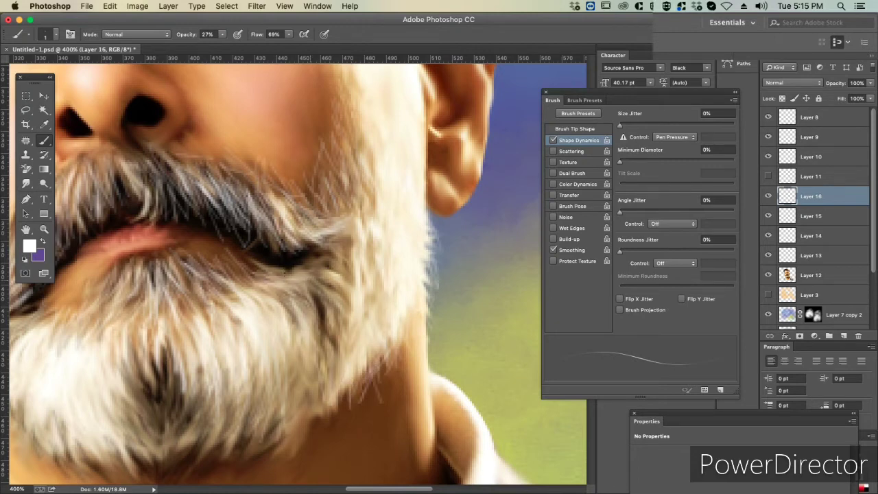
- Cover the dark patch under the mustache with light strands
{"action": "left_click_drag", "start_coordinate": [332, 294], "coordinate": [349, 235]}
{"action": "left_click_drag", "start_coordinate": [295, 262], "coordinate": [343, 223]}
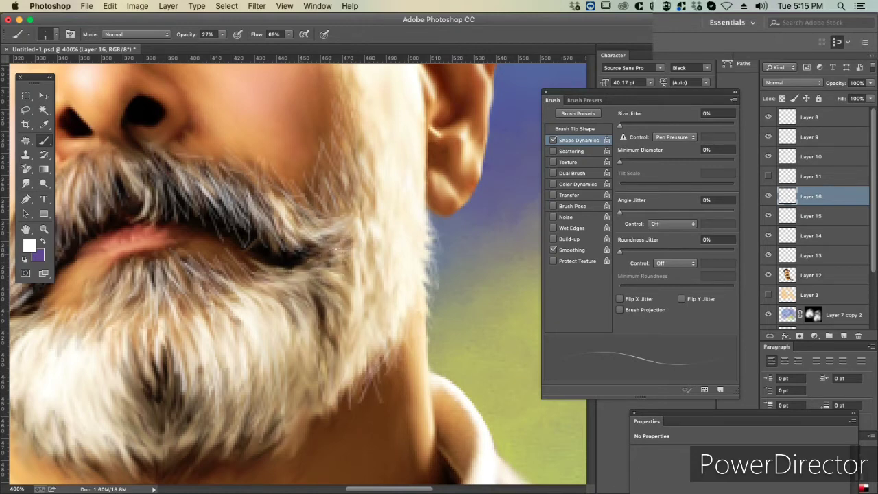
{"action": "scroll", "coordinate": [354, 311], "scroll_direction": "down", "scroll_amount": 2}
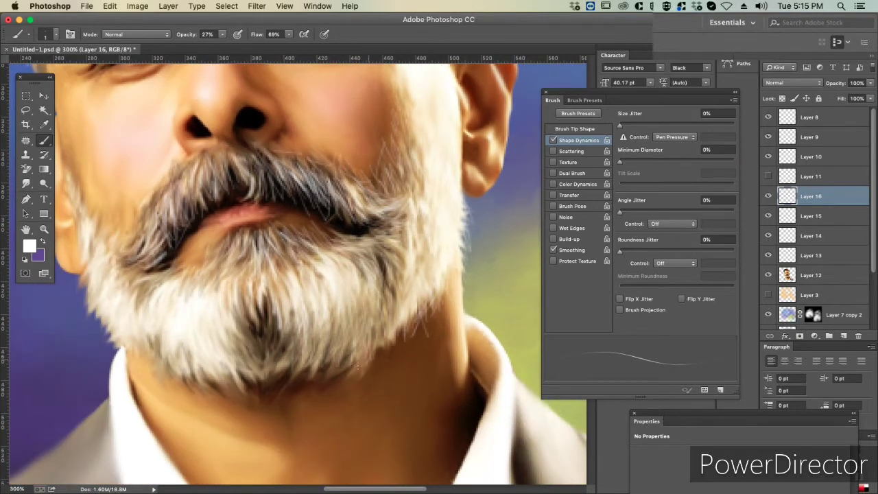
- Zoom in and paint light strands across the lower-right and lower-centre beard
{"action": "left_click_drag", "start_coordinate": [382, 348], "coordinate": [382, 287]}
{"action": "left_click_drag", "start_coordinate": [252, 357], "coordinate": [246, 319]}
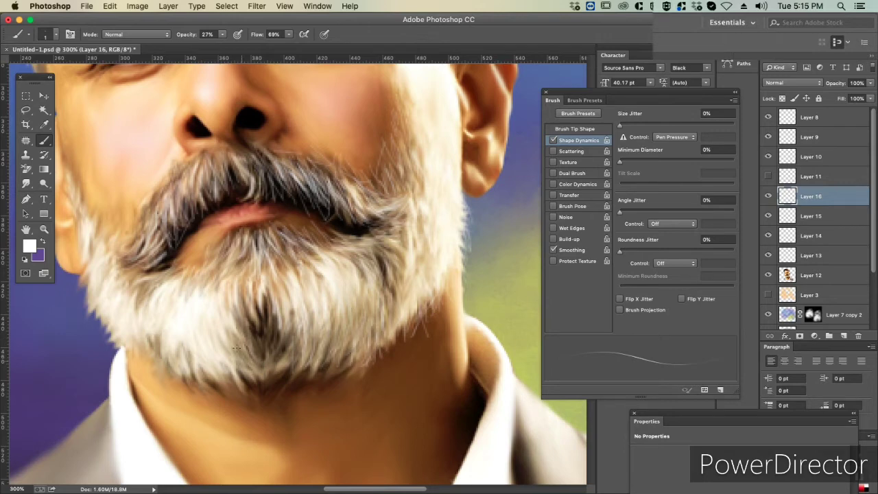
{"action": "left_click_drag", "start_coordinate": [252, 396], "coordinate": [275, 347]}
{"action": "key", "text": "super+plus"}
{"action": "mouse_move", "coordinate": [288, 414]}
{"action": "left_mouse_down"}
{"action": "mouse_move", "coordinate": [297, 350]}
{"action": "mouse_move", "coordinate": [276, 347]}
{"action": "left_mouse_up"}
{"action": "left_click_drag", "start_coordinate": [273, 380], "coordinate": [268, 327]}
{"action": "left_click_drag", "start_coordinate": [255, 355], "coordinate": [244, 311]}
{"action": "mouse_move", "coordinate": [256, 381]}
{"action": "left_mouse_down"}
{"action": "mouse_move", "coordinate": [240, 335]}
{"action": "mouse_move", "coordinate": [231, 332]}
{"action": "left_mouse_up"}
{"action": "mouse_move", "coordinate": [340, 423]}
{"action": "left_mouse_down"}
{"action": "mouse_move", "coordinate": [334, 372]}
{"action": "mouse_move", "coordinate": [302, 387]}
{"action": "left_mouse_up"}
{"action": "left_click_drag", "start_coordinate": [295, 423], "coordinate": [269, 371]}
{"action": "mouse_move", "coordinate": [330, 417]}
{"action": "left_mouse_down"}
{"action": "mouse_move", "coordinate": [302, 387]}
{"action": "mouse_move", "coordinate": [322, 364]}
{"action": "mouse_move", "coordinate": [274, 334]}
{"action": "left_mouse_up"}
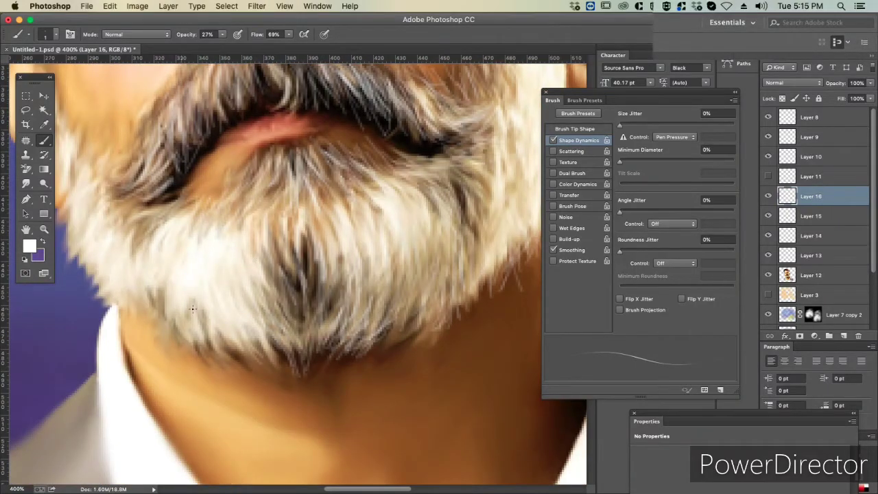
- Add more light strands along the lower beard and its edge
{"action": "left_click_drag", "start_coordinate": [248, 364], "coordinate": [232, 338]}
{"action": "left_click_drag", "start_coordinate": [272, 376], "coordinate": [262, 339]}
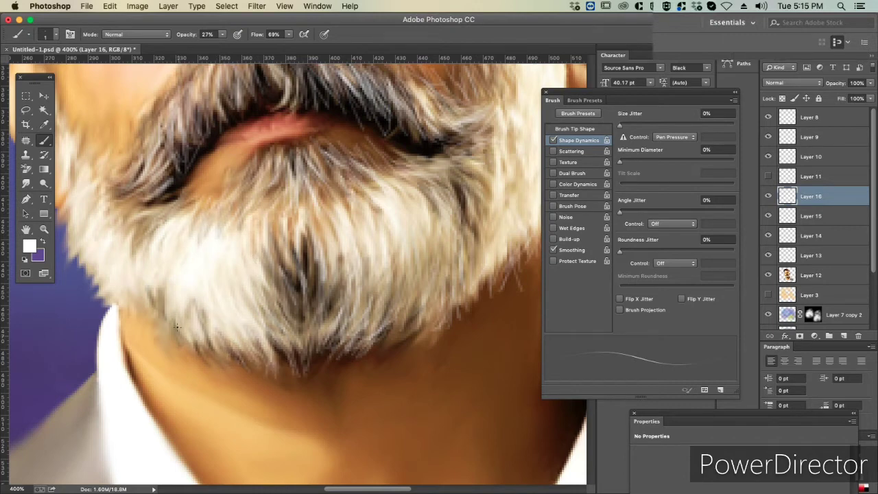
{"action": "left_click_drag", "start_coordinate": [194, 367], "coordinate": [206, 338]}
{"action": "left_click_drag", "start_coordinate": [240, 381], "coordinate": [229, 343]}
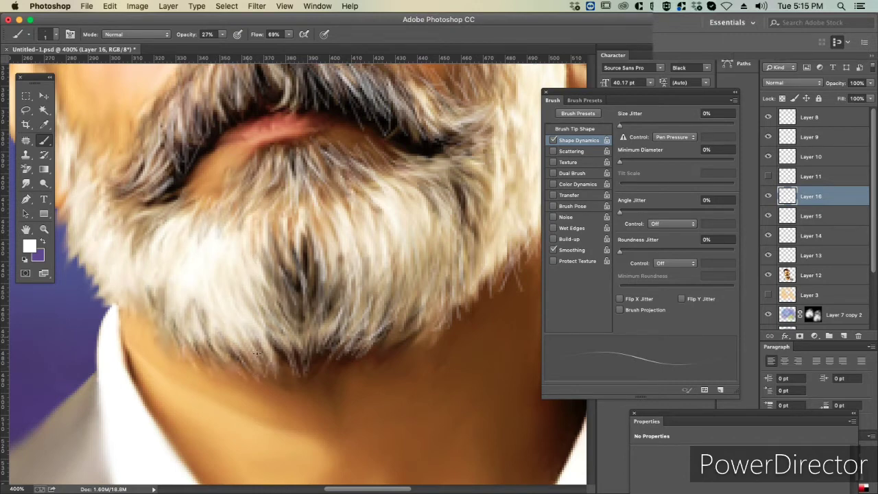
{"action": "mouse_move", "coordinate": [274, 376]}
{"action": "left_mouse_down"}
{"action": "mouse_move", "coordinate": [247, 347]}
{"action": "mouse_move", "coordinate": [273, 344]}
{"action": "left_mouse_up"}
{"action": "left_click_drag", "start_coordinate": [405, 358], "coordinate": [390, 309]}
{"action": "mouse_move", "coordinate": [339, 372]}
{"action": "left_mouse_down"}
{"action": "mouse_move", "coordinate": [323, 325]}
{"action": "mouse_move", "coordinate": [295, 309]}
{"action": "left_mouse_up"}
{"action": "left_click_drag", "start_coordinate": [144, 269], "coordinate": [295, 303]}
- Add light strands to the beard by the mouth corner and into the mustache
{"action": "left_click_drag", "start_coordinate": [322, 230], "coordinate": [281, 186]}
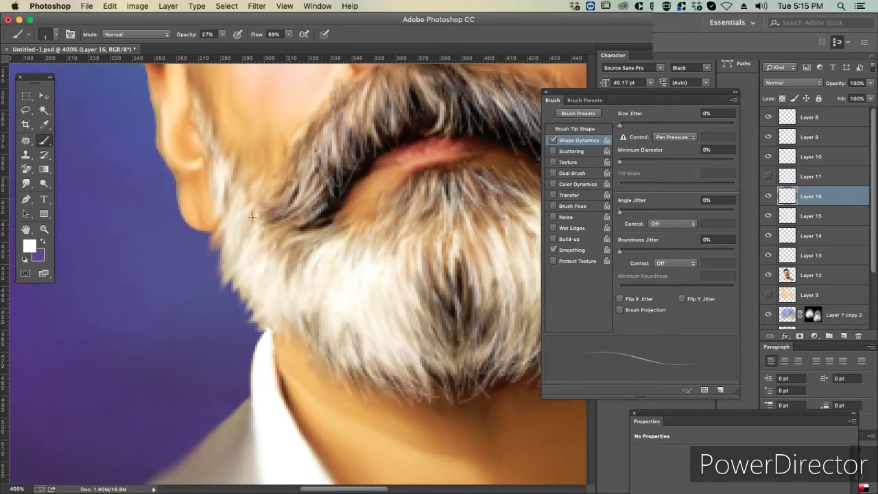
{"action": "left_click_drag", "start_coordinate": [295, 223], "coordinate": [274, 175]}
{"action": "mouse_move", "coordinate": [323, 233]}
{"action": "left_mouse_down"}
{"action": "mouse_move", "coordinate": [288, 199]}
{"action": "mouse_move", "coordinate": [282, 247]}
{"action": "left_mouse_up"}
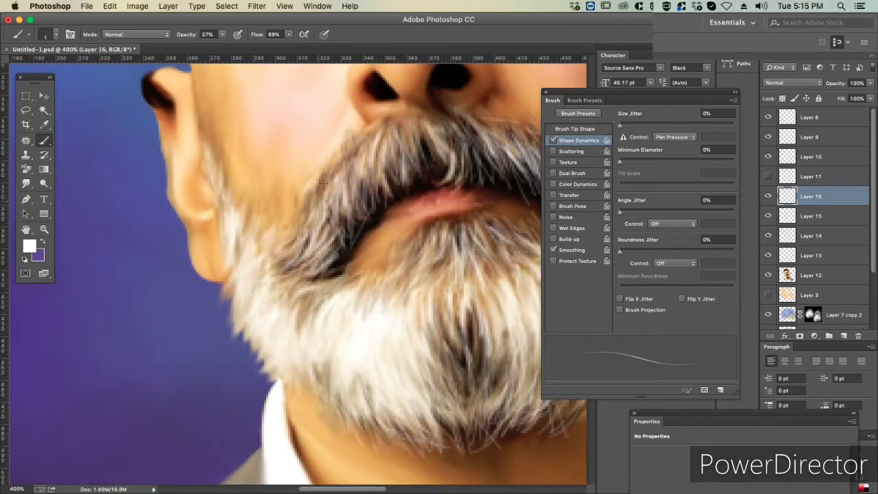
{"action": "mouse_move", "coordinate": [323, 182]}
{"action": "left_mouse_down"}
{"action": "mouse_move", "coordinate": [288, 251]}
{"action": "mouse_move", "coordinate": [271, 219]}
{"action": "mouse_move", "coordinate": [277, 248]}
{"action": "left_mouse_up"}
- Paint light strands along the beard's left edge up toward the left cheek
{"action": "left_click_drag", "start_coordinate": [269, 165], "coordinate": [255, 208]}
{"action": "left_click_drag", "start_coordinate": [262, 171], "coordinate": [244, 194]}
{"action": "left_click_drag", "start_coordinate": [257, 90], "coordinate": [297, 245]}
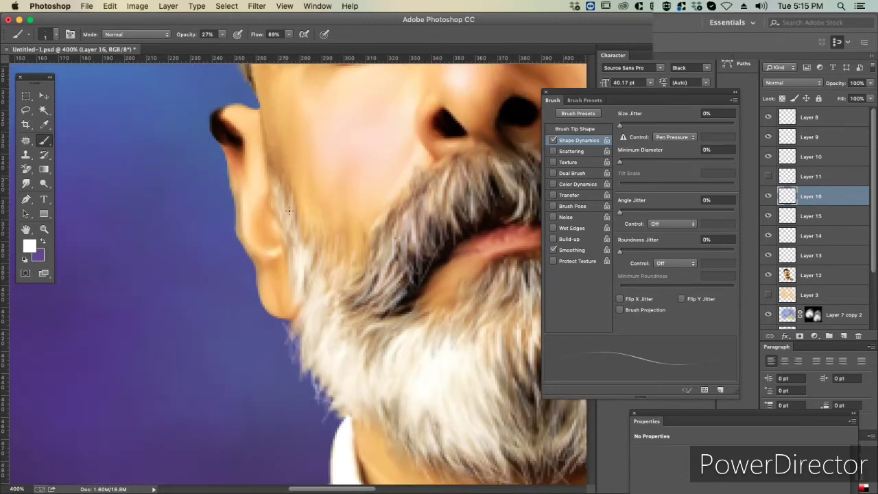
{"action": "left_click_drag", "start_coordinate": [289, 210], "coordinate": [273, 146]}
{"action": "left_click_drag", "start_coordinate": [281, 195], "coordinate": [268, 133]}
- Zoom out onto the forehead and paint light strands into the forehead hair
{"action": "scroll", "coordinate": [291, 276], "scroll_direction": "up", "scroll_amount": 5}
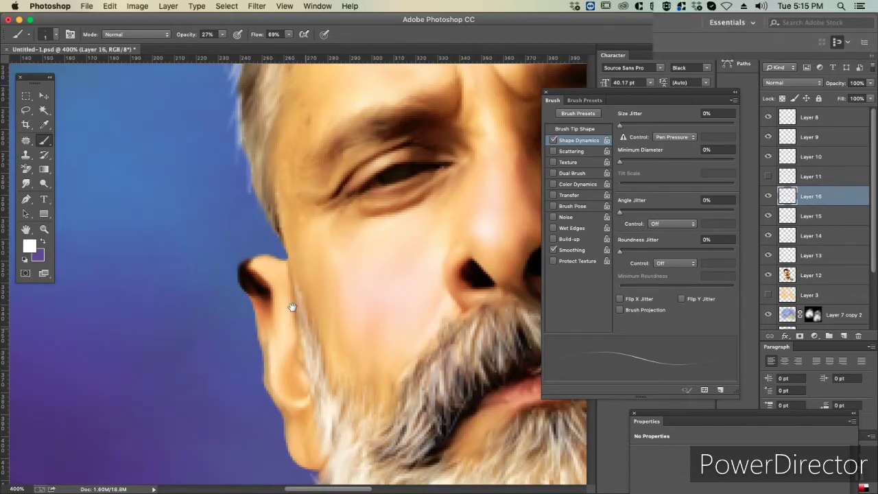
{"action": "scroll", "coordinate": [291, 308], "scroll_direction": "up", "scroll_amount": 3}
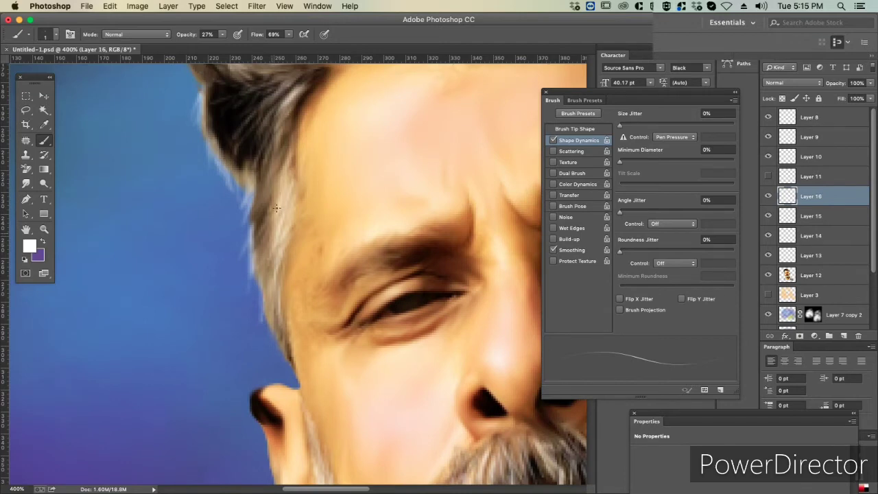
{"action": "key", "text": "super+minus"}
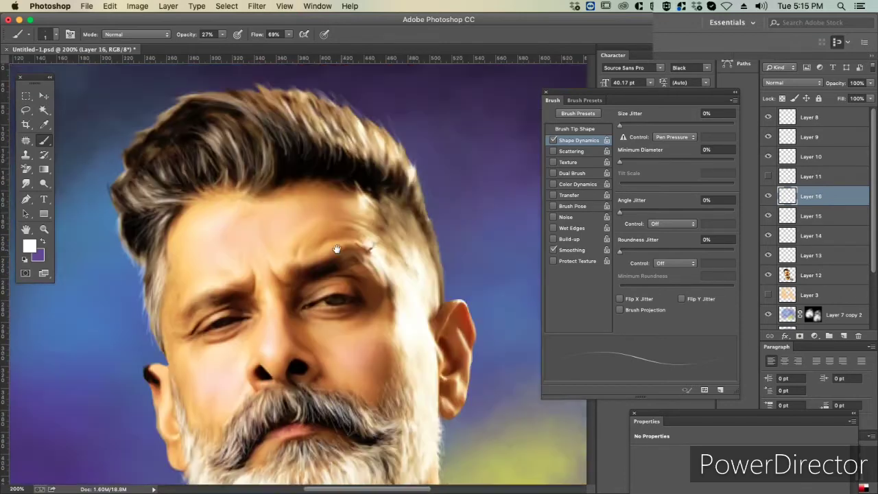
{"action": "mouse_move", "coordinate": [277, 210]}
{"action": "left_mouse_down"}
{"action": "mouse_move", "coordinate": [368, 228]}
{"action": "mouse_move", "coordinate": [362, 269]}
{"action": "mouse_move", "coordinate": [347, 274]}
{"action": "left_mouse_up"}
{"action": "left_click_drag", "start_coordinate": [388, 245], "coordinate": [382, 310]}
{"action": "left_click_drag", "start_coordinate": [357, 243], "coordinate": [343, 275]}
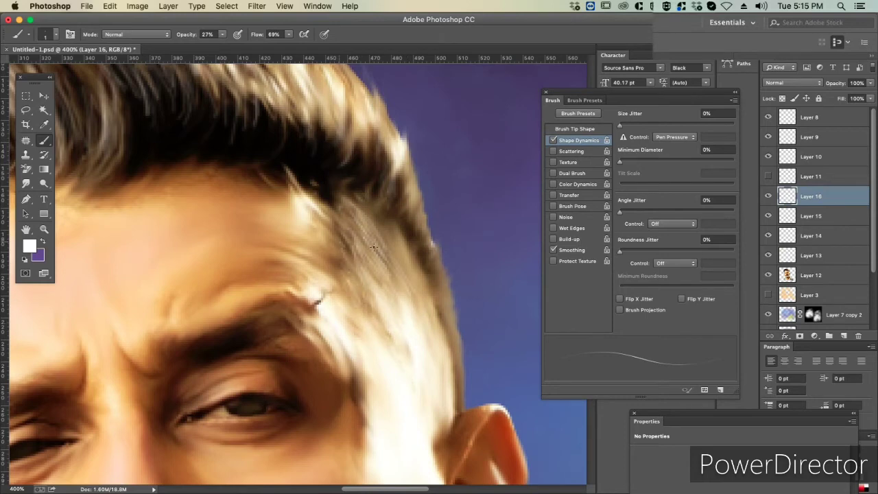
{"action": "left_click_drag", "start_coordinate": [391, 228], "coordinate": [378, 261]}
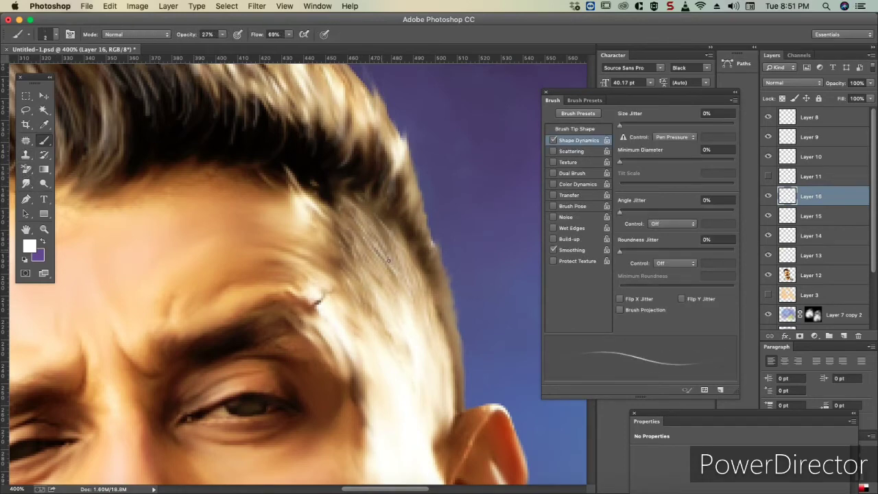
- Add faint strands to the forehead hair and along its right and dark edges
{"action": "mouse_move", "coordinate": [372, 225]}
{"action": "left_mouse_down"}
{"action": "mouse_move", "coordinate": [371, 269]}
{"action": "mouse_move", "coordinate": [361, 272]}
{"action": "mouse_move", "coordinate": [385, 261]}
{"action": "left_mouse_up"}
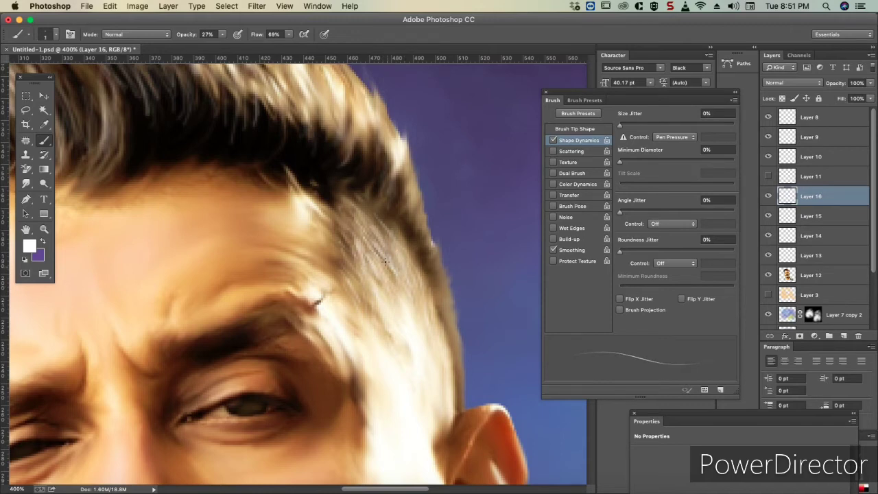
{"action": "left_click_drag", "start_coordinate": [410, 225], "coordinate": [396, 272]}
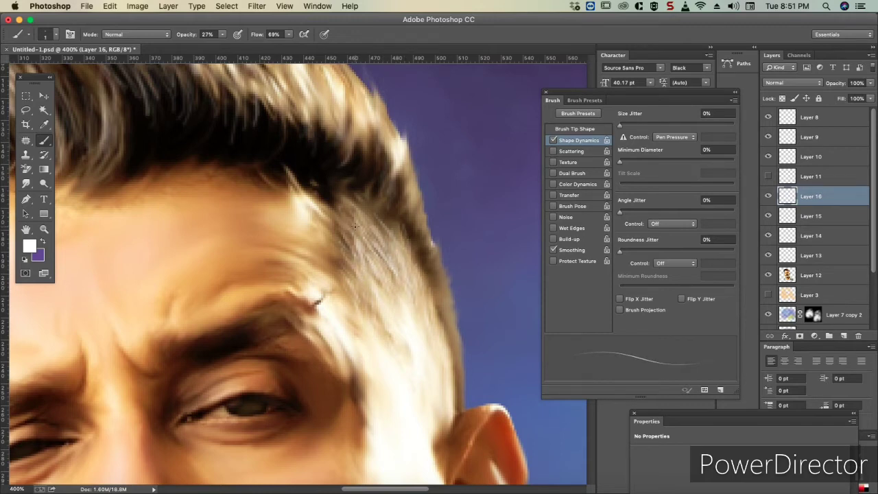
{"action": "left_click_drag", "start_coordinate": [355, 226], "coordinate": [369, 250]}
{"action": "left_click_drag", "start_coordinate": [445, 300], "coordinate": [413, 236]}
{"action": "mouse_move", "coordinate": [354, 184]}
{"action": "left_mouse_down"}
{"action": "mouse_move", "coordinate": [388, 159]}
{"action": "mouse_move", "coordinate": [364, 180]}
{"action": "left_mouse_up"}
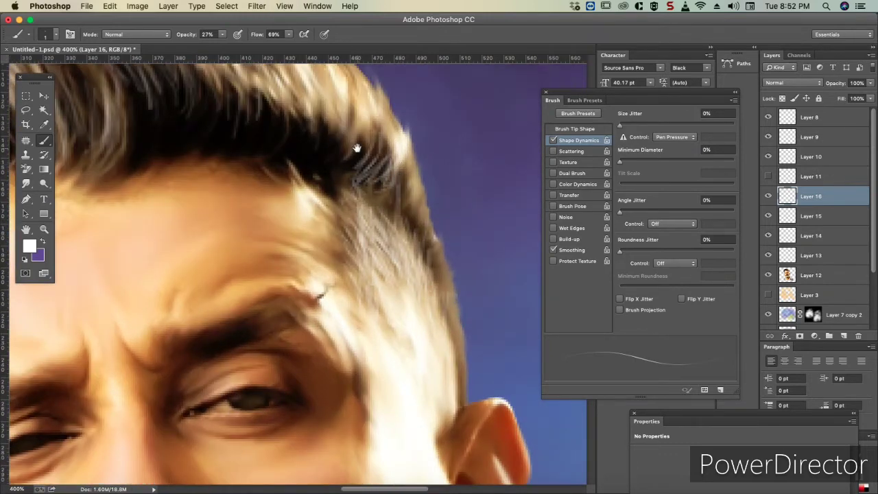
- Paint light strands near the top of the hair and across it
{"action": "scroll", "coordinate": [369, 217], "scroll_direction": "up", "scroll_amount": 5}
{"action": "left_click_drag", "start_coordinate": [331, 217], "coordinate": [288, 158]}
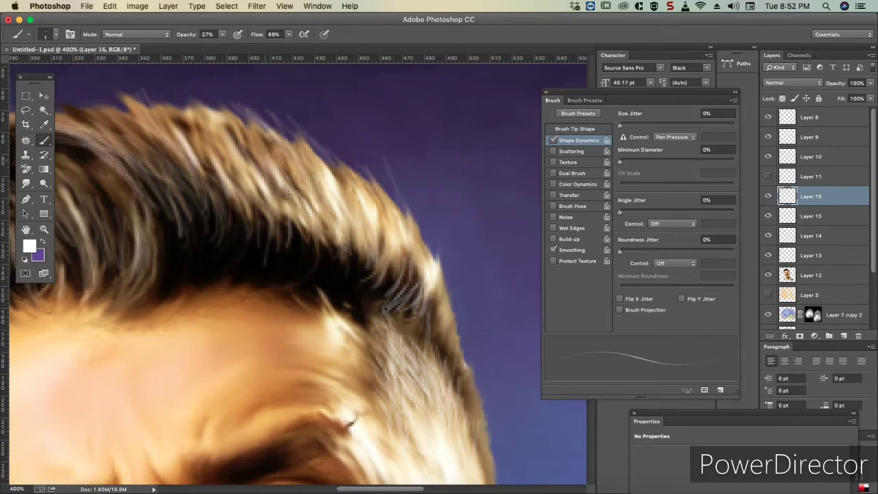
{"action": "left_click_drag", "start_coordinate": [281, 199], "coordinate": [251, 147]}
{"action": "scroll", "coordinate": [213, 171], "scroll_direction": "left", "scroll_amount": 5}
{"action": "mouse_move", "coordinate": [322, 213]}
{"action": "left_mouse_down"}
{"action": "mouse_move", "coordinate": [268, 156]}
{"action": "mouse_move", "coordinate": [302, 184]}
{"action": "left_mouse_up"}
{"action": "left_click_drag", "start_coordinate": [297, 224], "coordinate": [209, 155]}
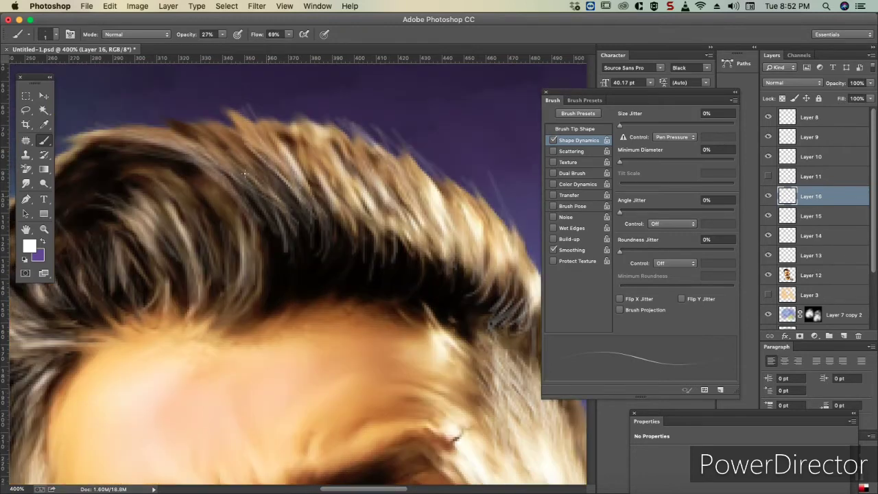
{"action": "left_click_drag", "start_coordinate": [274, 201], "coordinate": [193, 132]}
{"action": "left_click_drag", "start_coordinate": [333, 240], "coordinate": [240, 151]}
{"action": "left_click_drag", "start_coordinate": [357, 232], "coordinate": [338, 179]}
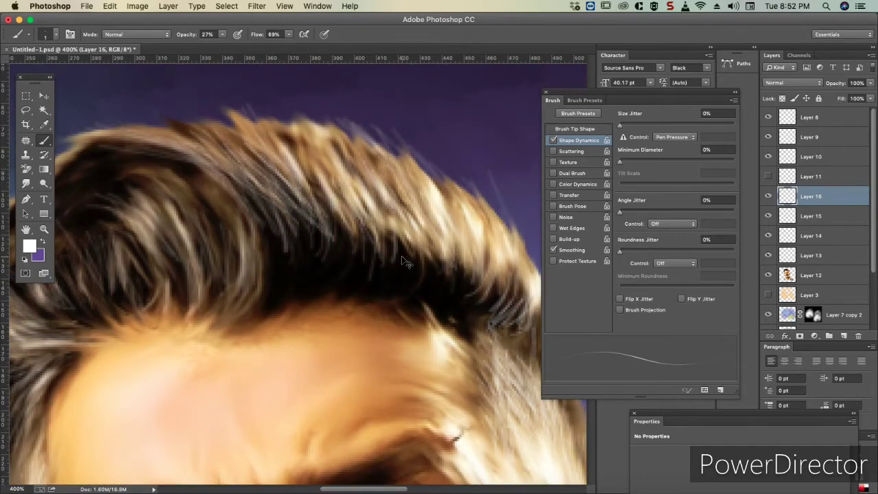
{"action": "left_click_drag", "start_coordinate": [399, 167], "coordinate": [295, 206]}
- Stroke more light strands across the upper hair
{"action": "mouse_move", "coordinate": [358, 248]}
{"action": "left_mouse_down"}
{"action": "mouse_move", "coordinate": [358, 161]}
{"action": "mouse_move", "coordinate": [316, 100]}
{"action": "mouse_move", "coordinate": [243, 86]}
{"action": "left_mouse_up"}
{"action": "left_click_drag", "start_coordinate": [420, 164], "coordinate": [347, 105]}
{"action": "left_click_drag", "start_coordinate": [419, 190], "coordinate": [364, 114]}
{"action": "mouse_move", "coordinate": [385, 252]}
{"action": "left_mouse_down"}
{"action": "mouse_move", "coordinate": [378, 177]}
{"action": "mouse_move", "coordinate": [355, 169]}
{"action": "left_mouse_up"}
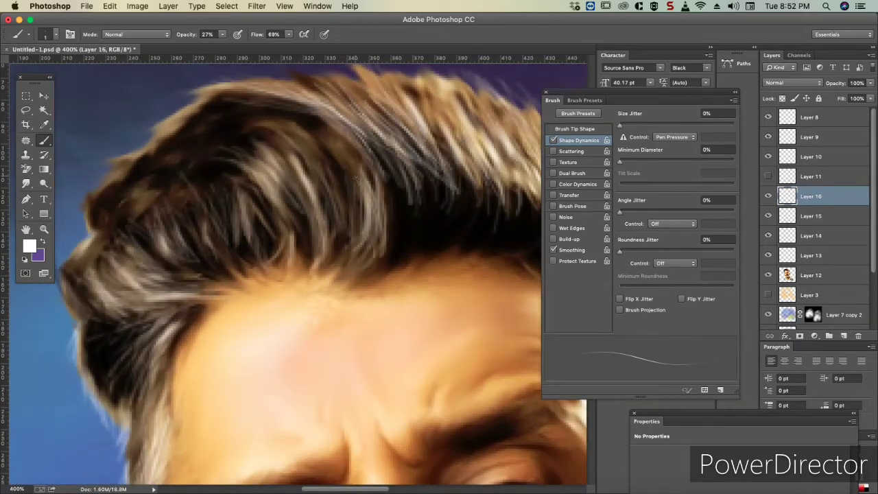
{"action": "mouse_move", "coordinate": [327, 229]}
{"action": "left_mouse_down"}
{"action": "mouse_move", "coordinate": [285, 157]}
{"action": "mouse_move", "coordinate": [249, 140]}
{"action": "left_mouse_up"}
{"action": "left_click_drag", "start_coordinate": [302, 206], "coordinate": [267, 169]}
{"action": "left_click_drag", "start_coordinate": [292, 225], "coordinate": [258, 165]}
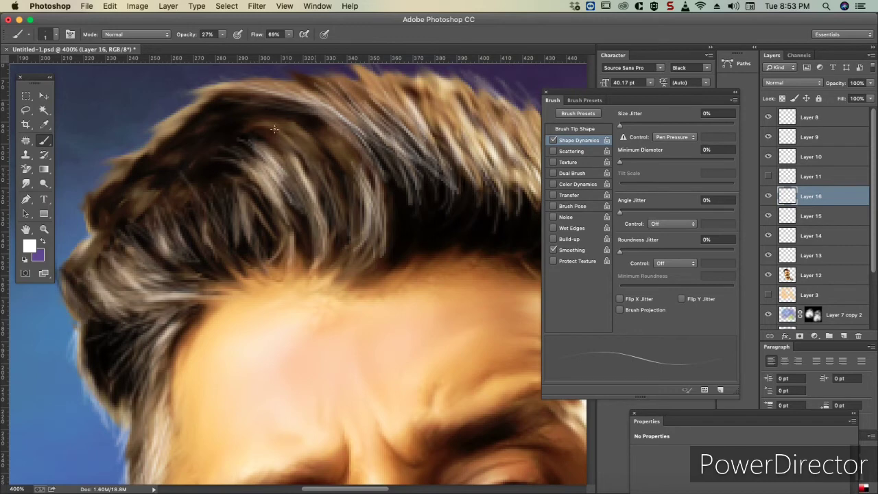
{"action": "left_click_drag", "start_coordinate": [340, 221], "coordinate": [310, 130]}
{"action": "left_click_drag", "start_coordinate": [356, 177], "coordinate": [269, 92]}
{"action": "left_click_drag", "start_coordinate": [319, 117], "coordinate": [206, 92]}
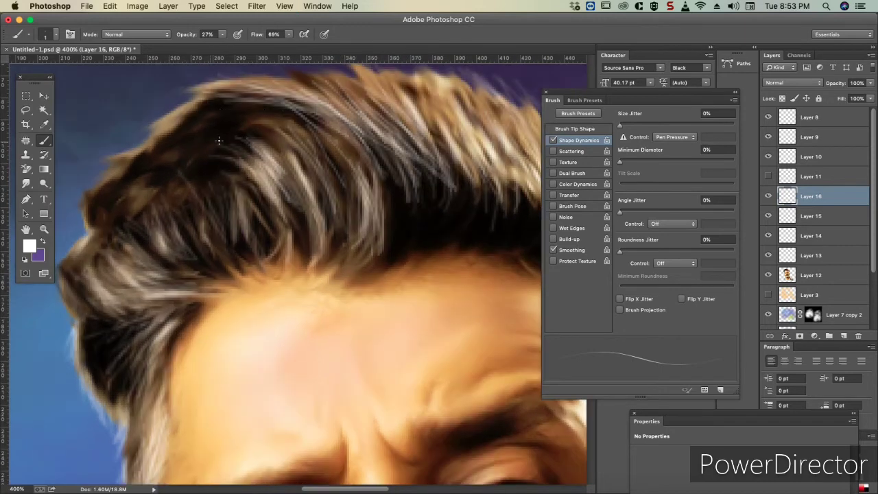
- Paint light strands down the left side of the hair and zoom out
{"action": "left_click_drag", "start_coordinate": [229, 254], "coordinate": [192, 199]}
{"action": "left_click_drag", "start_coordinate": [239, 260], "coordinate": [206, 203]}
{"action": "left_click_drag", "start_coordinate": [179, 301], "coordinate": [128, 280]}
{"action": "left_click_drag", "start_coordinate": [196, 283], "coordinate": [81, 242]}
{"action": "key", "text": "ctrl+minus"}
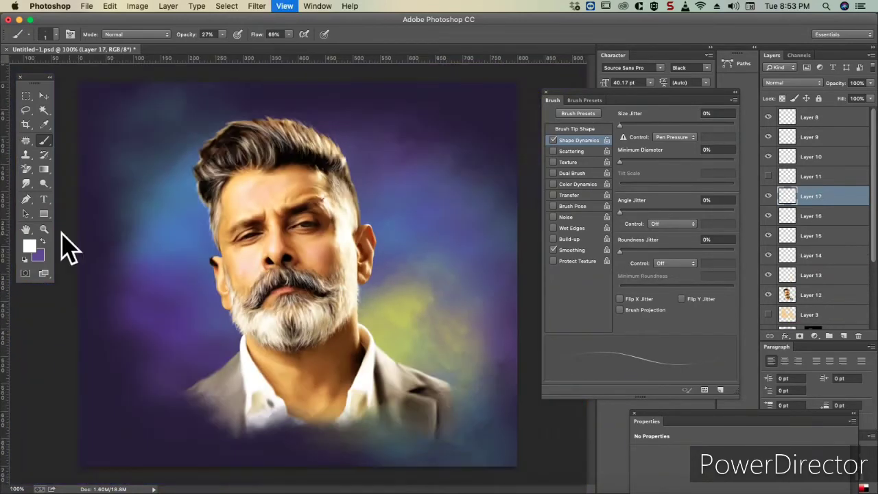
{"action": "left_click", "coordinate": [28, 245]}
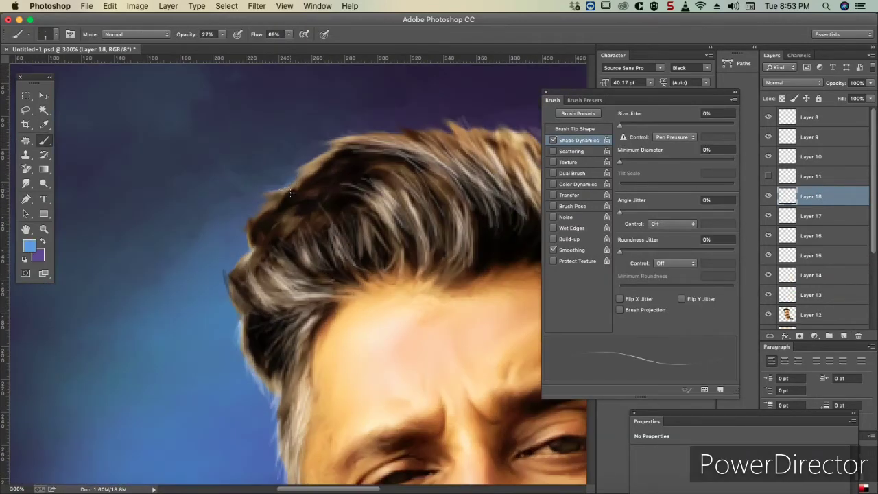
- Move the new layer to the bottom of the stack and set brush opacity to 55%
{"action": "key", "text": "ctrl+shift+bracketleft"}
{"action": "key", "text": "ctrl+plus"}
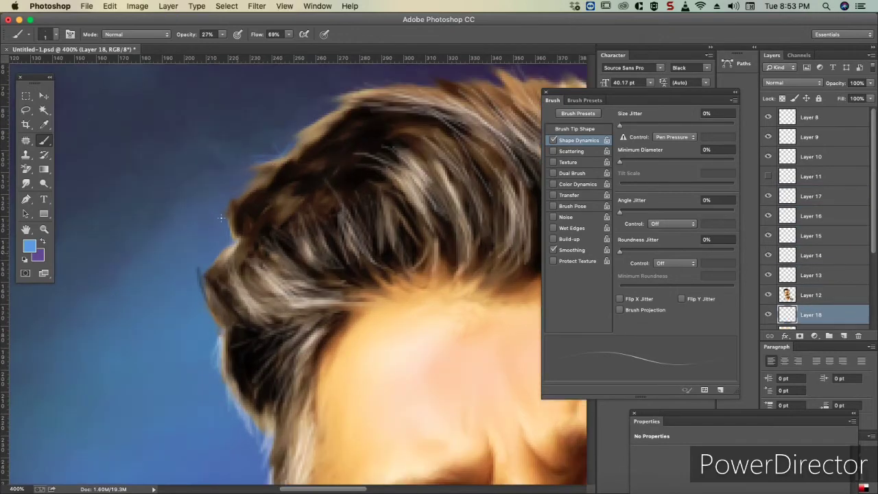
{"action": "left_click", "coordinate": [222, 35]}
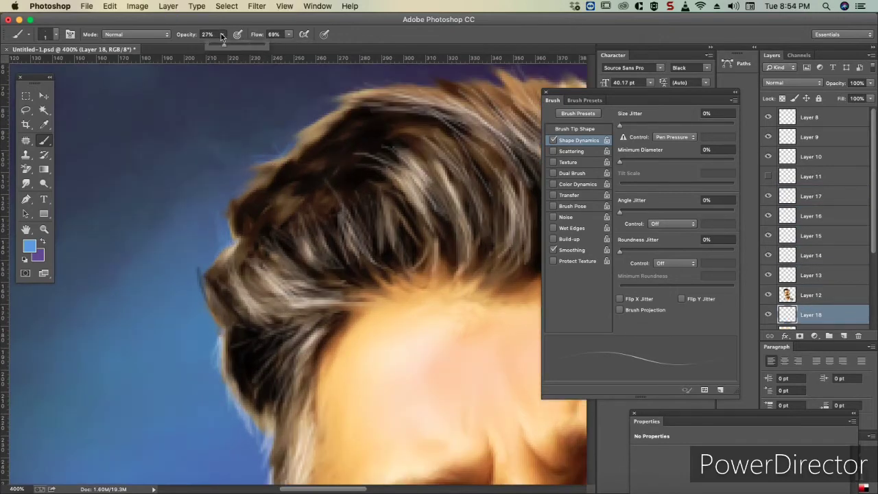
{"action": "key", "text": "5"}
{"action": "key", "text": "5"}
{"action": "scroll", "coordinate": [239, 265], "scroll_direction": "down", "scroll_amount": 3}
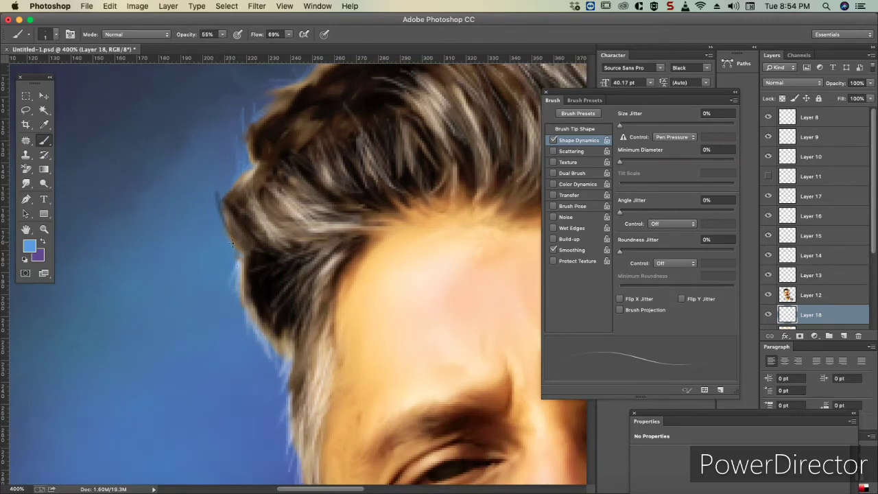
{"action": "key", "text": "ctrl+0"}
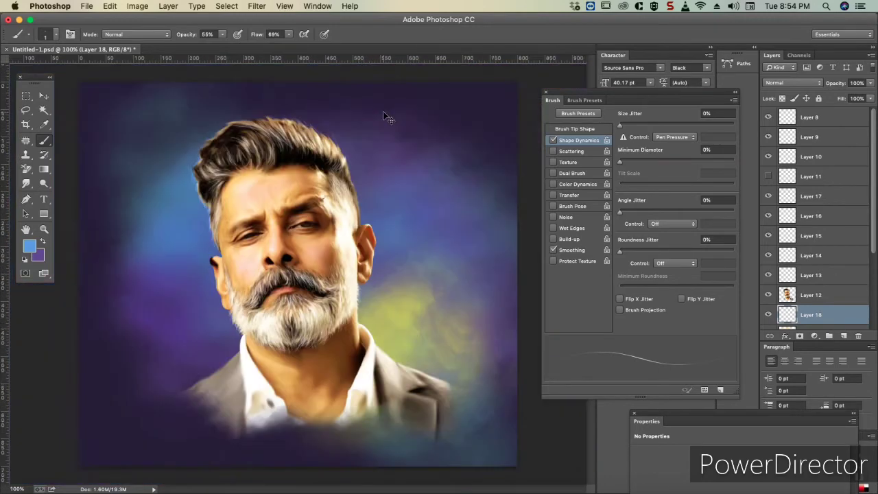
{"action": "key", "text": "ctrl+plus"}
{"action": "key", "text": "ctrl+plus"}
{"action": "key", "text": "ctrl+plus"}
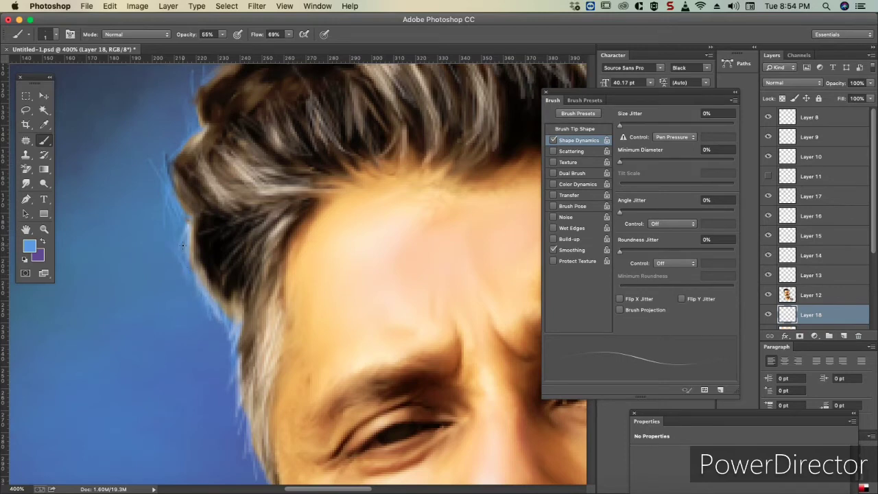
{"action": "key", "text": "ctrl+z"}
- Paint thin light-blue strands along the hair edge and top of the hair
{"action": "key", "text": "ctrl+minus"}
{"action": "key", "text": "ctrl+plus"}
{"action": "left_click_drag", "start_coordinate": [263, 261], "coordinate": [302, 241]}
{"action": "mouse_move", "coordinate": [249, 277]}
{"action": "left_mouse_down"}
{"action": "mouse_move", "coordinate": [309, 238]}
{"action": "mouse_move", "coordinate": [394, 209]}
{"action": "left_mouse_up"}
{"action": "mouse_move", "coordinate": [321, 219]}
{"action": "left_mouse_down"}
{"action": "mouse_move", "coordinate": [404, 205]}
{"action": "mouse_move", "coordinate": [470, 206]}
{"action": "left_mouse_up"}
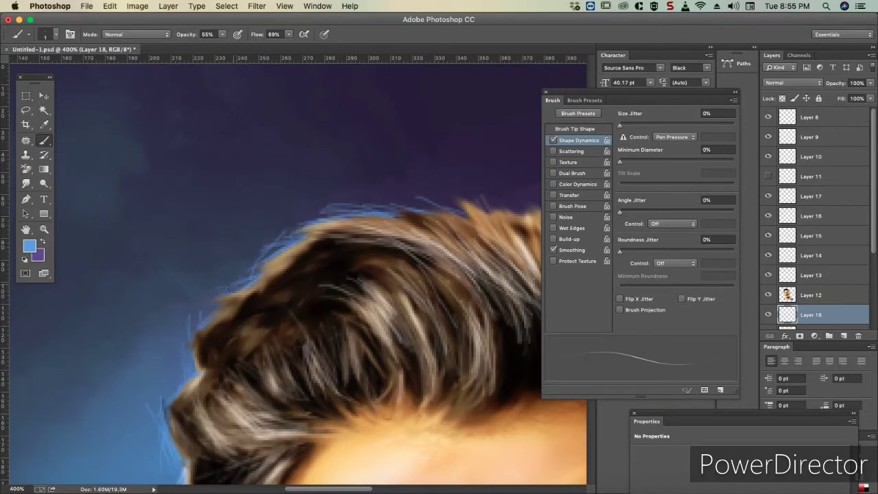
{"action": "scroll", "coordinate": [193, 194], "scroll_direction": "down", "scroll_amount": 5}
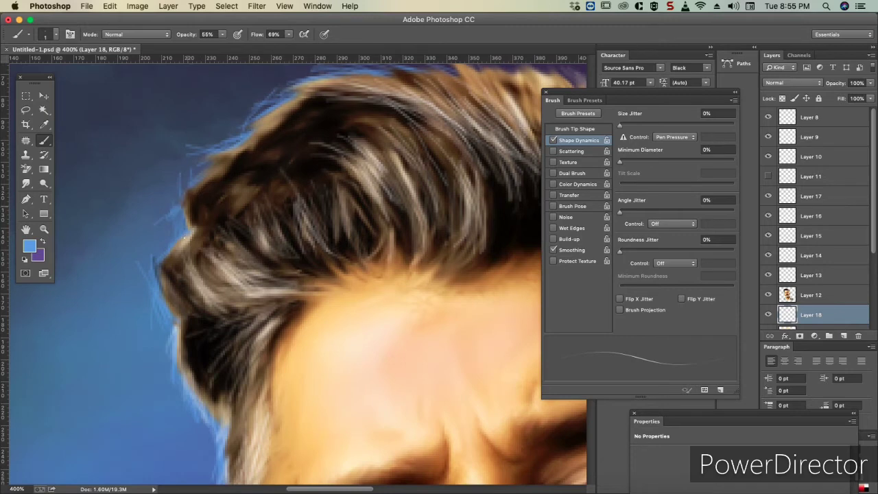
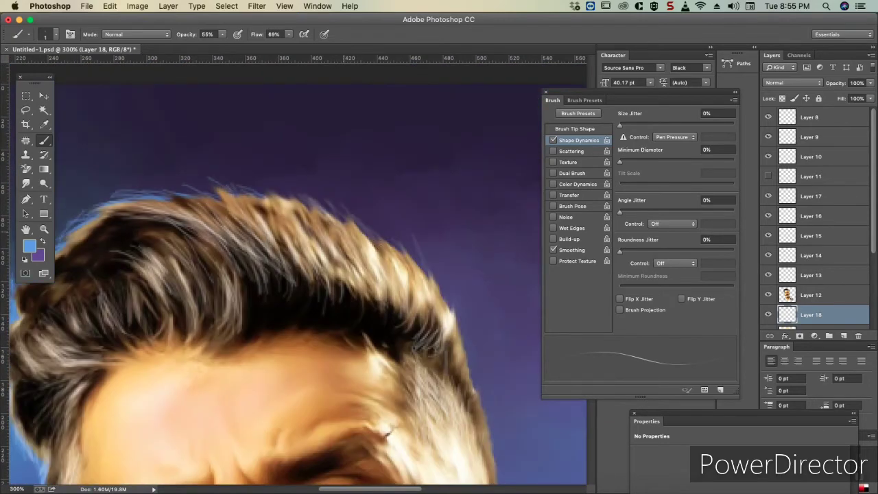
- Brush light hair strands across the top edge of the hair on Layer 18
{"action": "left_click_drag", "start_coordinate": [302, 199], "coordinate": [194, 183]}
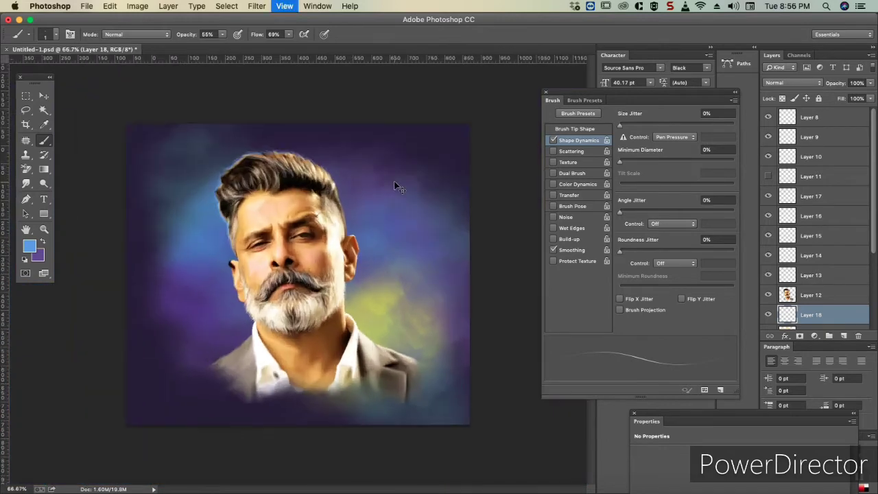
- Duplicate Layer 18 and apply a 2.2-pixel Gaussian Blur to the copy
{"action": "key", "text": "super+j"}
{"action": "left_click", "coordinate": [793, 82]}
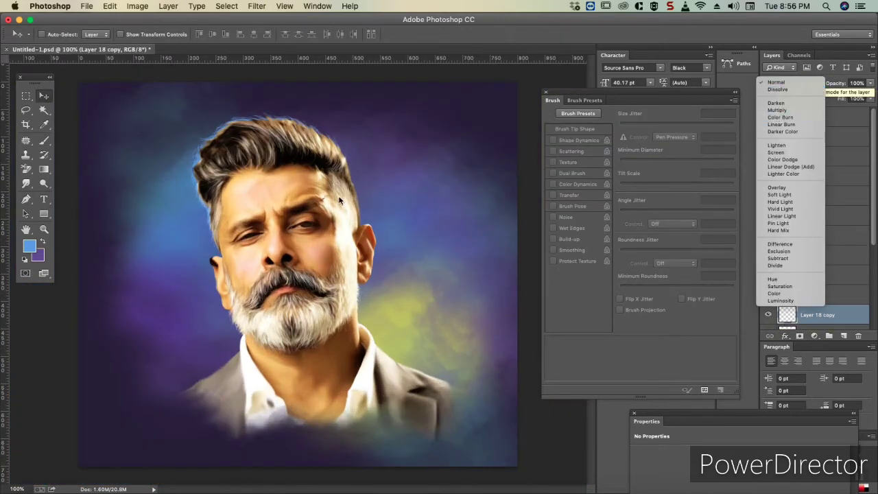
{"action": "key", "text": "Escape"}
{"action": "left_click", "coordinate": [258, 7]}
{"action": "left_click", "coordinate": [419, 222]}
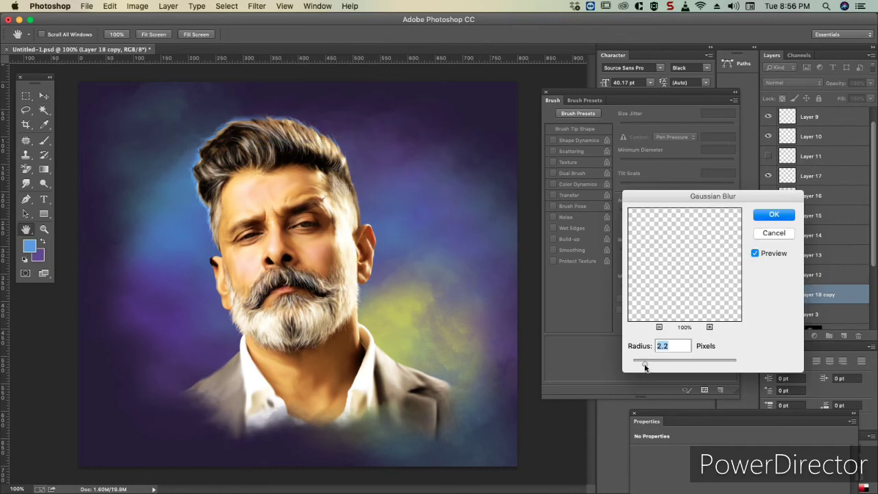
{"action": "left_click", "coordinate": [774, 214]}
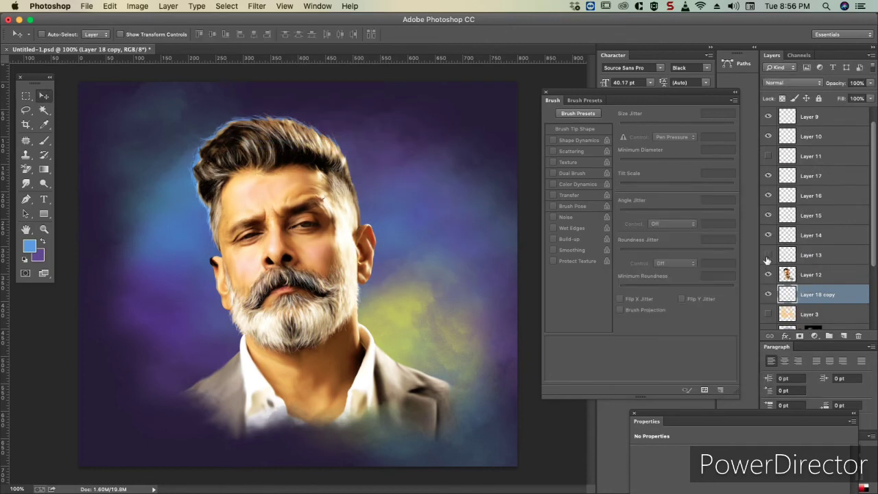
- Group Layers 13–16 into Group 1 and keep a single Group 1 copy
{"action": "left_click", "coordinate": [811, 254]}
{"action": "left_click", "coordinate": [811, 235], "text": "shift"}
{"action": "left_click", "coordinate": [775, 215], "text": "shift"}
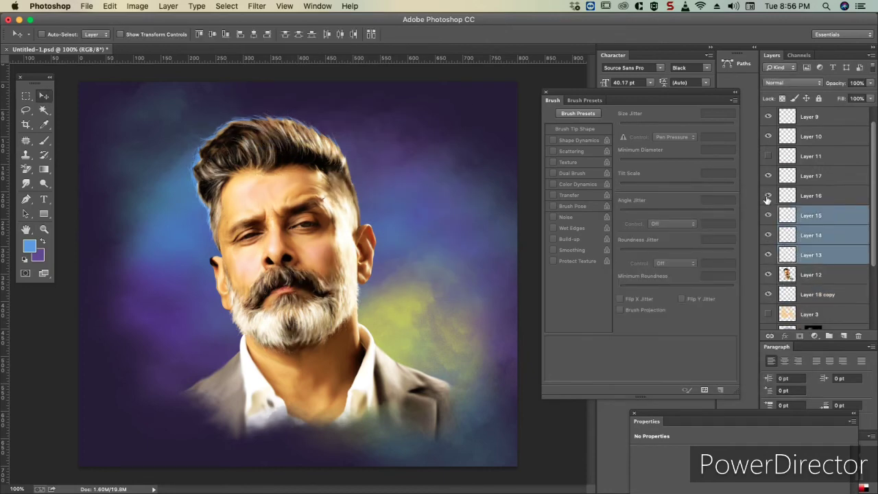
{"action": "left_click", "coordinate": [776, 195], "text": "shift"}
{"action": "key", "text": "super+g"}
{"action": "key", "text": "super+j"}
{"action": "key", "text": "super+j"}
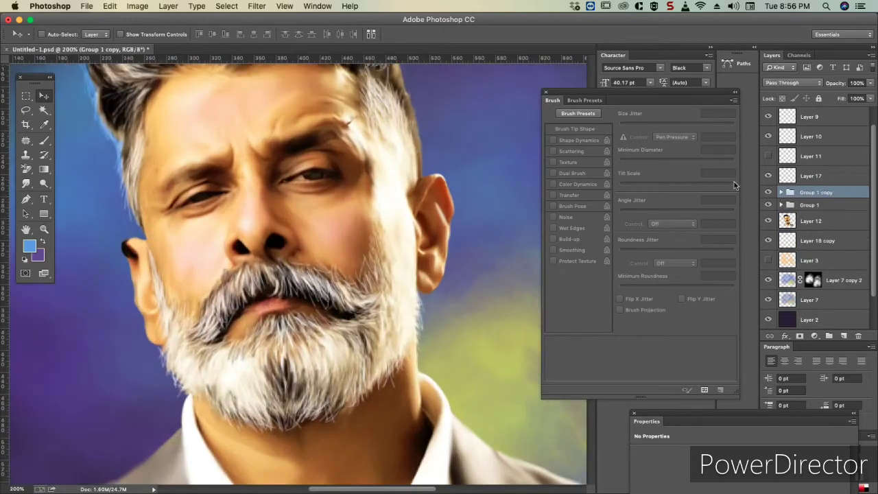
{"action": "key", "text": "super+minus"}
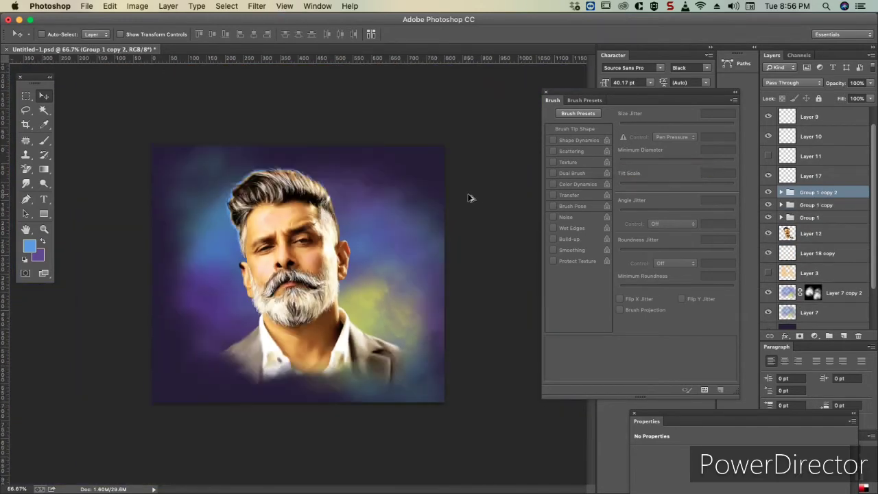
{"action": "key", "text": "BackSpace"}
{"action": "left_click", "coordinate": [768, 192]}
- Zoom in close on the face and set up a smaller Smudge brush
{"action": "scroll", "coordinate": [334, 201], "scroll_direction": "up", "scroll_amount": 5}
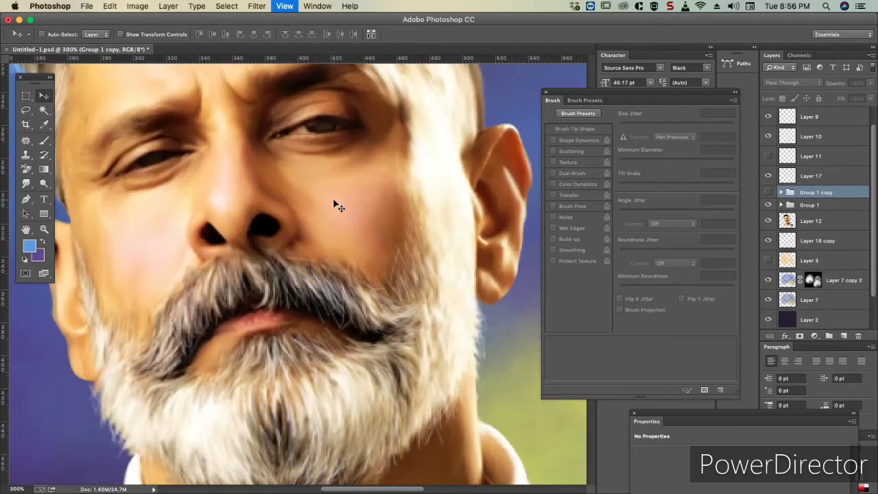
{"action": "key", "text": "alt+period"}
{"action": "key", "text": "r"}
{"action": "key", "text": "bracketleft"}
{"action": "key", "text": "bracketleft"}
{"action": "key", "text": "bracketleft"}
- Expand Group 1 and select Layer 18 inside it
{"action": "left_click", "coordinate": [263, 320], "text": "super"}
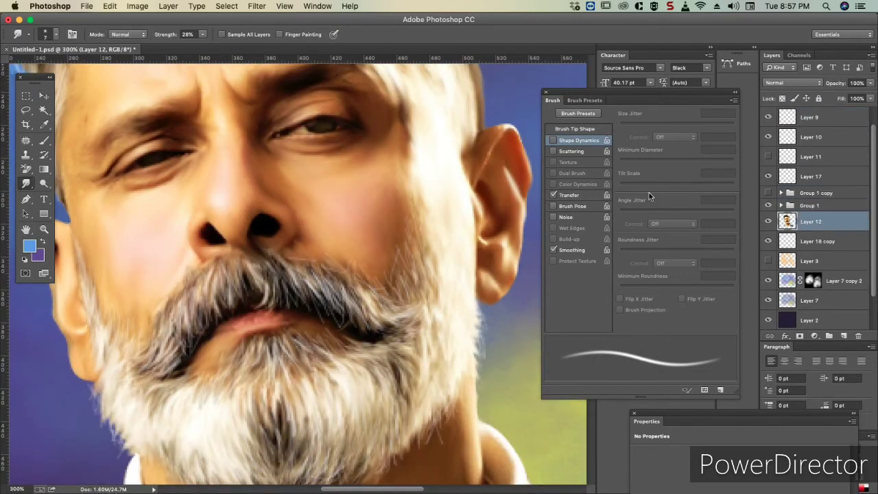
{"action": "key", "text": "super+plus"}
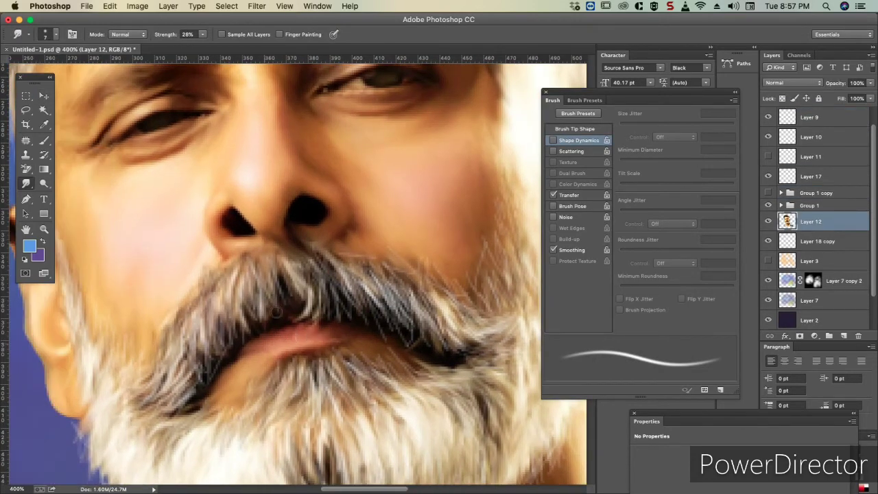
{"action": "key", "text": "super+minus"}
{"action": "scroll", "coordinate": [324, 228], "scroll_direction": "up", "scroll_amount": 3}
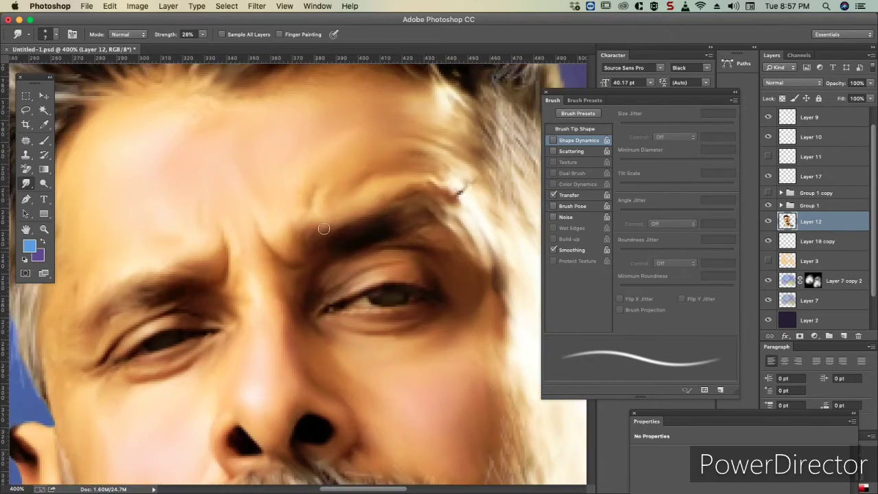
{"action": "scroll", "coordinate": [343, 213], "scroll_direction": "left", "scroll_amount": 3}
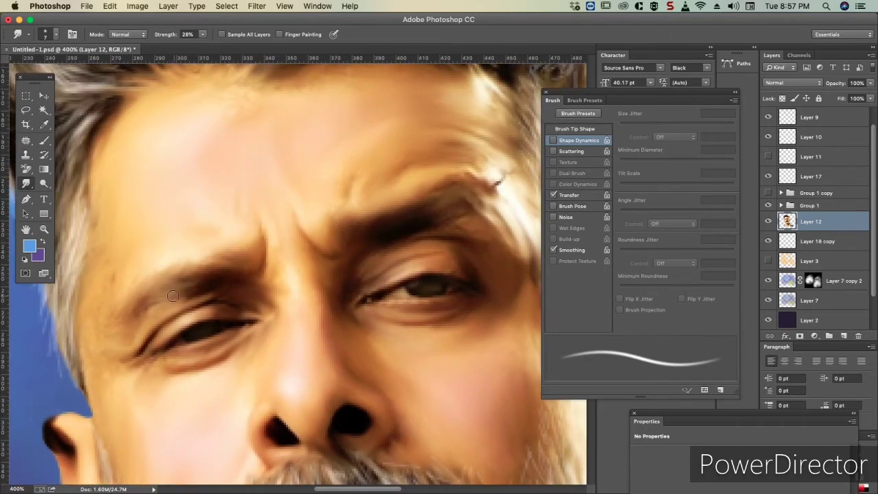
{"action": "left_click", "coordinate": [781, 205]}
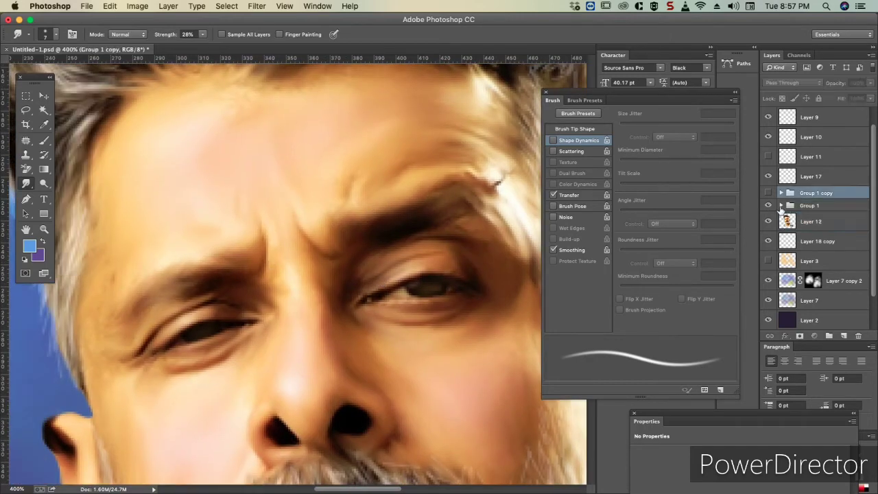
{"action": "left_click", "coordinate": [812, 222]}
- Sample the peach skin colour and set the brush to 12% opacity, zoomed on the face
{"action": "key", "text": "i"}
{"action": "left_click", "coordinate": [29, 245]}
{"action": "left_click", "coordinate": [445, 196]}
{"action": "key", "text": "Return"}
{"action": "key", "text": "b"}
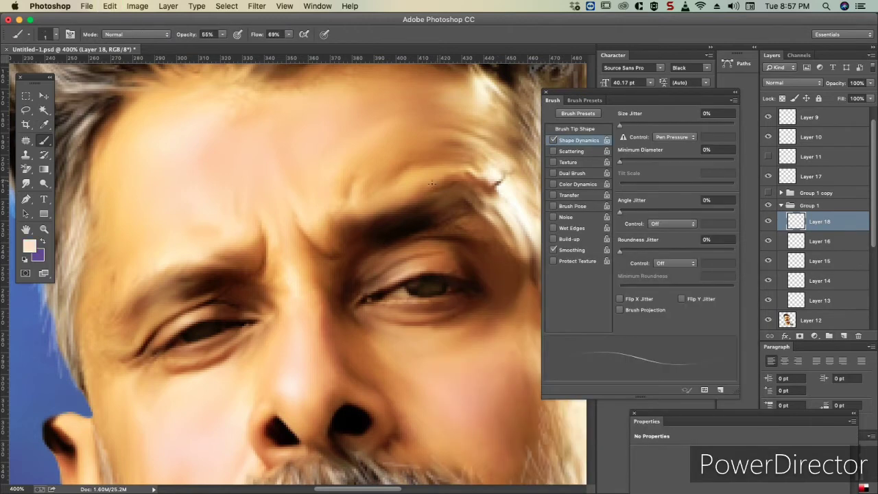
{"action": "left_click_drag", "start_coordinate": [222, 35], "coordinate": [197, 34]}
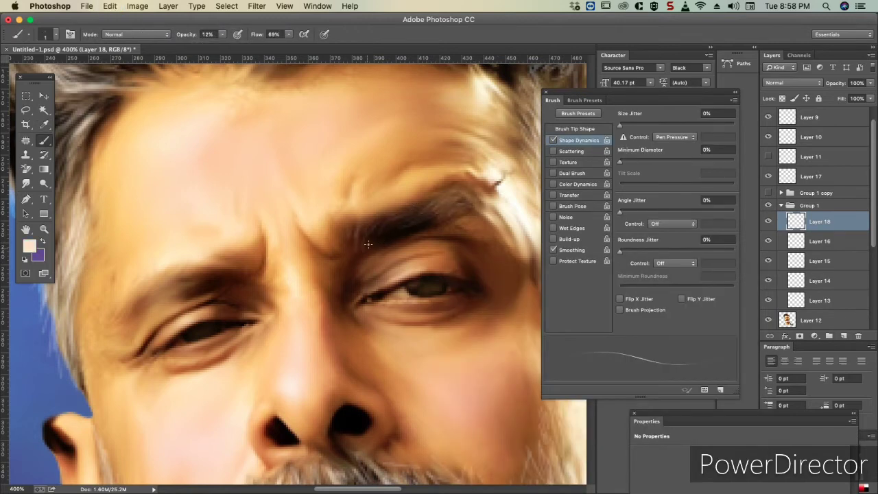
{"action": "key", "text": "ctrl+0"}
{"action": "key", "text": "ctrl+plus"}
{"action": "key", "text": "ctrl+plus"}
{"action": "key", "text": "ctrl+plus"}
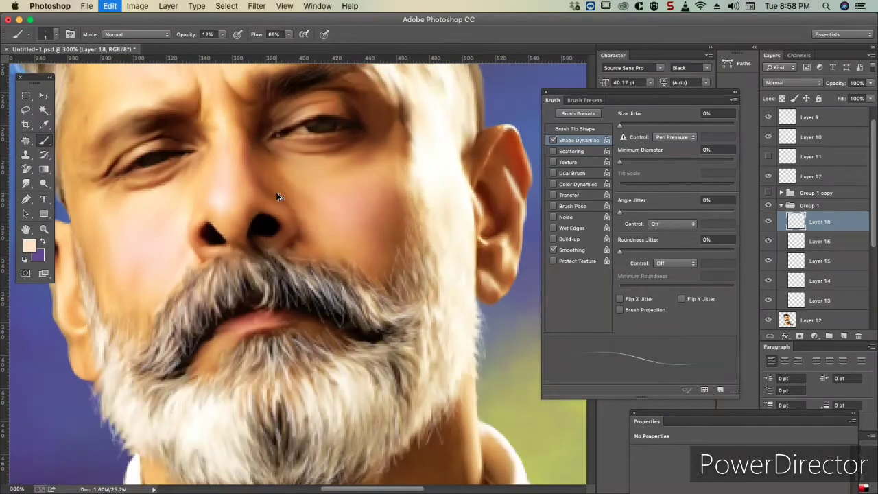
{"action": "left_click_drag", "start_coordinate": [276, 192], "coordinate": [530, 278]}
{"action": "scroll", "coordinate": [531, 277], "scroll_direction": "up", "scroll_amount": 1}
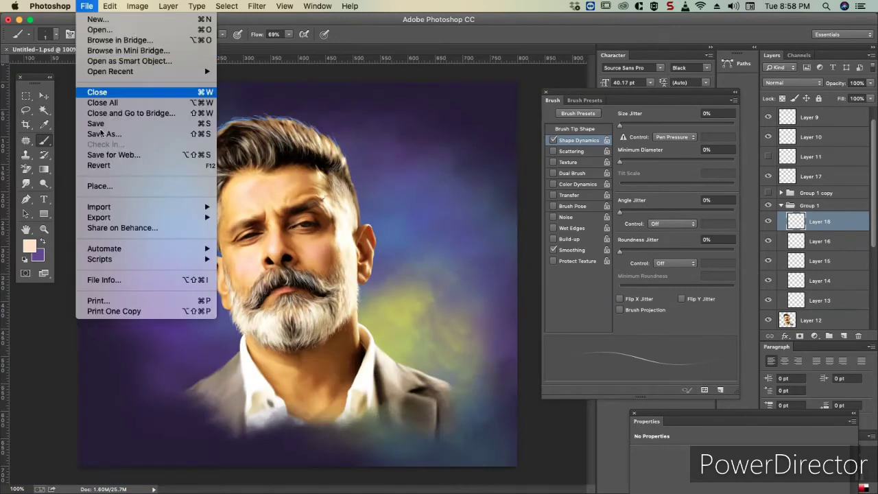
- Duplicate Layer 12 and shift the copy toward magenta and yellow with Color Balance
{"action": "key", "text": "ctrl+b"}
{"action": "key", "text": "Escape"}
{"action": "key", "text": "ctrl+j"}
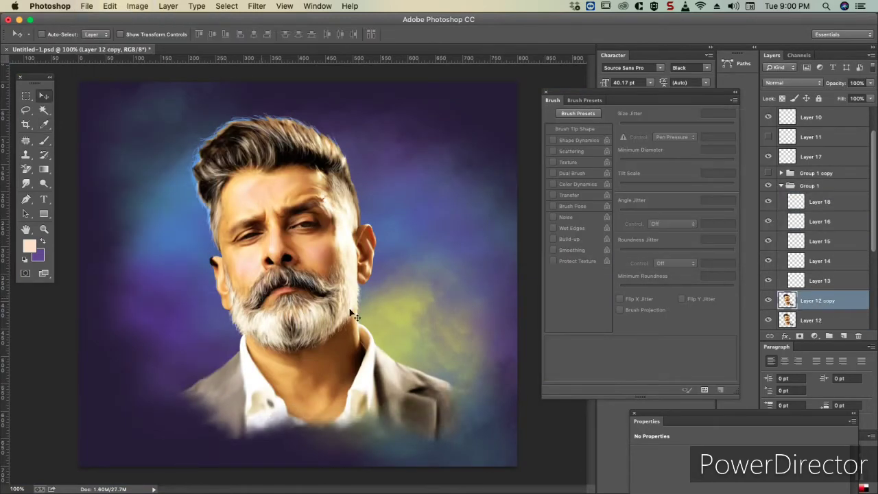
{"action": "key", "text": "ctrl+b"}
{"action": "mouse_move", "coordinate": [624, 177]}
{"action": "left_mouse_down"}
{"action": "mouse_move", "coordinate": [605, 177]}
{"action": "mouse_move", "coordinate": [633, 191]}
{"action": "left_mouse_up"}
{"action": "left_click", "coordinate": [595, 223]}
{"action": "left_click", "coordinate": [746, 136]}
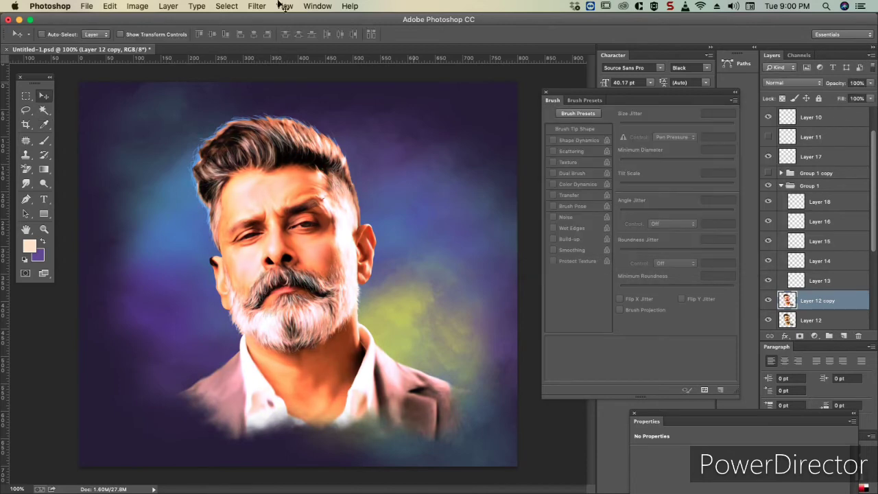
- Hide the pinker copy behind a black layer mask and set the reveal tool to 13% opacity
{"action": "left_click", "coordinate": [168, 5]}
{"action": "key", "text": "e"}
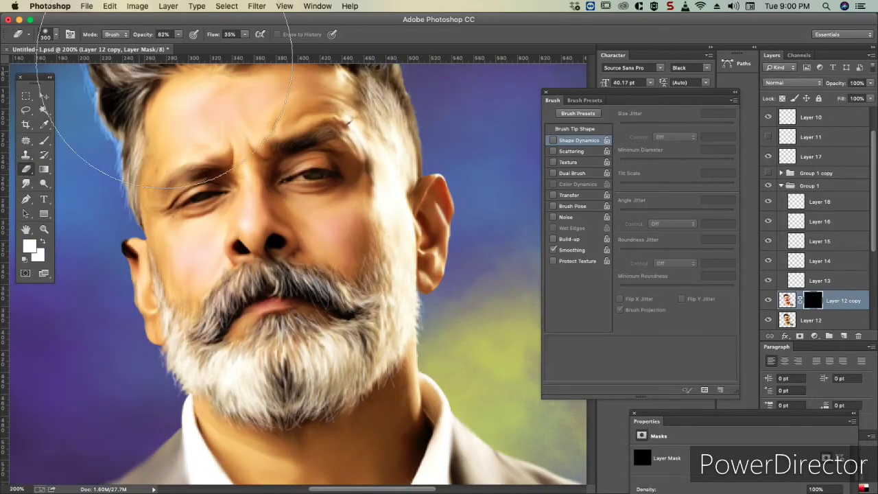
{"action": "left_click_drag", "start_coordinate": [144, 48], "coordinate": [142, 48]}
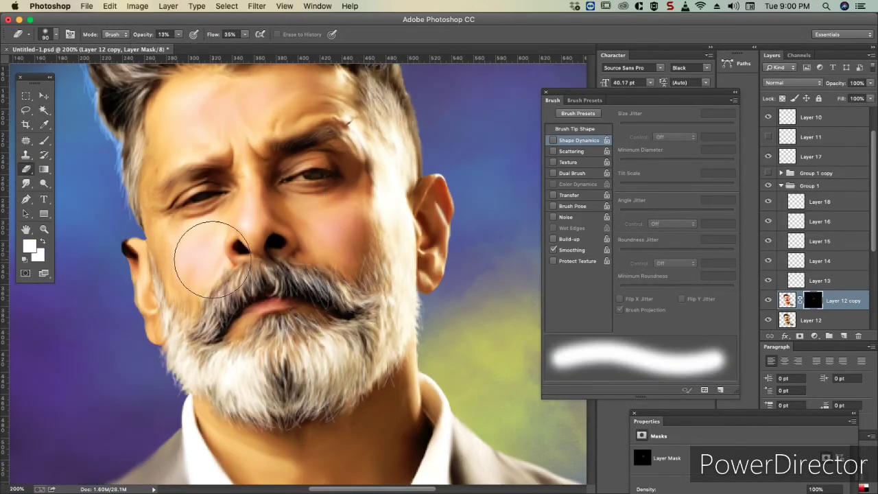
{"action": "key", "text": "ctrl+minus"}
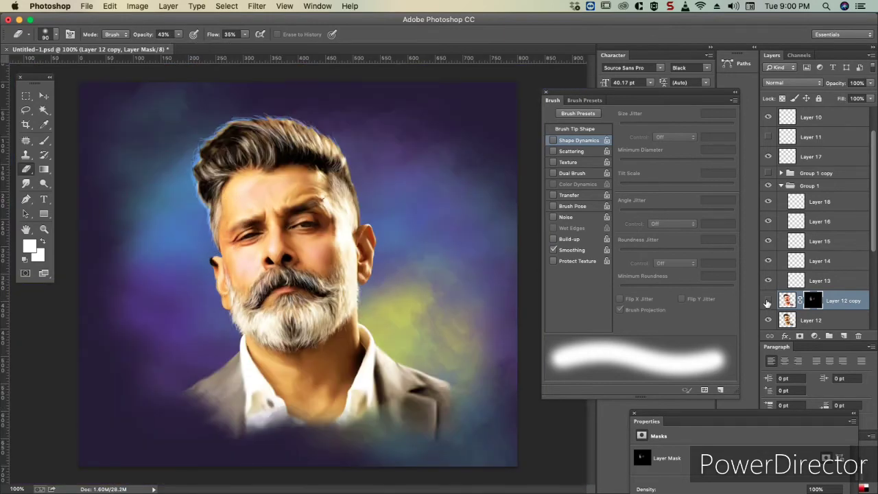
{"action": "key", "text": "ctrl+plus"}
{"action": "left_click_drag", "start_coordinate": [250, 135], "coordinate": [260, 177]}
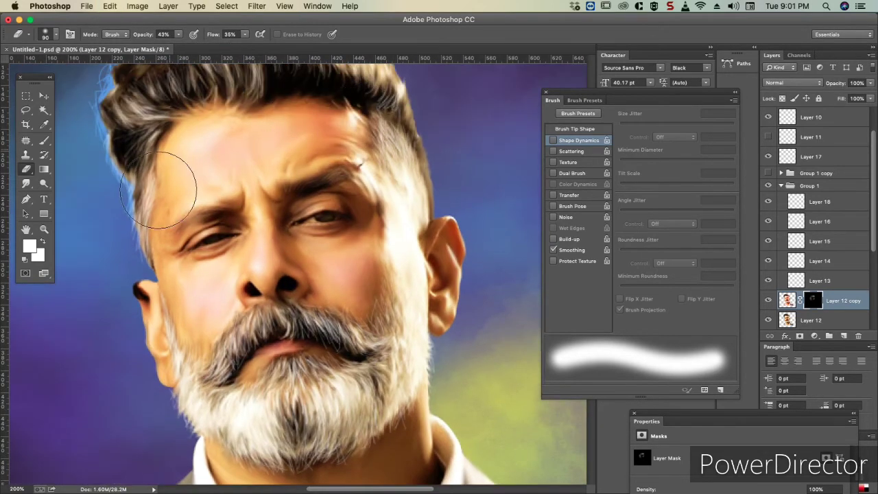
{"action": "scroll", "coordinate": [335, 385], "scroll_direction": "down", "scroll_amount": 5}
{"action": "key", "text": "ctrl+minus"}
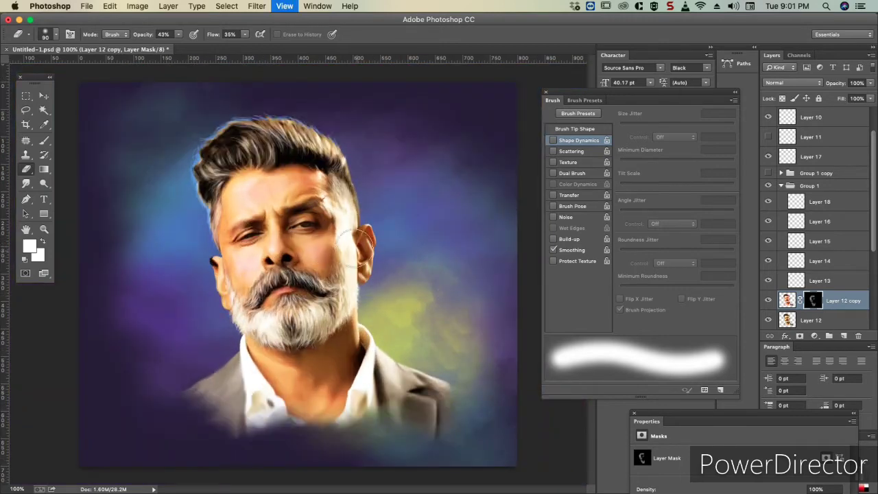
- Compare Layer 12 copy on and off, collapse Group 1, and add a new empty layer
{"action": "left_click", "coordinate": [767, 300]}
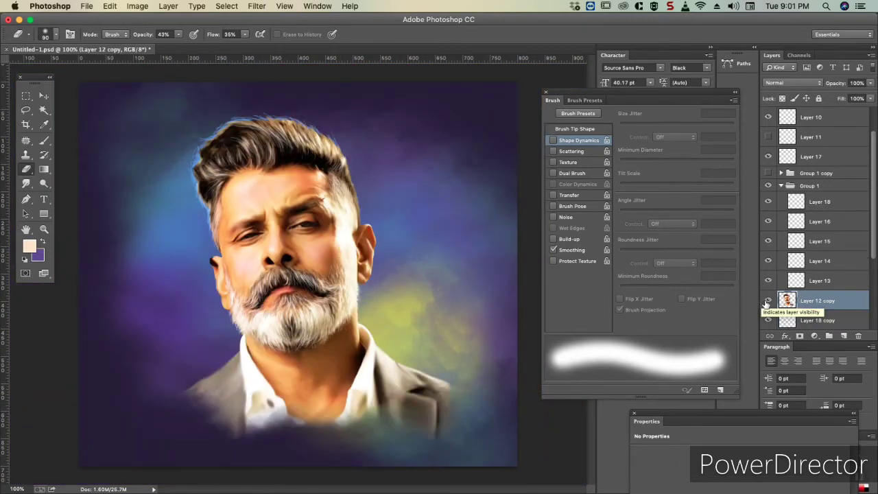
{"action": "left_click", "coordinate": [781, 186]}
{"action": "key", "text": "ctrl+shift+alt+n"}
{"action": "key", "text": "ctrl+plus"}
{"action": "key", "text": "b"}
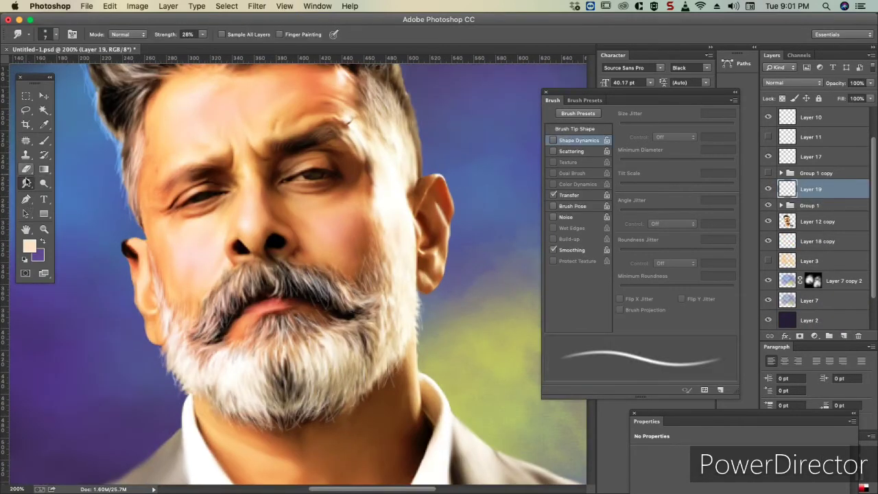
- Set black as the painting colour with the brush flow raised to 92%
{"action": "left_click", "coordinate": [28, 246]}
{"action": "left_click", "coordinate": [467, 436]}
{"action": "left_click", "coordinate": [714, 291]}
{"action": "key", "text": "ctrl+plus"}
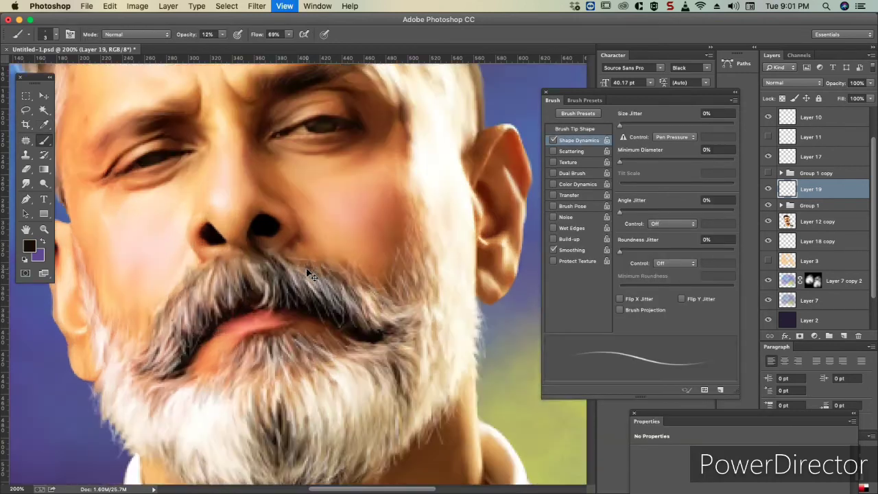
{"action": "left_click", "coordinate": [289, 35]}
{"action": "left_click_drag", "start_coordinate": [290, 45], "coordinate": [302, 44]}
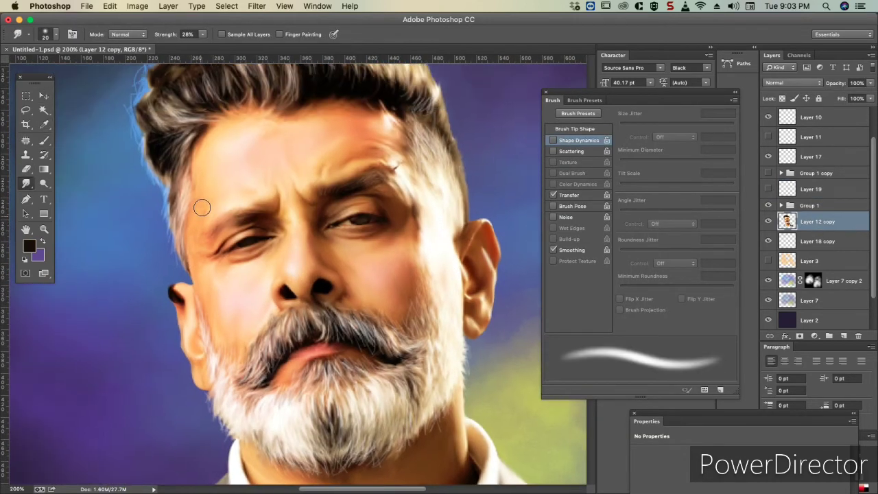
- Zoom around the face to review the blended skin, ending on the full portrait
{"action": "key", "text": "ctrl+plus"}
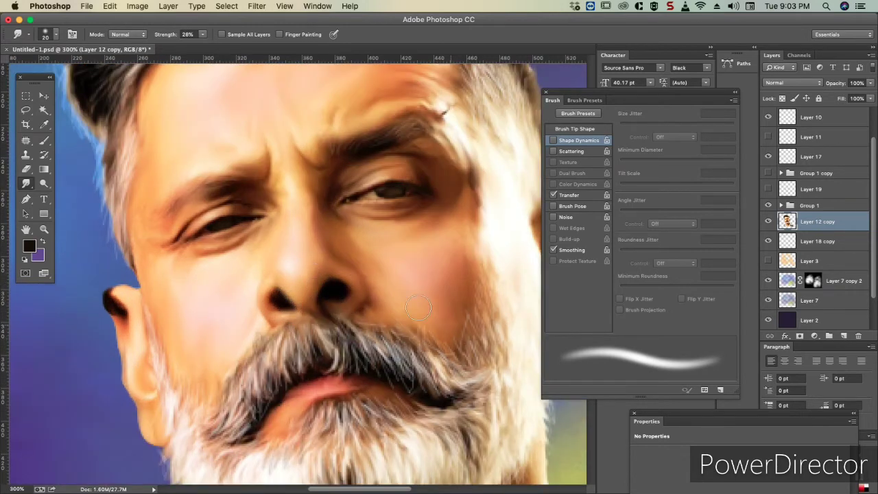
{"action": "scroll", "coordinate": [428, 255], "scroll_direction": "up", "scroll_amount": 5}
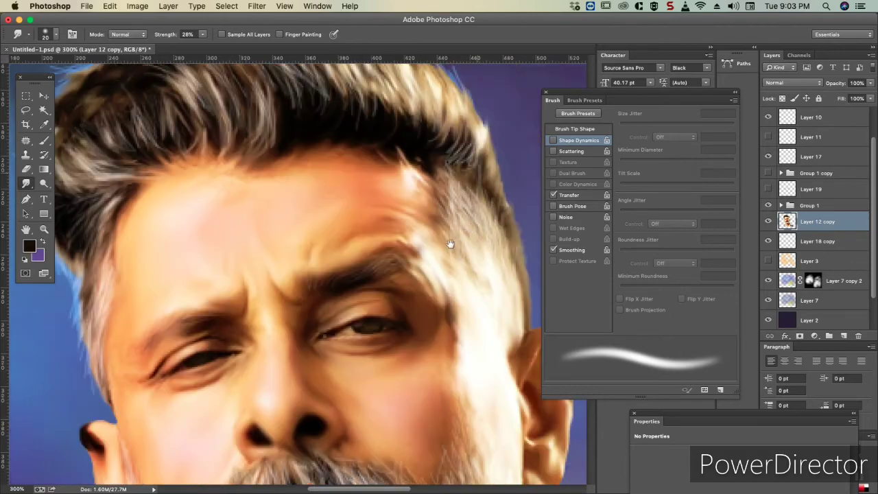
{"action": "key", "text": "ctrl+minus"}
{"action": "scroll", "coordinate": [308, 196], "scroll_direction": "down", "scroll_amount": 5}
{"action": "key", "text": "ctrl+minus"}
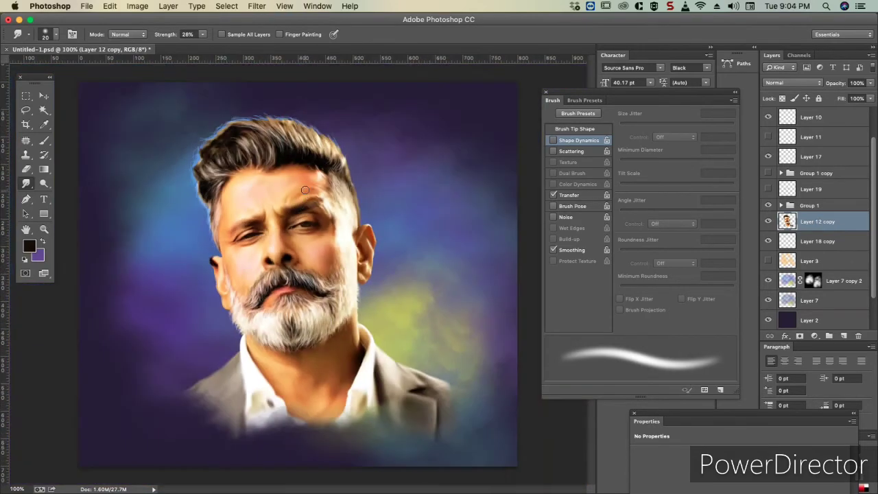
{"action": "key", "text": "ctrl+plus"}
{"action": "key", "text": "ctrl+minus"}
- Target Layer 12 copy and add a new blank layer above it
{"action": "key", "text": "v"}
{"action": "right_click", "coordinate": [338, 236]}
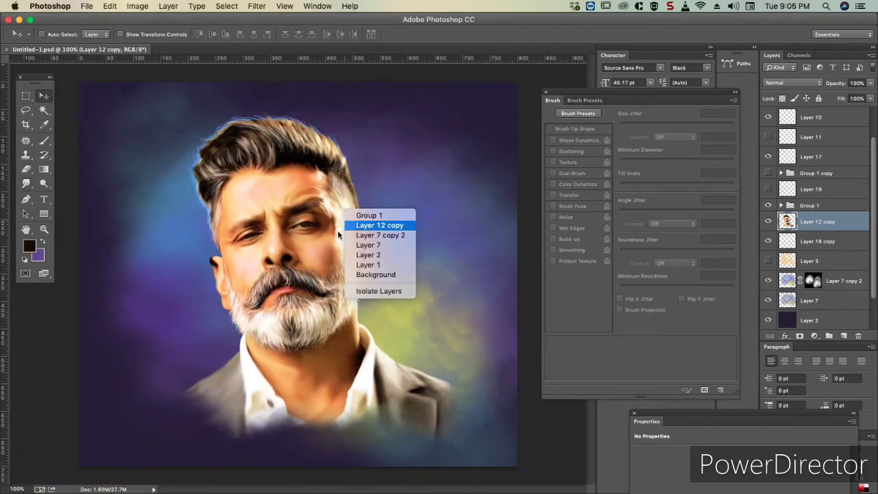
{"action": "left_click", "coordinate": [379, 225]}
{"action": "key", "text": "ctrl+j"}
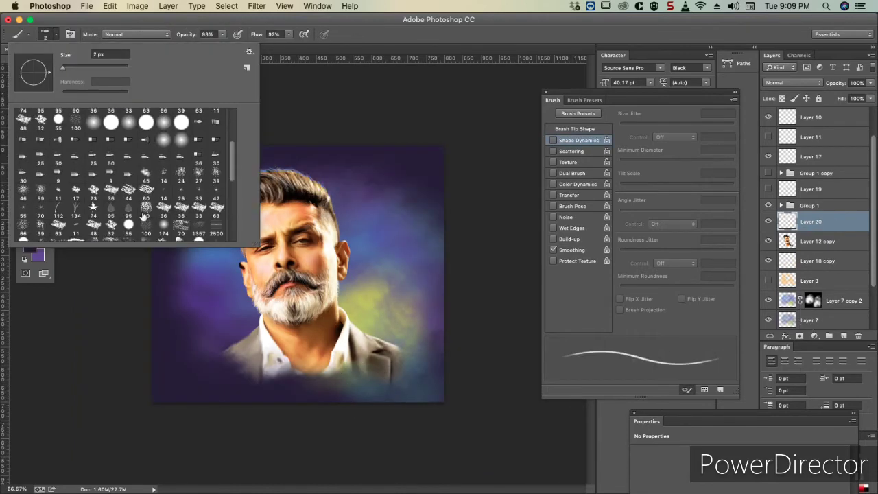
- Try a soft 200 px brush at 21% under the shoulders, then undo the stroke
{"action": "scroll", "coordinate": [182, 218], "scroll_direction": "down", "scroll_amount": 3}
{"action": "double_click", "coordinate": [180, 219]}
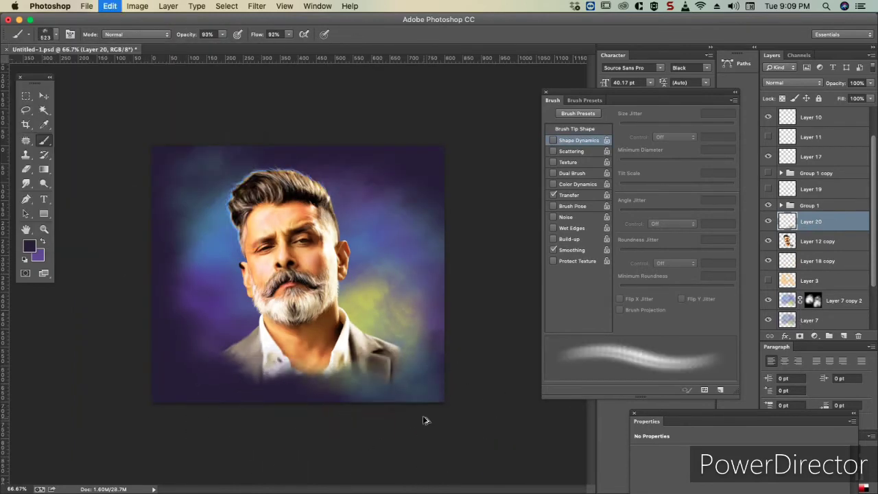
{"action": "key", "text": "bracketleft"}
{"action": "key", "text": "bracketleft"}
{"action": "key", "text": "bracketleft"}
{"action": "key", "text": "2"}
{"action": "key", "text": "1"}
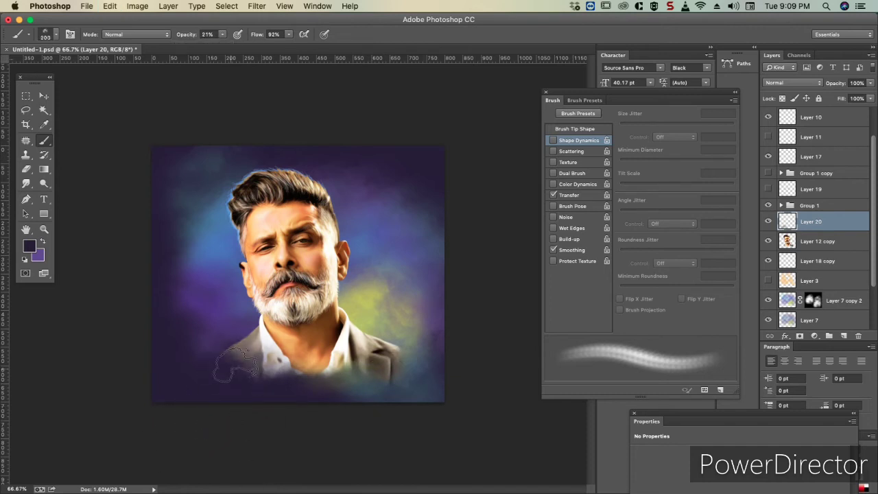
{"action": "left_click_drag", "start_coordinate": [401, 364], "coordinate": [220, 351]}
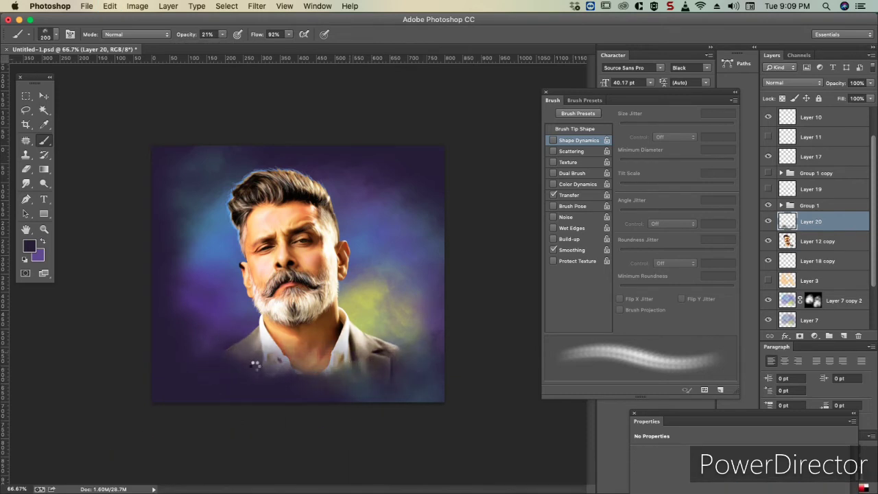
{"action": "key", "text": "ctrl+z"}
- Smudge-blend the forehead, eye and cheek skin on Layer 12 copy
{"action": "left_click", "coordinate": [44, 98]}
{"action": "key", "text": "ctrl+plus"}
{"action": "key", "text": "ctrl+plus"}
{"action": "key", "text": "ctrl+plus"}
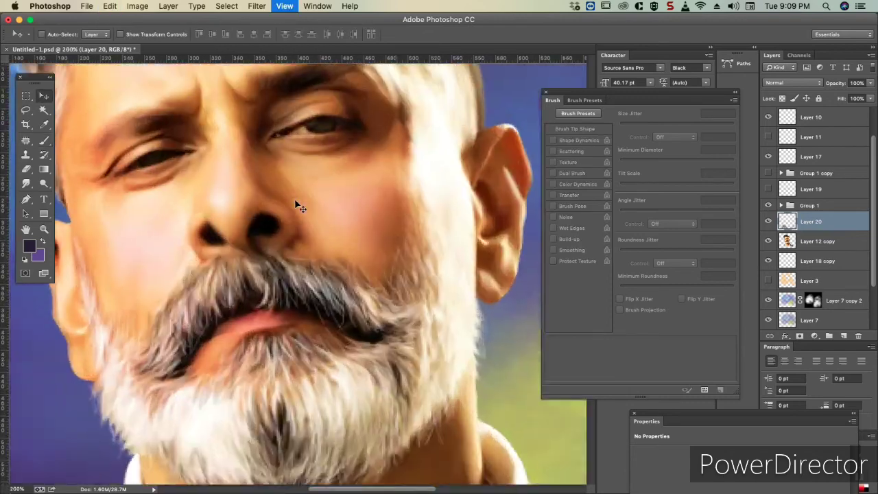
{"action": "scroll", "coordinate": [355, 254], "scroll_direction": "up", "scroll_amount": 3}
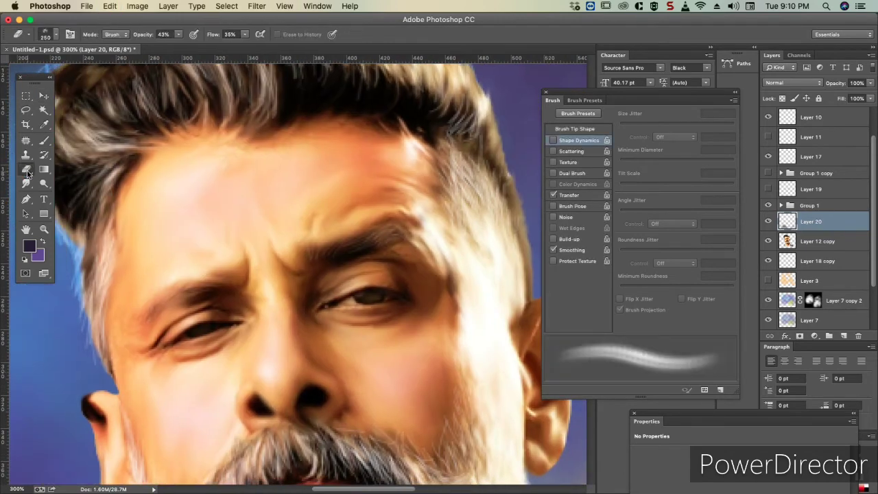
{"action": "left_click", "coordinate": [26, 183]}
{"action": "key", "text": "ctrl+plus"}
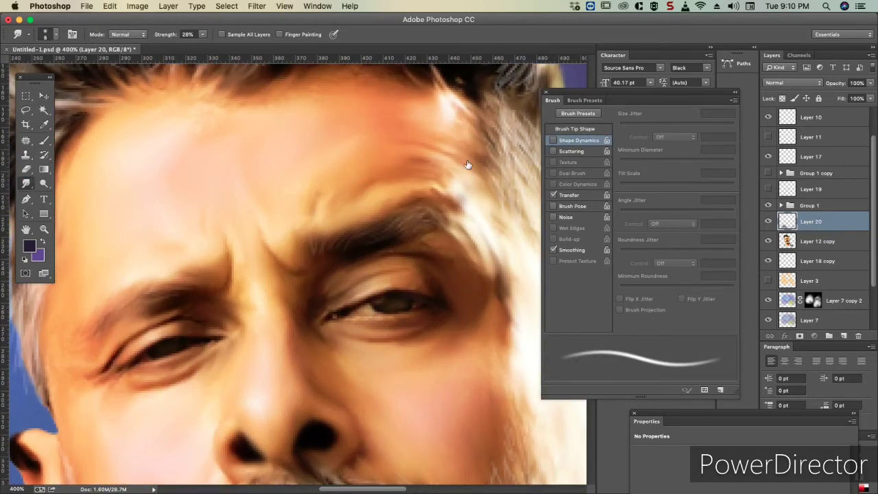
{"action": "key", "text": "alt+bracketleft"}
{"action": "scroll", "coordinate": [433, 299], "scroll_direction": "down", "scroll_amount": 3}
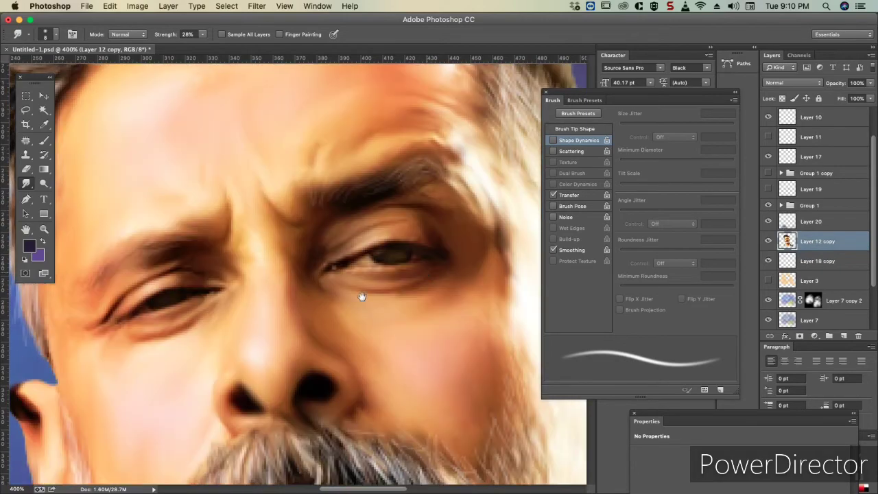
{"action": "key", "text": "ctrl+minus"}
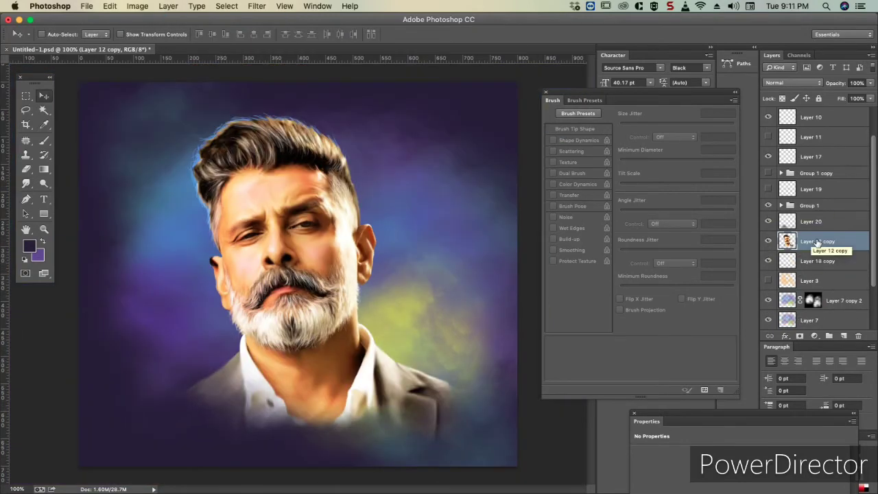
- Try lowering contrast in Brightness/Contrast, then cancel it
{"action": "left_click", "coordinate": [168, 7]}
{"action": "left_click", "coordinate": [254, 37]}
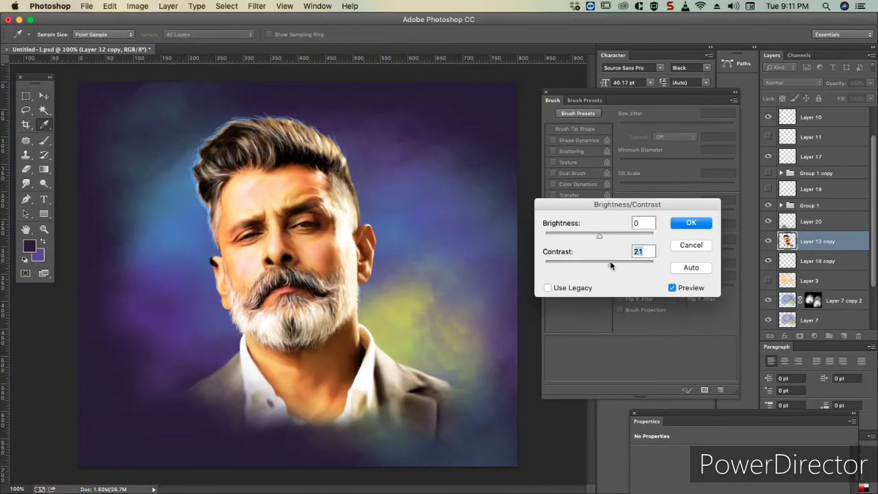
{"action": "left_click_drag", "start_coordinate": [581, 264], "coordinate": [532, 258]}
{"action": "left_click", "coordinate": [691, 245]}
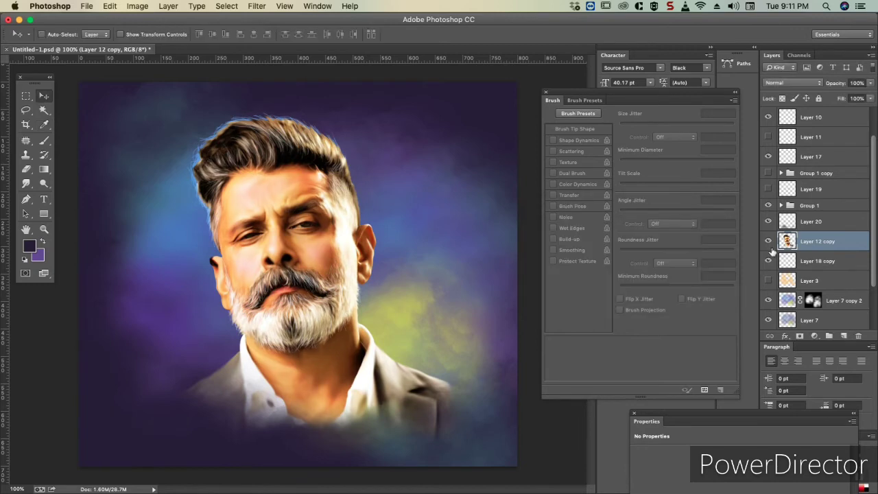
- Set the Color Balance to about -3, -2, +34 toward blue
{"action": "key", "text": "ctrl+b"}
{"action": "mouse_move", "coordinate": [651, 196]}
{"action": "left_mouse_down"}
{"action": "mouse_move", "coordinate": [613, 167]}
{"action": "mouse_move", "coordinate": [623, 167]}
{"action": "left_mouse_up"}
{"action": "key", "text": "ctrl+minus"}
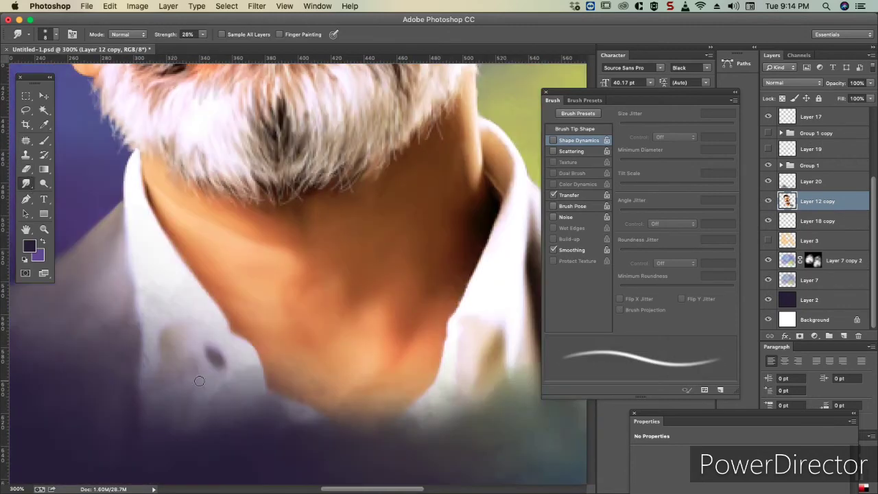
- Smudge the jacket collar edge softer with a 35 px Smudge brush
{"action": "left_click_drag", "start_coordinate": [199, 381], "coordinate": [270, 355]}
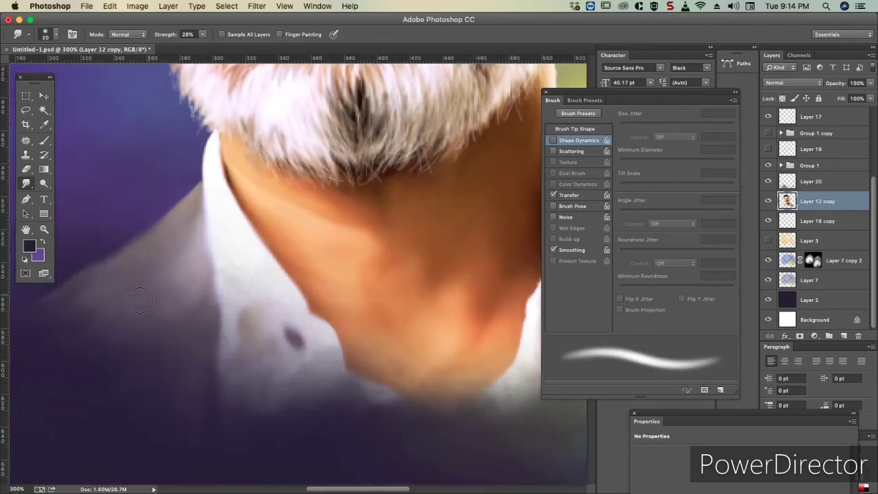
{"action": "mouse_move", "coordinate": [210, 257]}
{"action": "left_mouse_down"}
{"action": "mouse_move", "coordinate": [226, 320]}
{"action": "mouse_move", "coordinate": [203, 302]}
{"action": "left_mouse_up"}
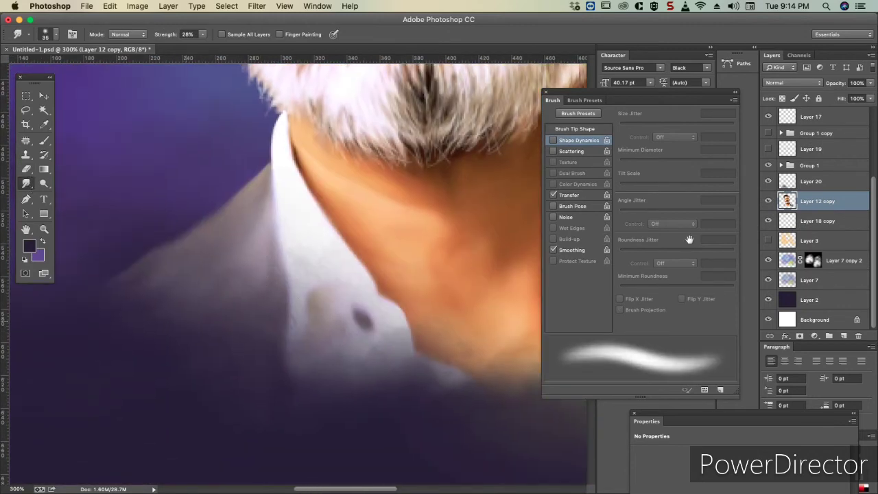
{"action": "left_click_drag", "start_coordinate": [110, 338], "coordinate": [178, 320]}
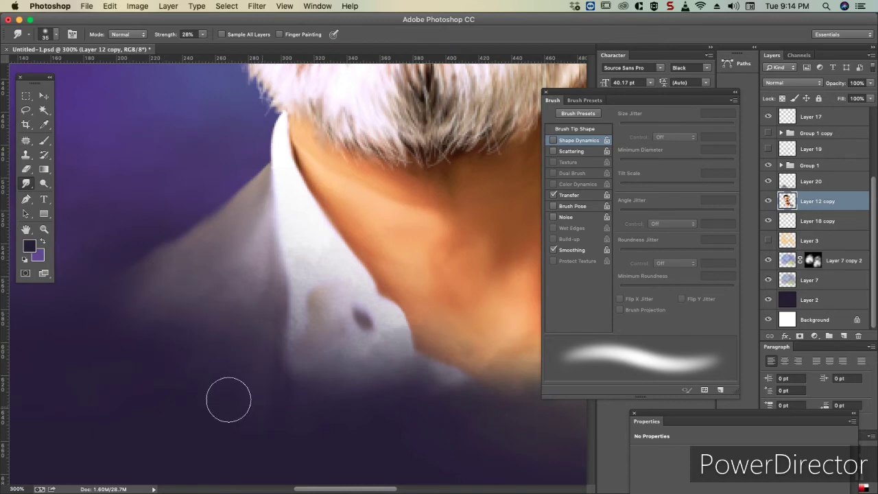
{"action": "scroll", "coordinate": [274, 356], "scroll_direction": "right", "scroll_amount": 10}
{"action": "scroll", "coordinate": [275, 357], "scroll_direction": "down", "scroll_amount": 3}
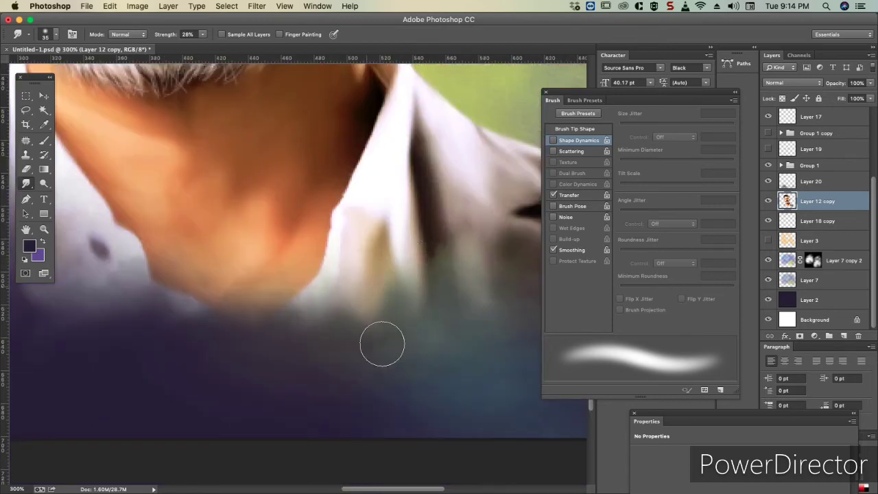
{"action": "scroll", "coordinate": [259, 337], "scroll_direction": "right", "scroll_amount": 8}
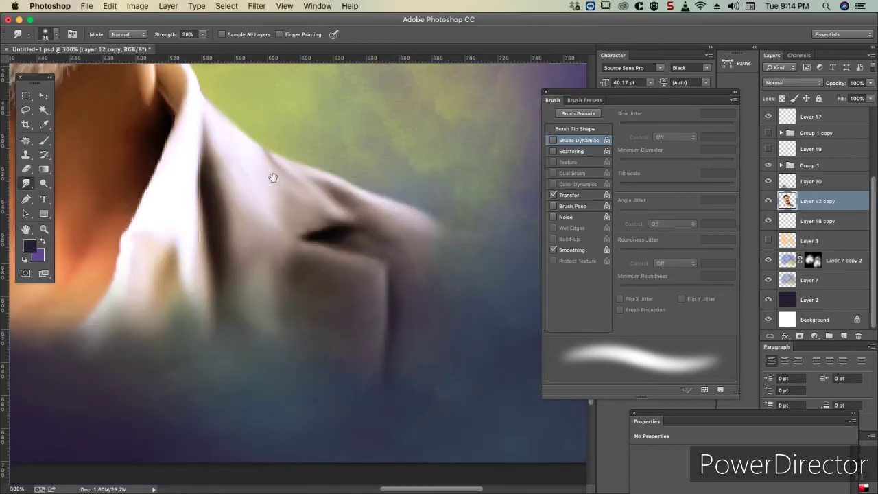
- Smudge the beard's outer strands into finer hairs with a 10 px Smudge brush
{"action": "key", "text": "super+1"}
{"action": "key", "text": "super+equal"}
{"action": "key", "text": "super+equal"}
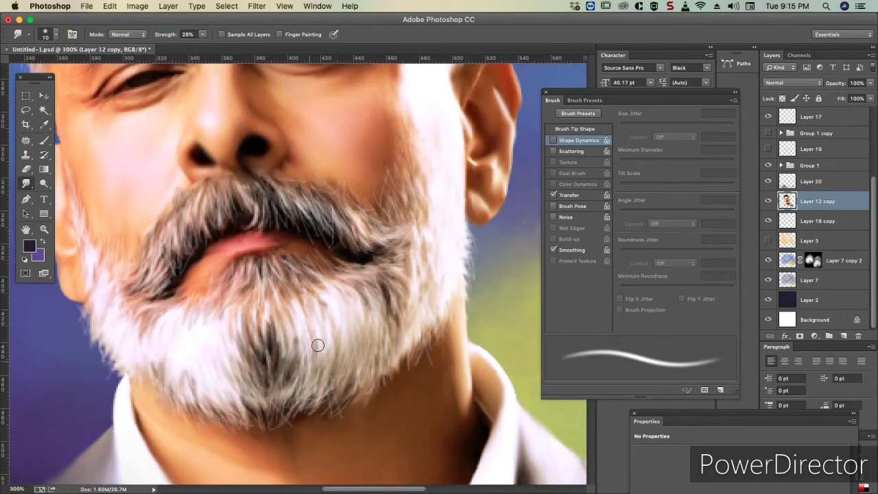
{"action": "left_click_drag", "start_coordinate": [389, 302], "coordinate": [380, 277]}
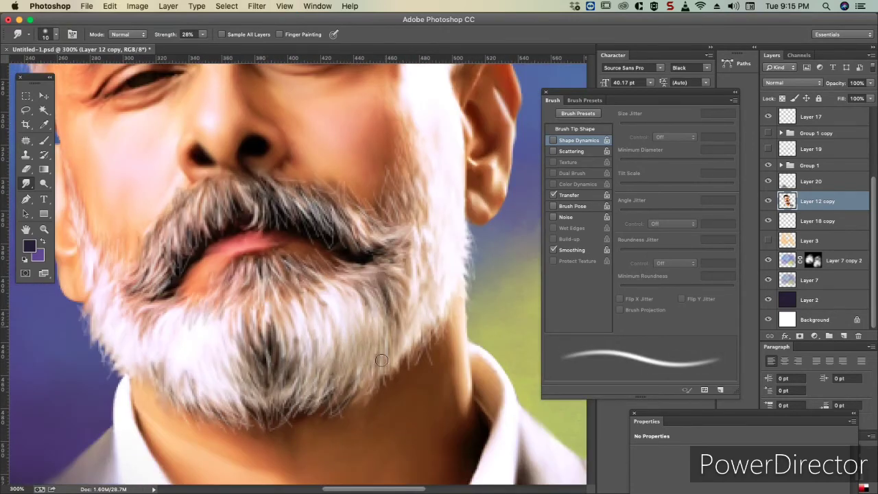
{"action": "left_click_drag", "start_coordinate": [413, 356], "coordinate": [421, 322]}
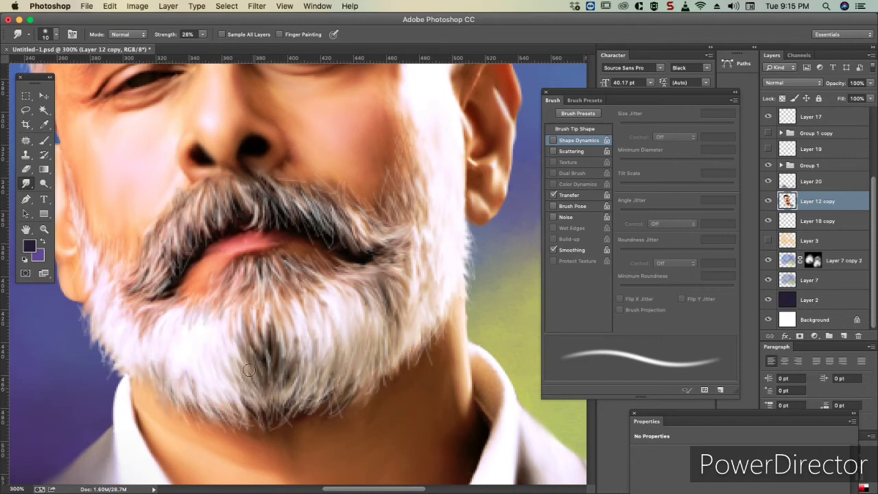
{"action": "scroll", "coordinate": [249, 371], "scroll_direction": "left", "scroll_amount": 5}
{"action": "scroll", "coordinate": [249, 370], "scroll_direction": "up", "scroll_amount": 3}
{"action": "scroll", "coordinate": [386, 202], "scroll_direction": "up", "scroll_amount": 5}
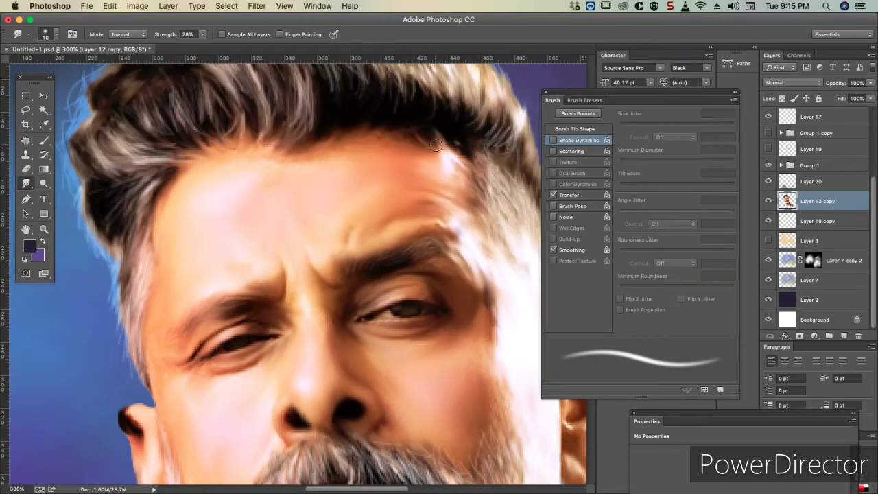
{"action": "scroll", "coordinate": [436, 145], "scroll_direction": "up", "scroll_amount": 4}
- Add a new blank layer and sample the light brown hair colour for the brush
{"action": "key", "text": "ctrl+shift+alt+n"}
{"action": "left_click", "coordinate": [29, 245]}
{"action": "left_click", "coordinate": [404, 192]}
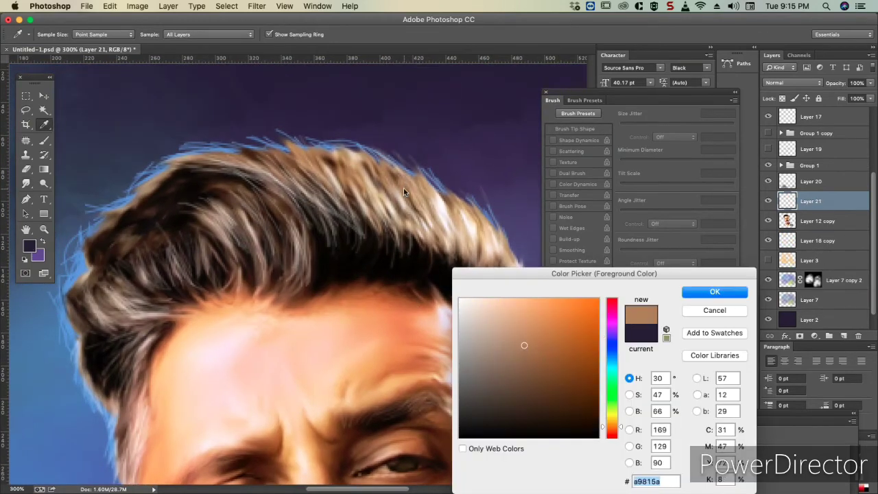
{"action": "key", "text": "Return"}
{"action": "key", "text": "b"}
{"action": "left_click", "coordinate": [45, 34]}
{"action": "key", "text": "Escape"}
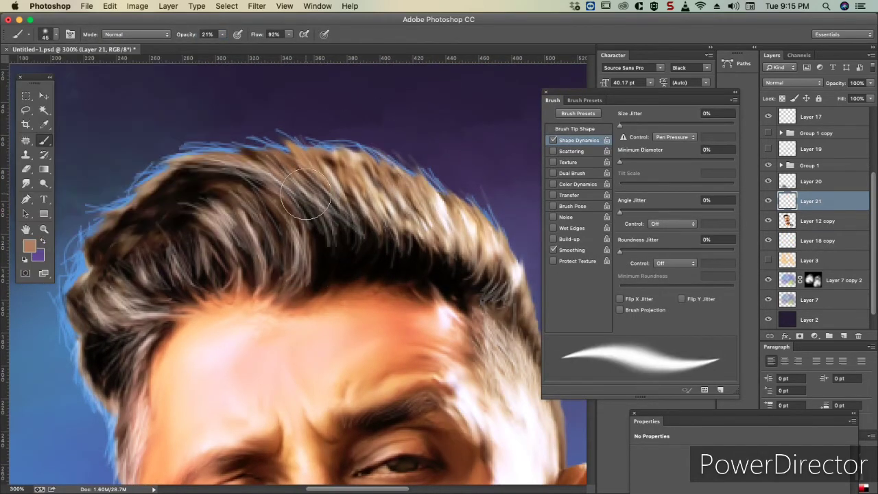
- Try a tiny brush at 78% opacity on the hair, then undo the stroke
{"action": "key", "text": "bracketleft"}
{"action": "key", "text": "bracketleft"}
{"action": "key", "text": "bracketleft"}
{"action": "key", "text": "7"}
{"action": "key", "text": "8"}
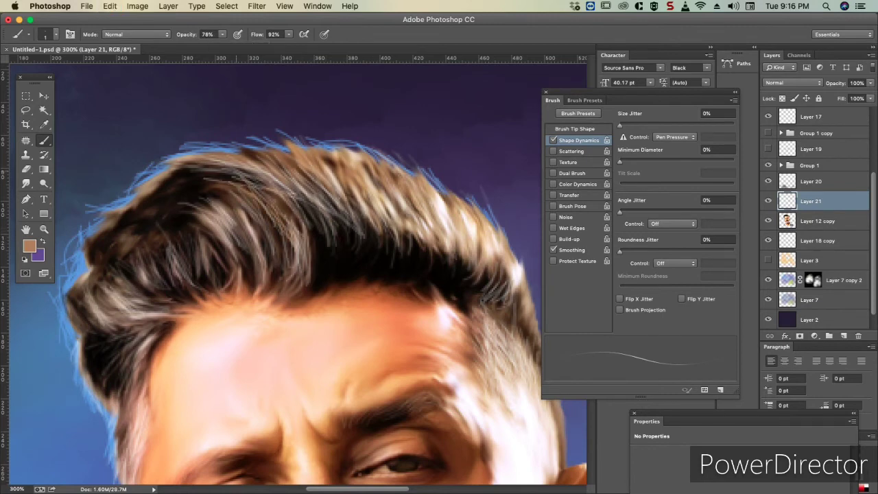
{"action": "key", "text": "super+z"}
{"action": "key", "text": "super+1"}
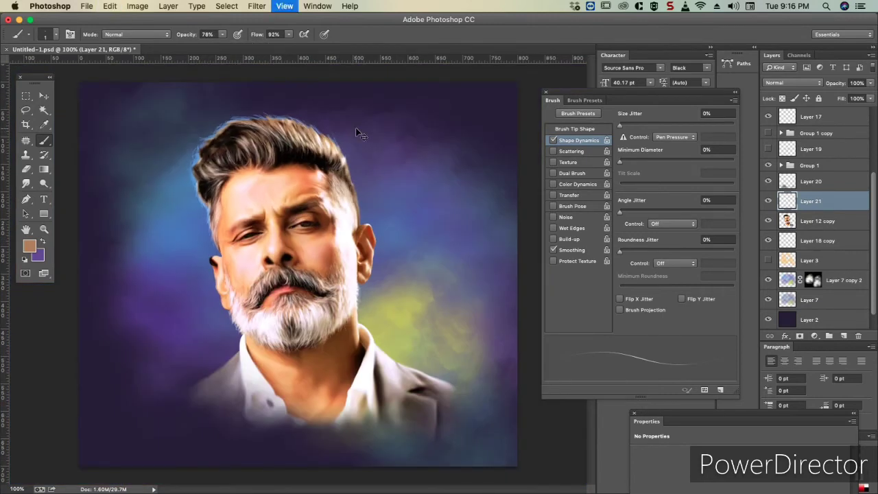
{"action": "key", "text": "super+equal"}
{"action": "key", "text": "super+equal"}
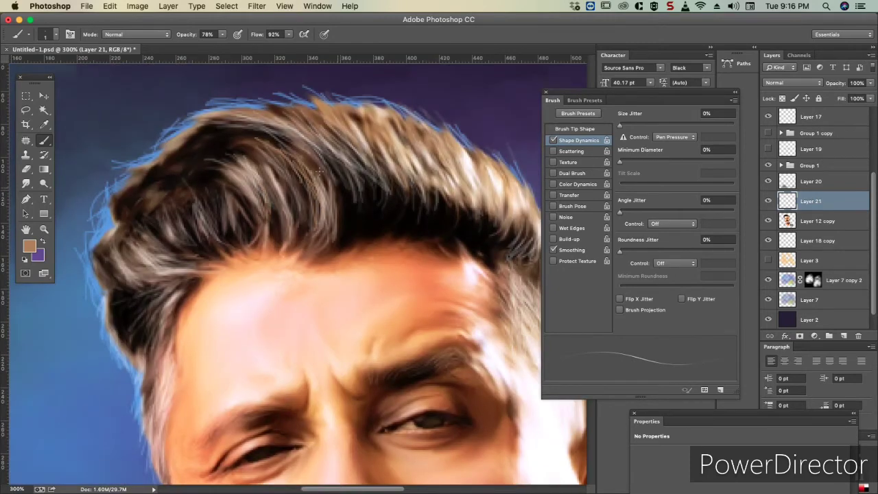
- Set the brush to 30% opacity in black and add Layer 22 above Layer 21
{"action": "key", "text": "3"}
{"action": "key", "text": "0"}
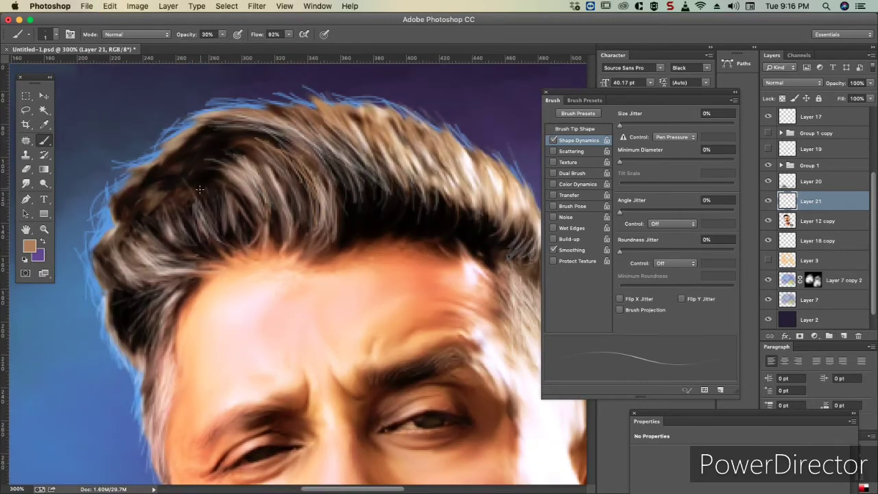
{"action": "left_click", "coordinate": [29, 245]}
{"action": "left_click", "coordinate": [155, 197]}
{"action": "key", "text": "Escape"}
{"action": "key", "text": "b"}
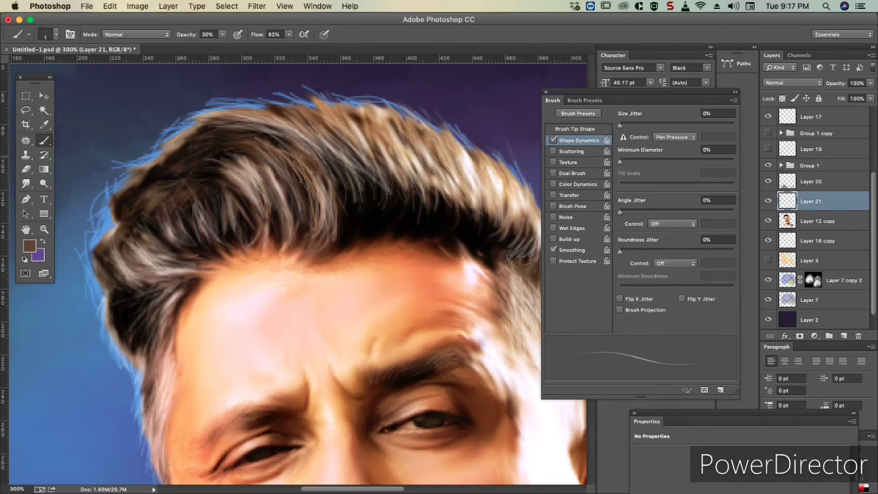
{"action": "left_click", "coordinate": [337, 221], "text": "alt"}
{"action": "key", "text": "ctrl+shift+alt+n"}
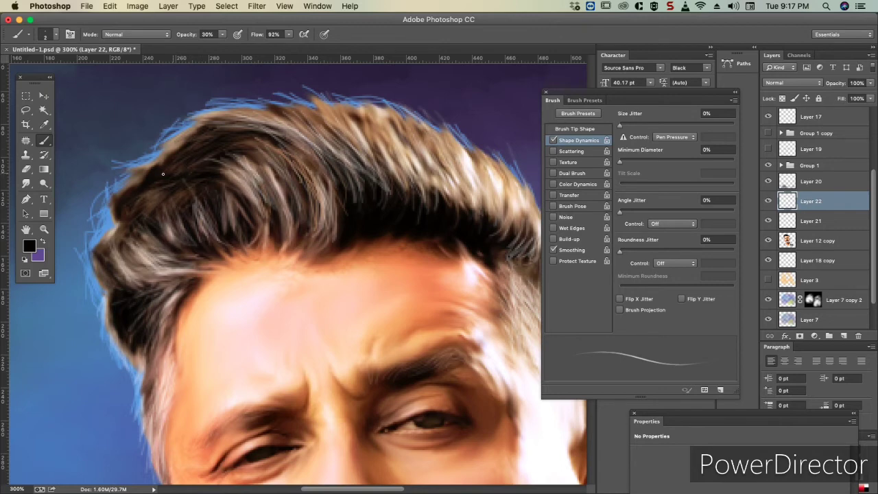
- Paint dark strands into the top of the hair on Layer 22
{"action": "left_click_drag", "start_coordinate": [380, 142], "coordinate": [413, 146]}
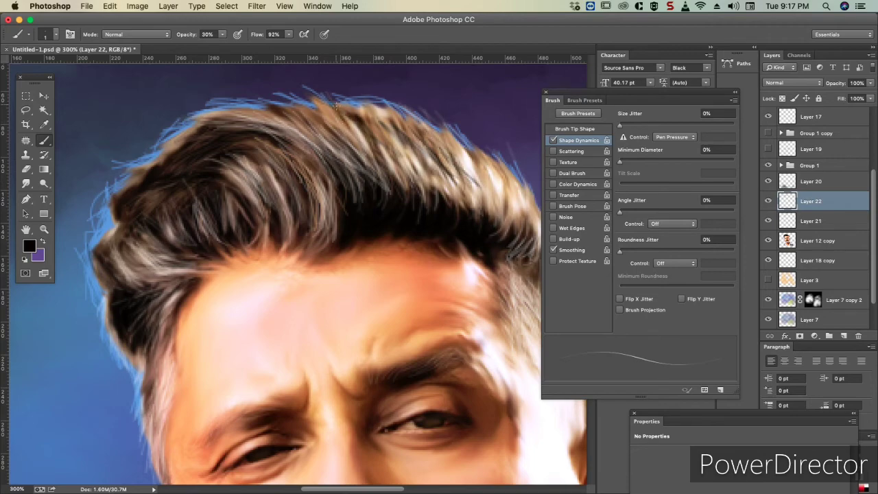
{"action": "left_click_drag", "start_coordinate": [461, 130], "coordinate": [467, 177]}
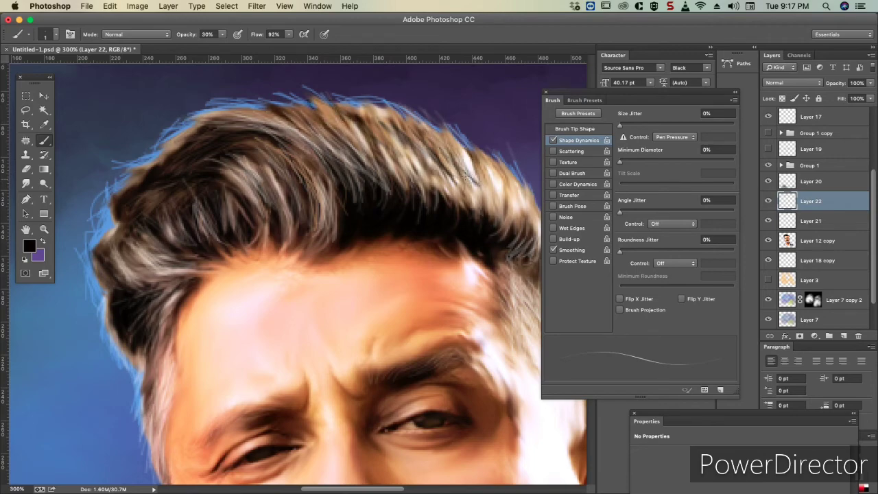
{"action": "left_click_drag", "start_coordinate": [184, 186], "coordinate": [365, 231]}
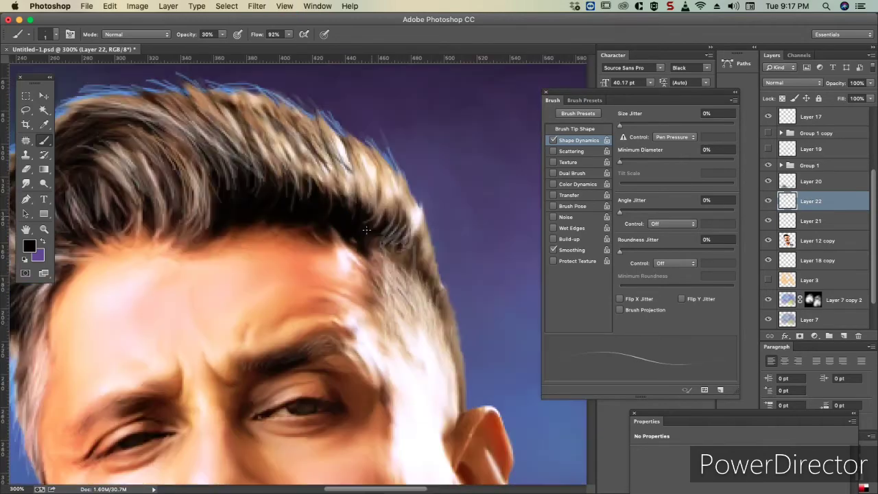
- Sample a tan skin tone from the face and set the brush opacity to 5%
{"action": "left_click", "coordinate": [29, 246]}
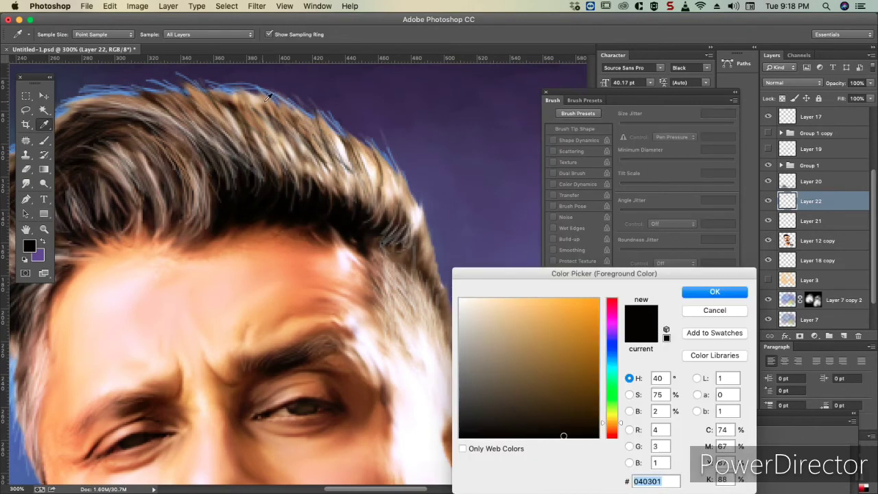
{"action": "left_click", "coordinate": [714, 292]}
{"action": "left_click", "coordinate": [29, 246]}
{"action": "left_click", "coordinate": [236, 101]}
{"action": "key", "text": "Return"}
{"action": "key", "text": "b"}
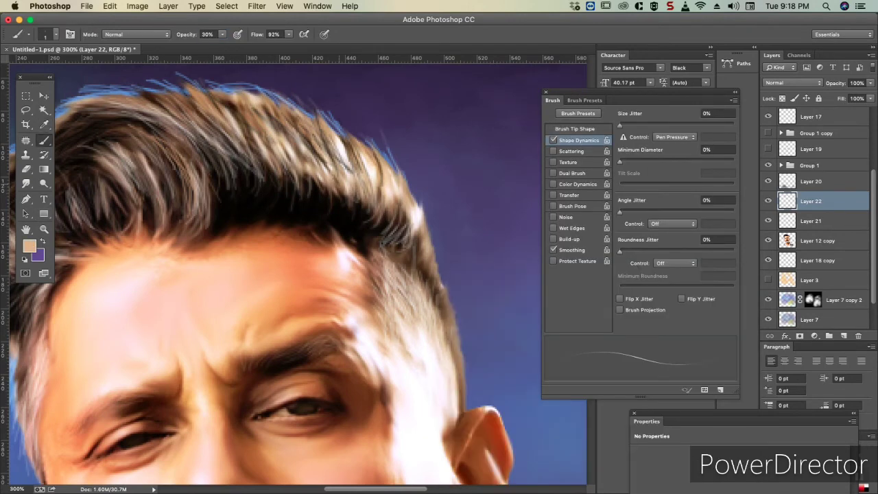
{"action": "key", "text": "0"}
{"action": "key", "text": "5"}
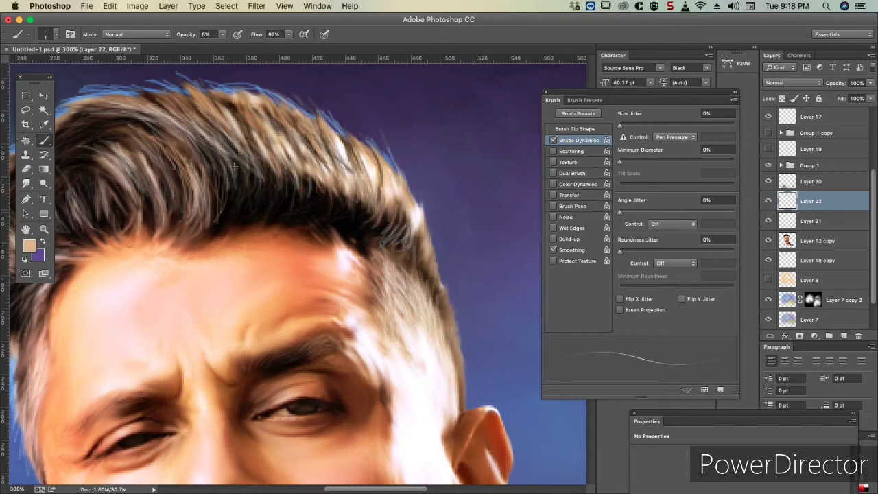
{"action": "key", "text": "super+0"}
{"action": "key", "text": "super+plus"}
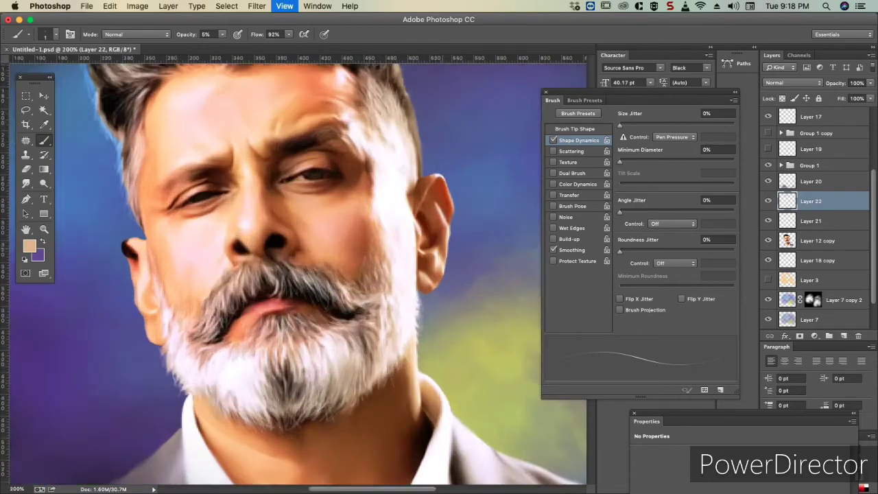
{"action": "key", "text": "super+plus"}
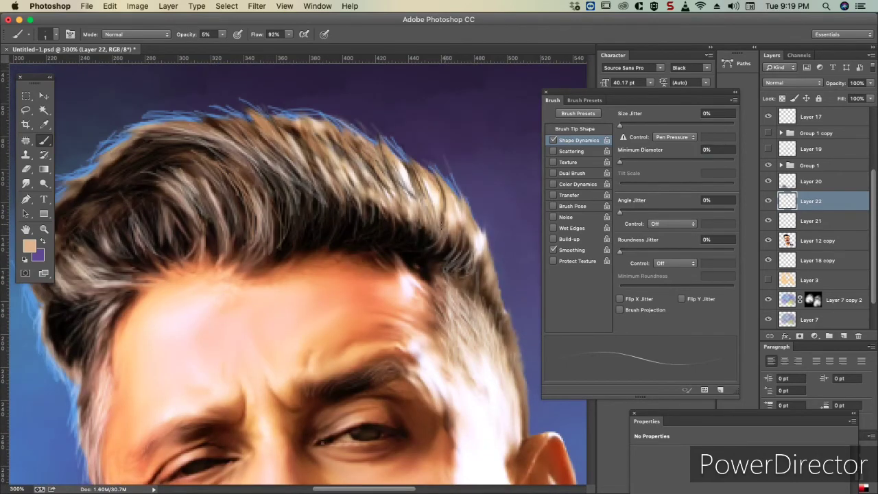
{"action": "key", "text": "super+0"}
- Group Layer 21 and Layer 22 into Group 2, undoing an accidental duplicate
{"action": "left_click", "coordinate": [86, 6]}
{"action": "left_click", "coordinate": [137, 119]}
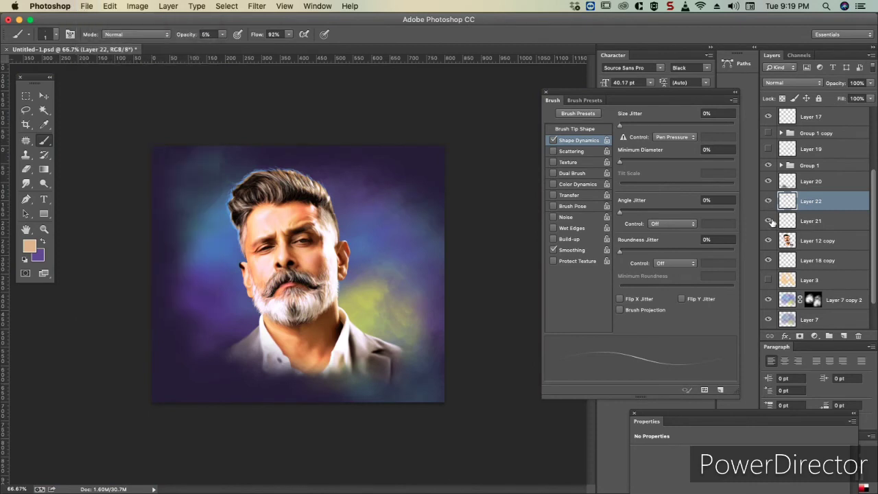
{"action": "left_click", "coordinate": [823, 220], "text": "shift"}
{"action": "key", "text": "super+g"}
{"action": "key", "text": "super+j"}
{"action": "key", "text": "super+j"}
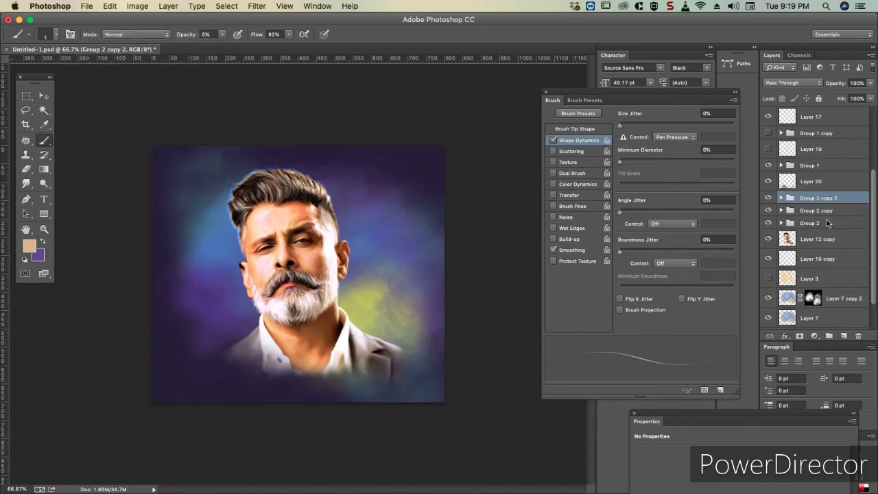
{"action": "key", "text": "super+1"}
{"action": "key", "text": "BackSpace"}
{"action": "key", "text": "BackSpace"}
- Toggle Group 2's visibility to compare the hair, then try adding a new empty layer
{"action": "key", "text": "v"}
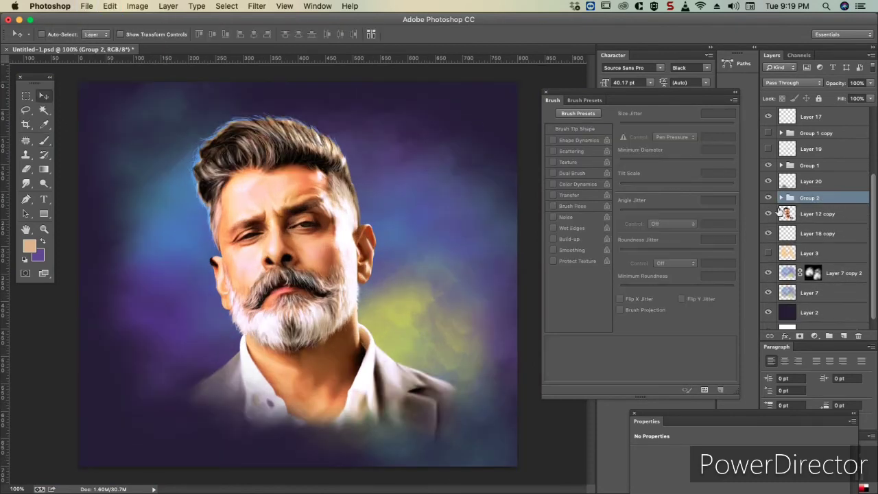
{"action": "left_click", "coordinate": [768, 236]}
{"action": "left_click", "coordinate": [769, 165]}
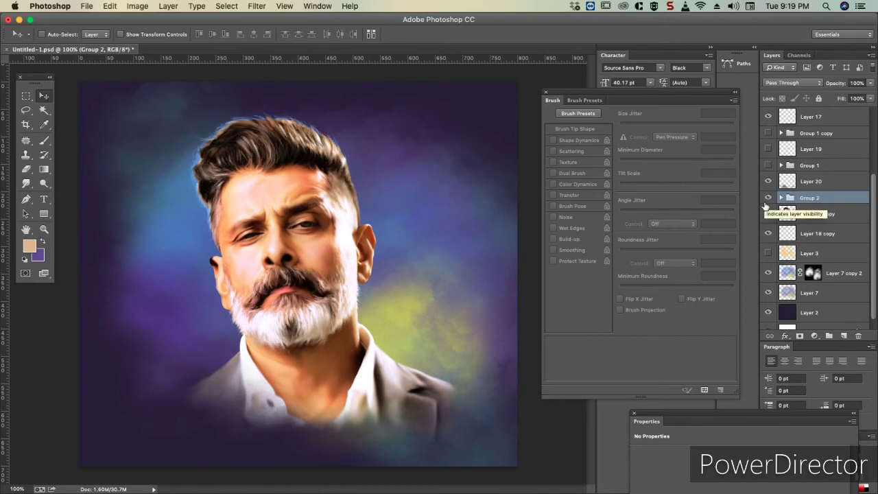
{"action": "left_click", "coordinate": [768, 165]}
{"action": "key", "text": "alt+shift+super+n"}
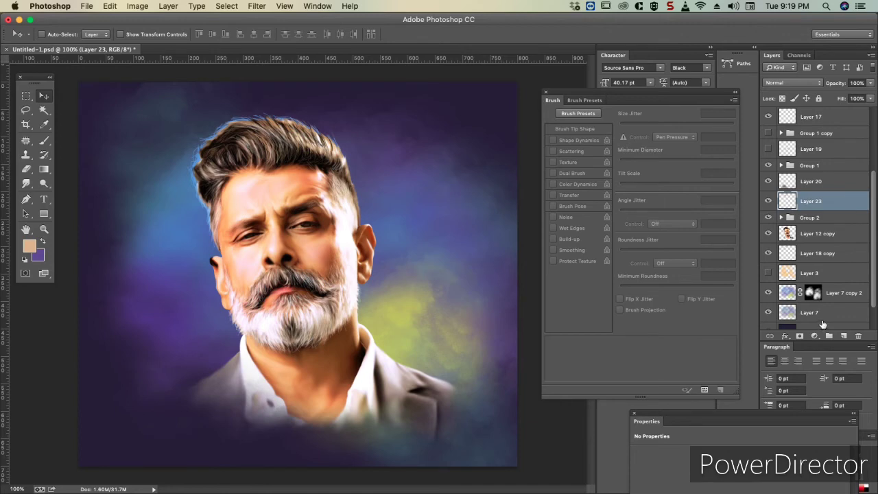
{"action": "key", "text": "alt+super+z"}
{"action": "key", "text": "alt+super+z"}
{"action": "key", "text": "alt+super+z"}
- Apply a blue Color Overlay, sampled from the background, to the portrait copy
{"action": "left_click", "coordinate": [786, 336]}
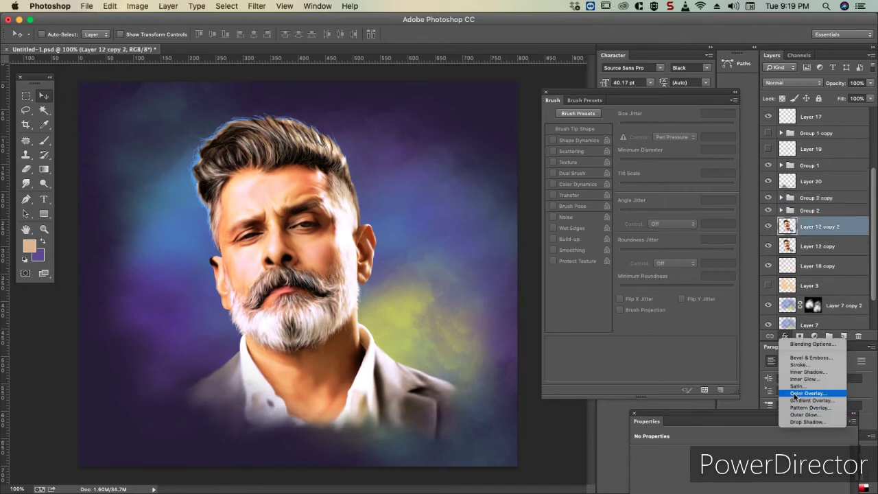
{"action": "left_click", "coordinate": [795, 396]}
{"action": "key", "text": "super+equal"}
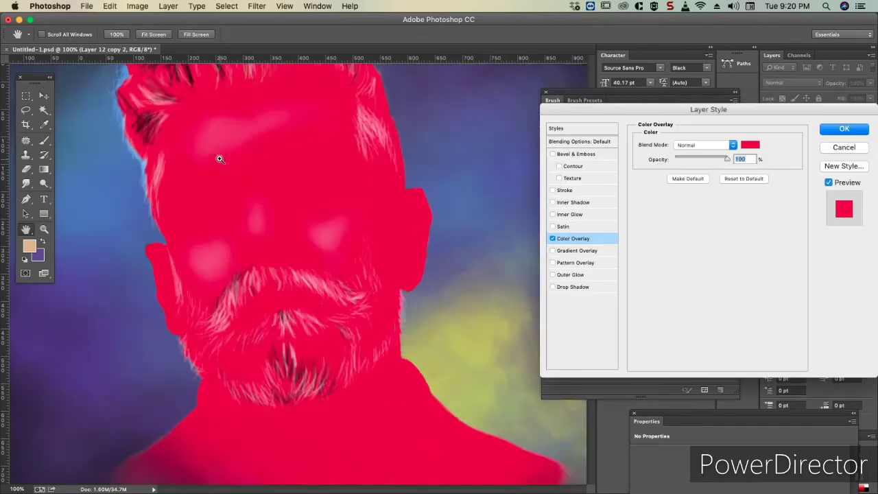
{"action": "key", "text": "super+equal"}
{"action": "left_click", "coordinate": [748, 145]}
{"action": "left_click", "coordinate": [287, 150]}
{"action": "key", "text": "Return"}
{"action": "key", "text": "Return"}
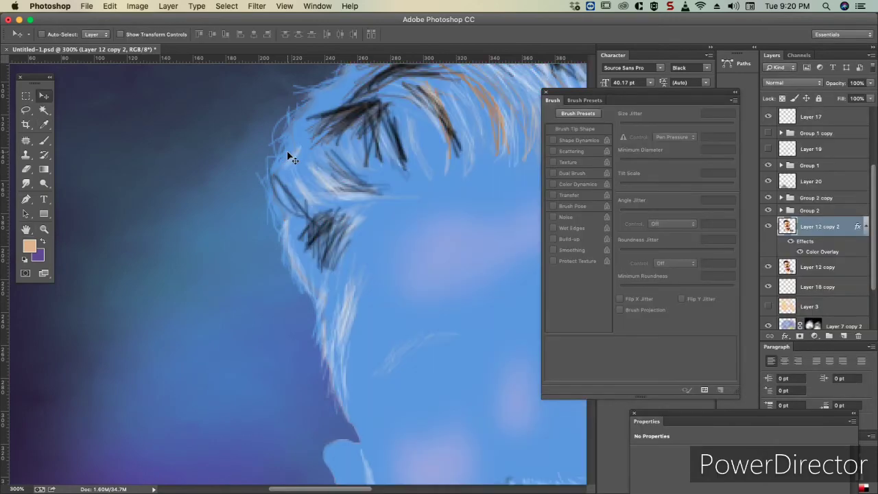
{"action": "key", "text": "super+minus"}
{"action": "key", "text": "super+minus"}
{"action": "key", "text": "super+minus"}
{"action": "scroll", "coordinate": [812, 249], "scroll_direction": "down", "scroll_amount": 3}
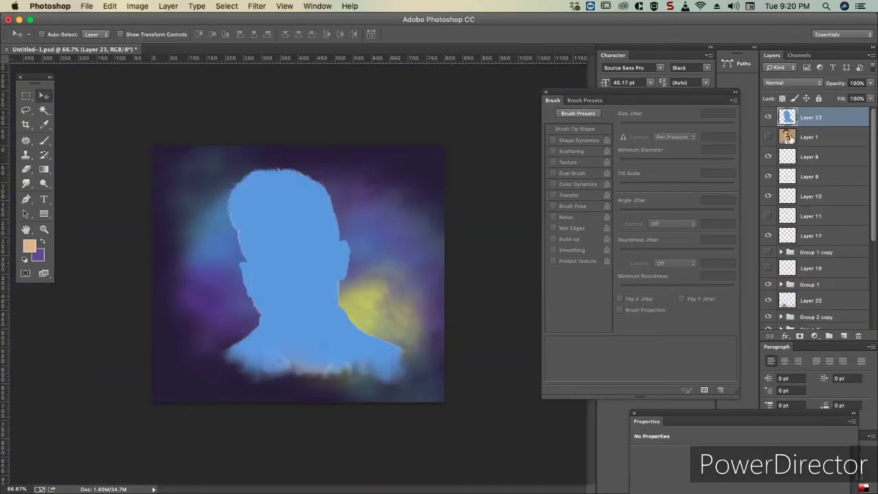
- Give the silhouette layer a blue Color Overlay and blend it as Vivid Light
{"action": "left_click", "coordinate": [786, 335]}
{"action": "left_click", "coordinate": [794, 397]}
{"action": "left_click", "coordinate": [750, 144]}
{"action": "left_click", "coordinate": [240, 226]}
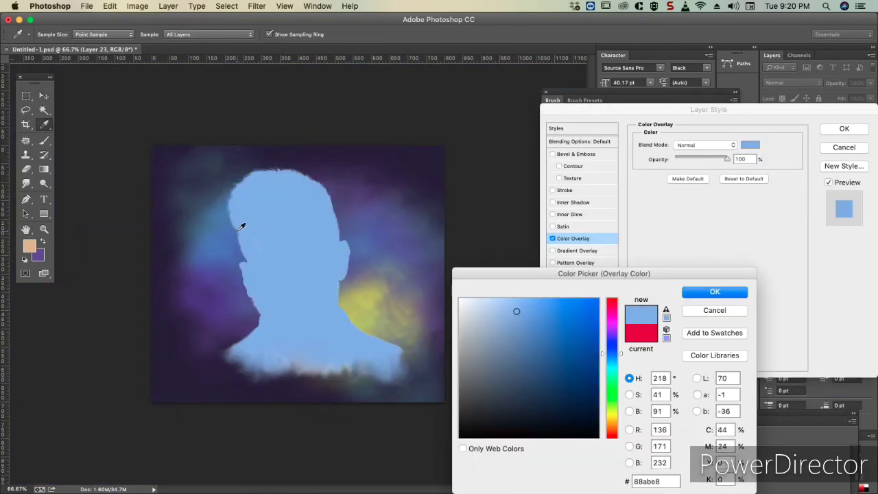
{"action": "key", "text": "super+equal"}
{"action": "key", "text": "super+equal"}
{"action": "key", "text": "Return"}
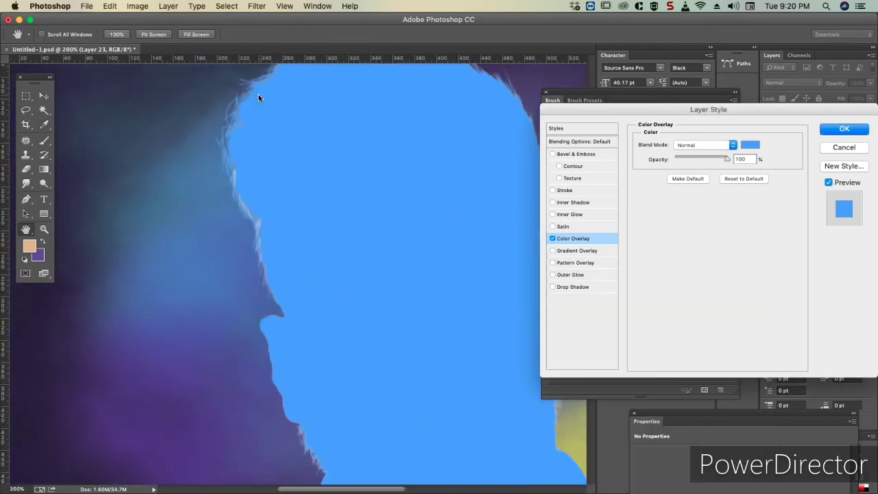
{"action": "key", "text": "Return"}
{"action": "key", "text": "v"}
{"action": "key", "text": "super+minus"}
{"action": "left_click", "coordinate": [773, 84]}
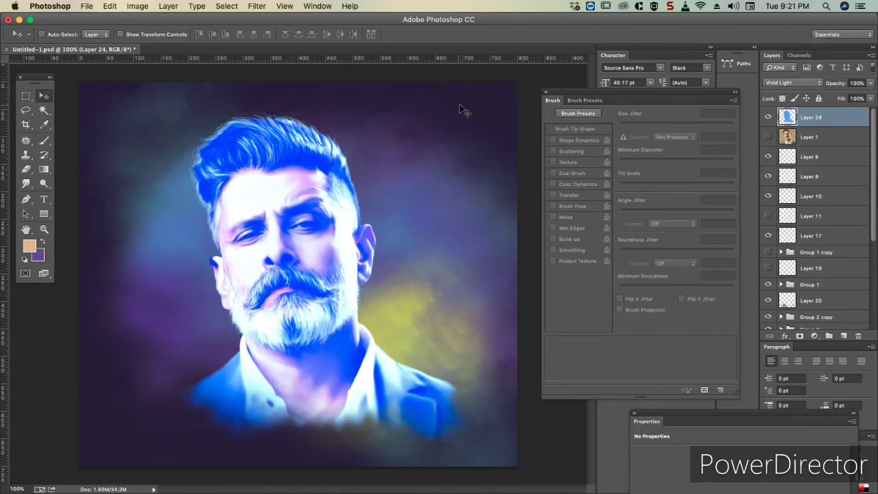
- Mask Layer 24 to show blue only on the left shoulder and jacket, then duplicate it
{"action": "left_click", "coordinate": [168, 5]}
{"action": "left_click", "coordinate": [309, 164]}
{"action": "key", "text": "e"}
{"action": "left_click_drag", "start_coordinate": [411, 395], "coordinate": [420, 341]}
{"action": "left_click_drag", "start_coordinate": [180, 401], "coordinate": [218, 412]}
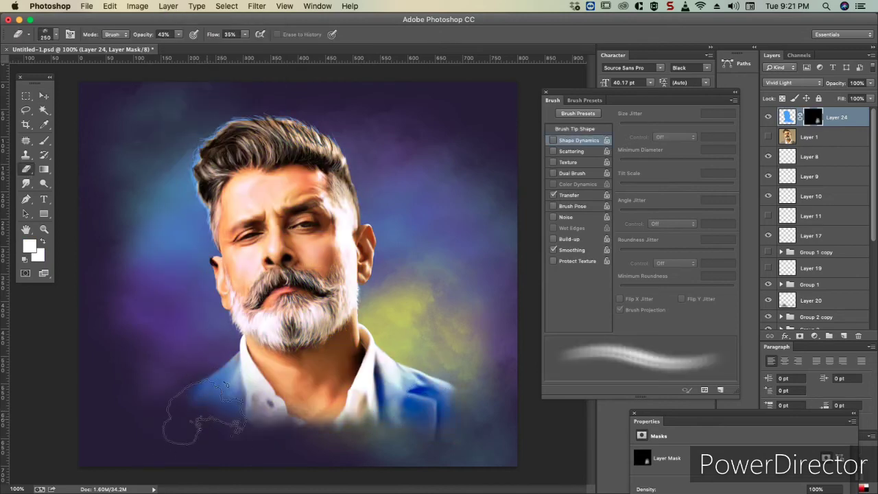
{"action": "key", "text": "v"}
{"action": "key", "text": "ctrl+j"}
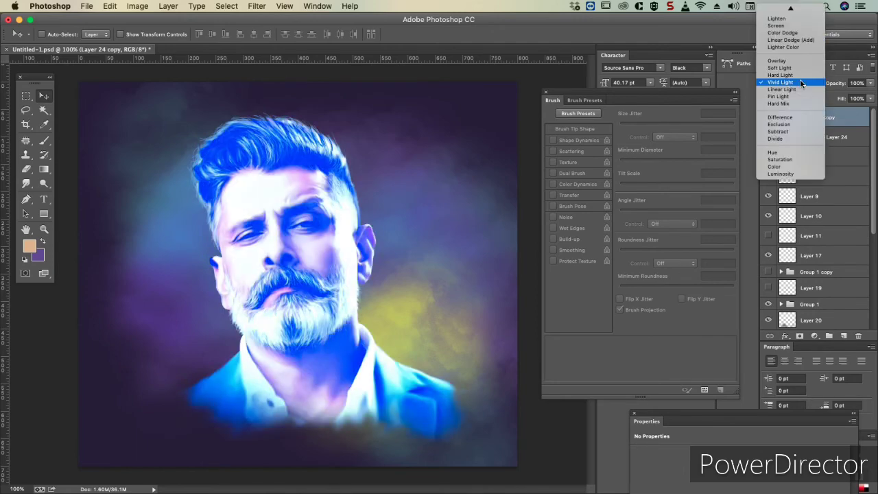
- Show Layer 24 copy and give it a black, hide-all layer mask
{"action": "left_click", "coordinate": [768, 118]}
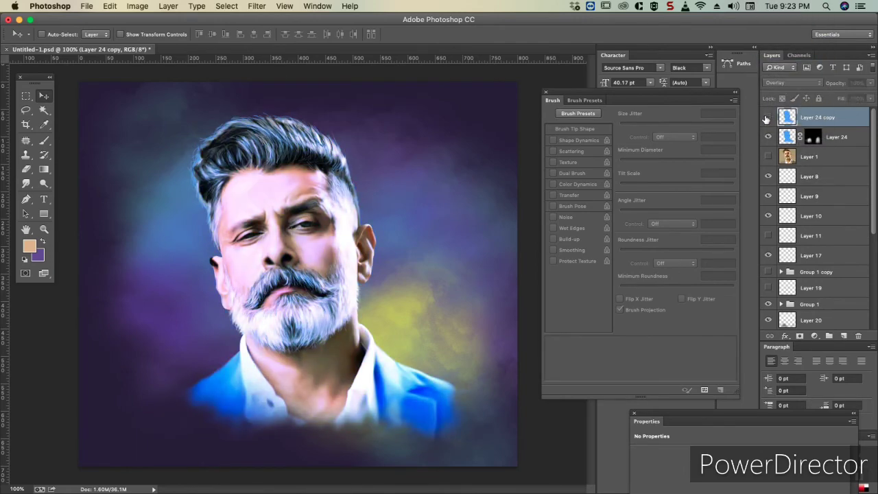
{"action": "left_click", "coordinate": [168, 7]}
{"action": "left_click", "coordinate": [302, 165]}
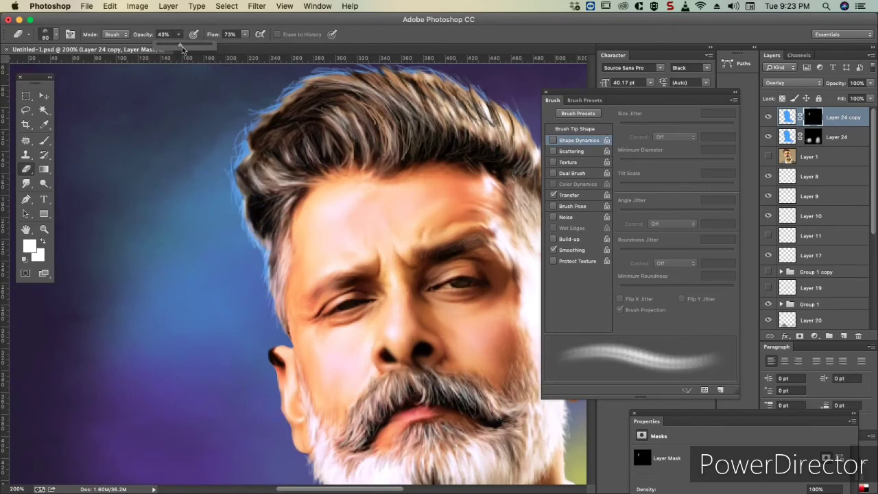
{"action": "key", "text": "super+0"}
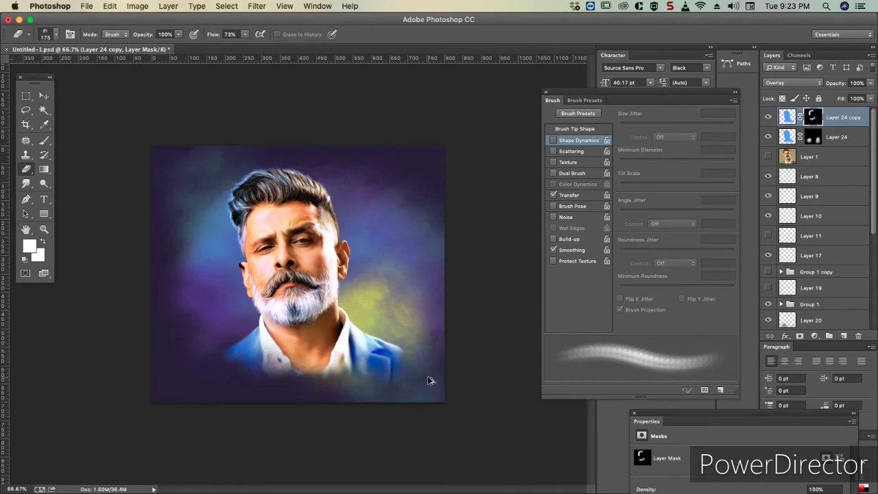
{"action": "key", "text": "super+1"}
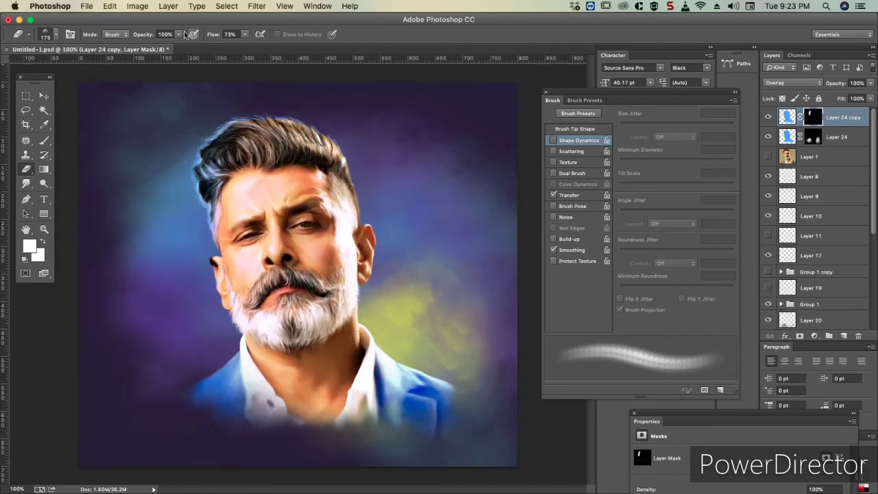
- Paint the mask at 31% opacity, size 125, revealing cool blue over hair and beard
{"action": "left_click_drag", "start_coordinate": [178, 35], "coordinate": [142, 48]}
{"action": "left_click_drag", "start_coordinate": [226, 109], "coordinate": [285, 103]}
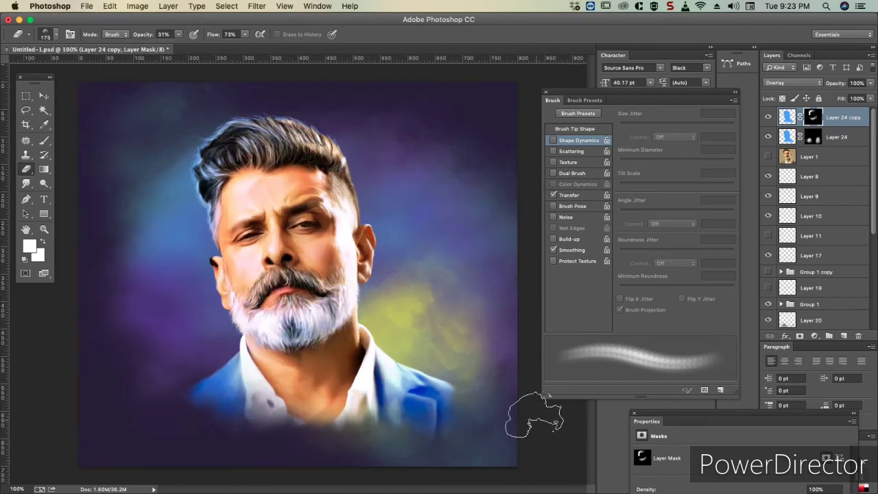
{"action": "key", "text": "bracketleft"}
{"action": "key", "text": "bracketleft"}
{"action": "left_click_drag", "start_coordinate": [251, 341], "coordinate": [240, 388]}
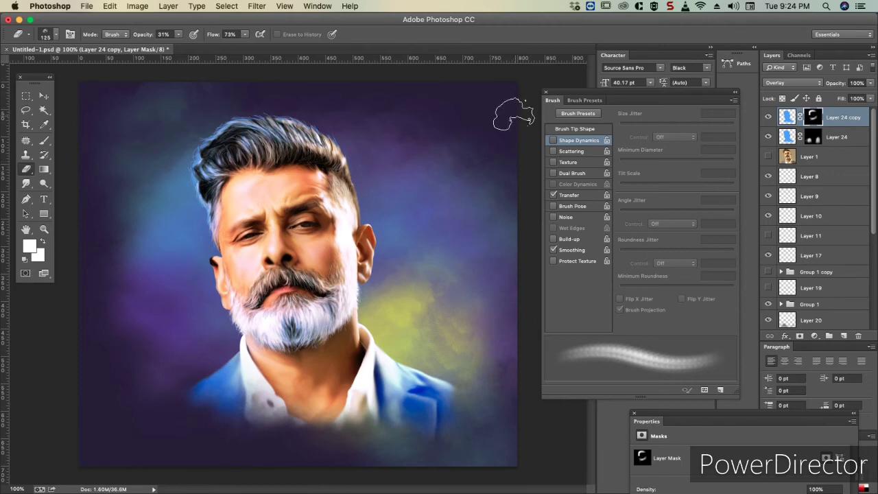
{"action": "key", "text": "super+minus"}
{"action": "key", "text": "v"}
{"action": "left_click", "coordinate": [783, 158]}
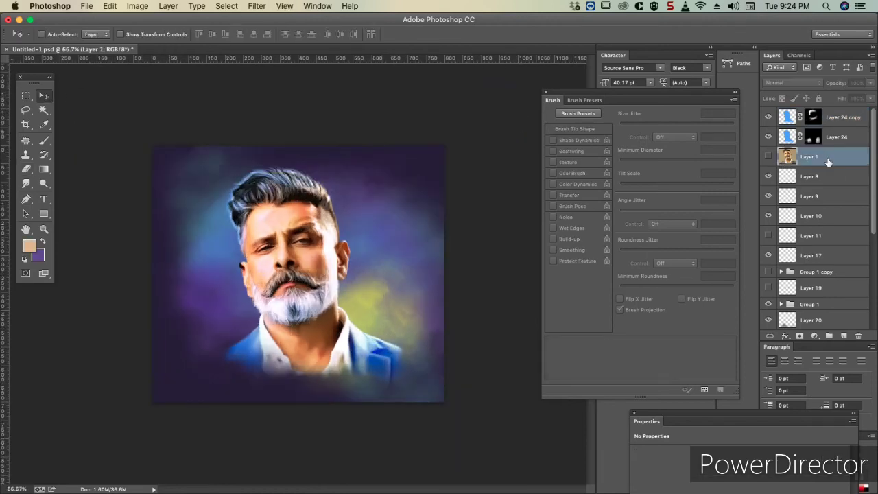
- Send reference photo Layer 1 to the bottom and zoom to 400% on the eyes
{"action": "key", "text": "super+shift+bracketleft"}
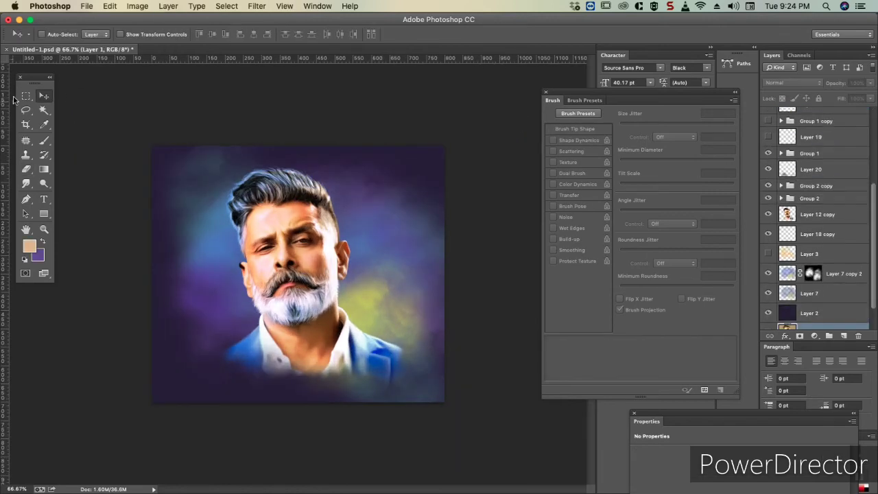
{"action": "key", "text": "super+plus"}
{"action": "key", "text": "super+plus"}
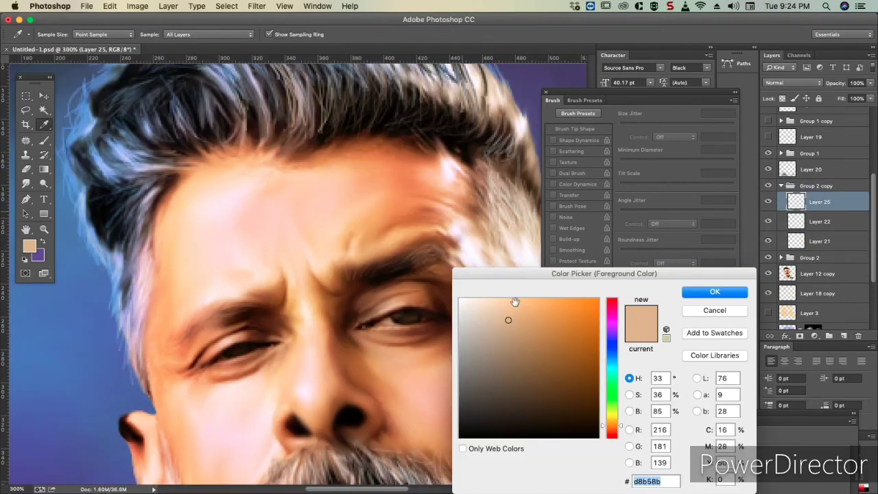
{"action": "key", "text": "super+plus"}
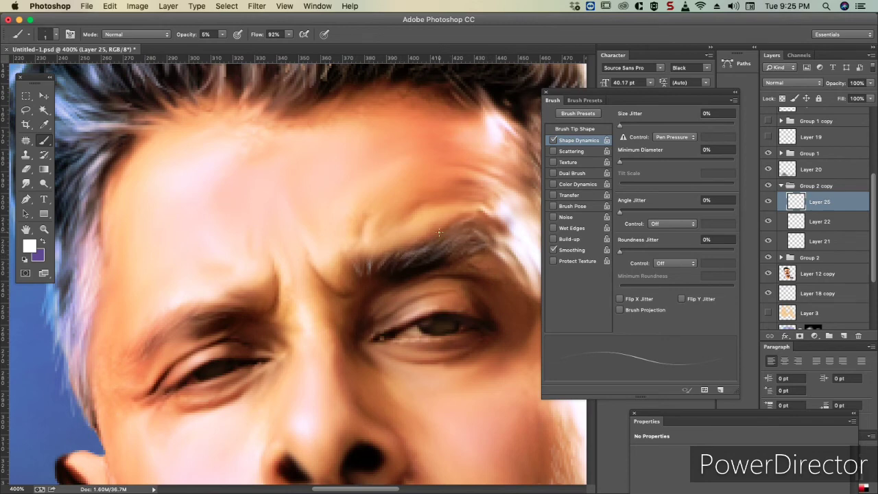
{"action": "scroll", "coordinate": [441, 221], "scroll_direction": "down", "scroll_amount": 3}
{"action": "scroll", "coordinate": [236, 284], "scroll_direction": "up", "scroll_amount": 3}
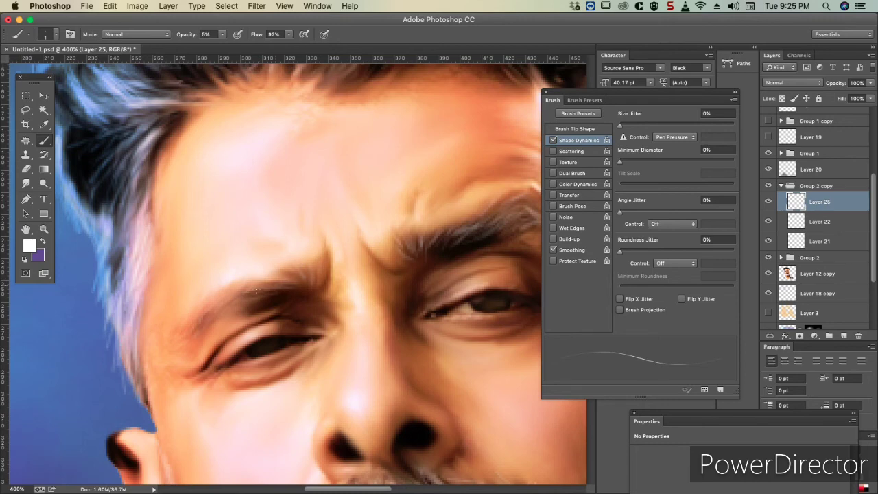
{"action": "scroll", "coordinate": [256, 290], "scroll_direction": "down", "scroll_amount": 2}
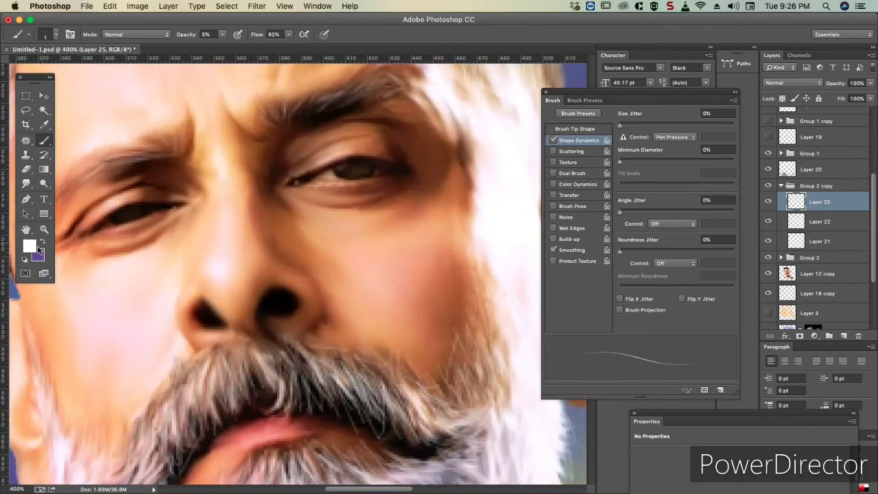
- Sample a skin tone, warm it to orange, and slightly enlarge the brush for the brows
{"action": "key", "text": "i"}
{"action": "left_click", "coordinate": [239, 137]}
{"action": "key", "text": "ctrl+v"}
{"action": "key", "text": "Return"}
{"action": "key", "text": "b"}
{"action": "left_click_drag", "start_coordinate": [399, 166], "coordinate": [396, 232]}
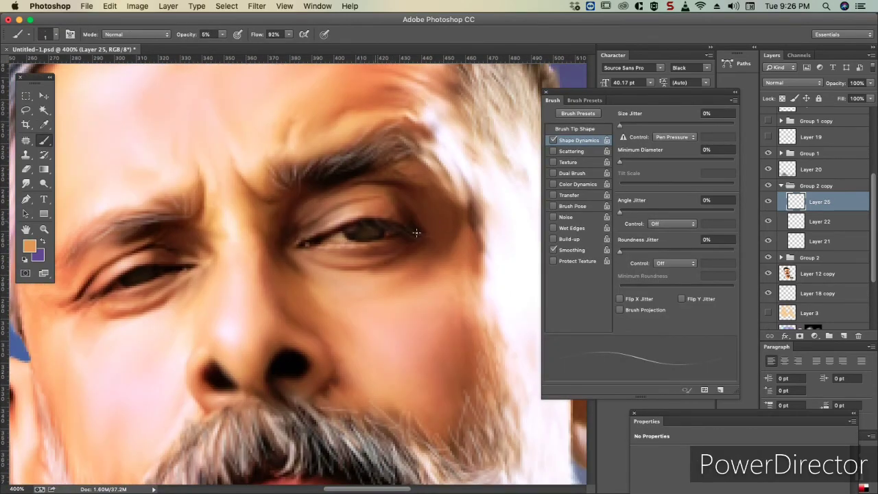
{"action": "scroll", "coordinate": [407, 224], "scroll_direction": "left", "scroll_amount": 5}
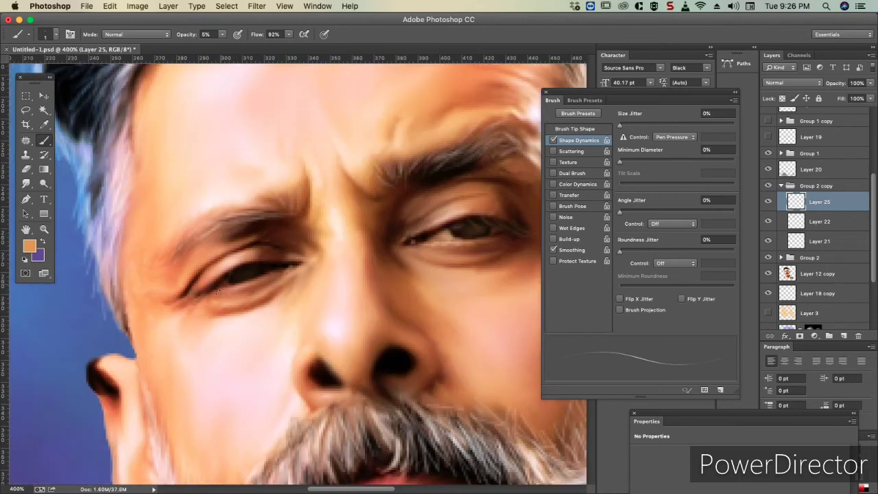
{"action": "key", "text": "bracketright"}
{"action": "key", "text": "bracketright"}
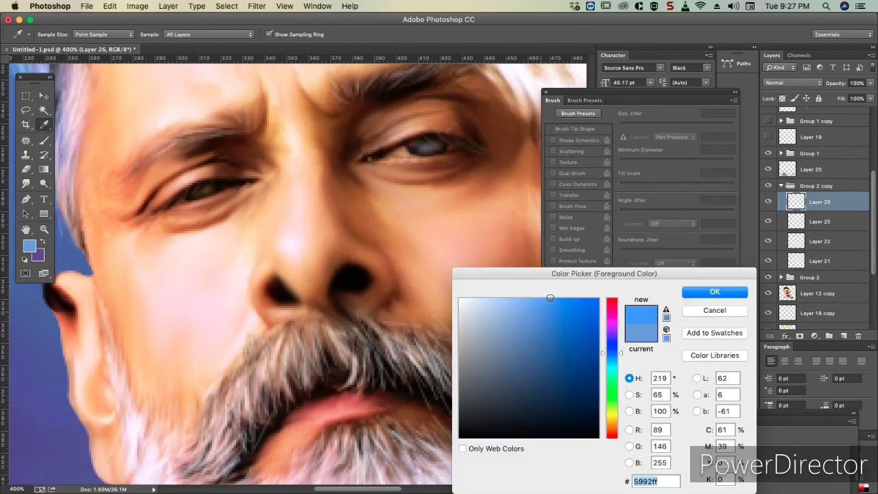
- Open the layer's context menu and cancel a duplicate-layer attempt
{"action": "right_click", "coordinate": [827, 202]}
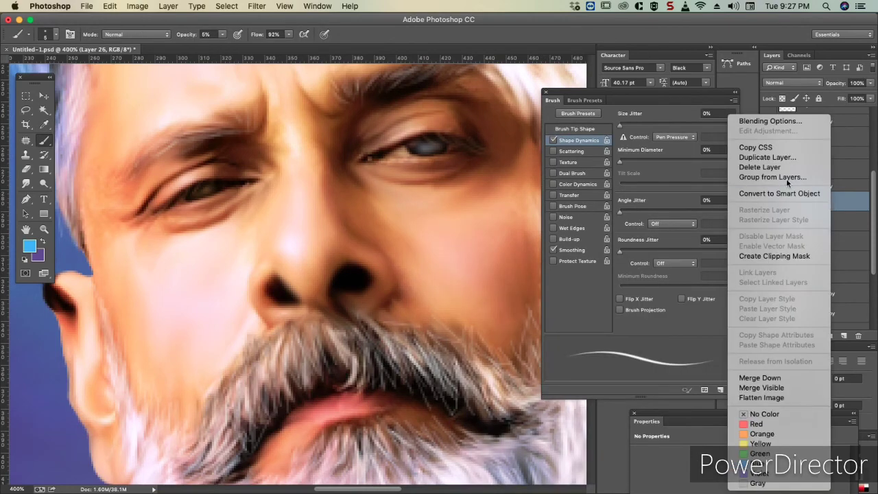
{"action": "left_click", "coordinate": [767, 157]}
{"action": "left_click", "coordinate": [634, 251]}
{"action": "right_click", "coordinate": [820, 202]}
{"action": "key", "text": "Escape"}
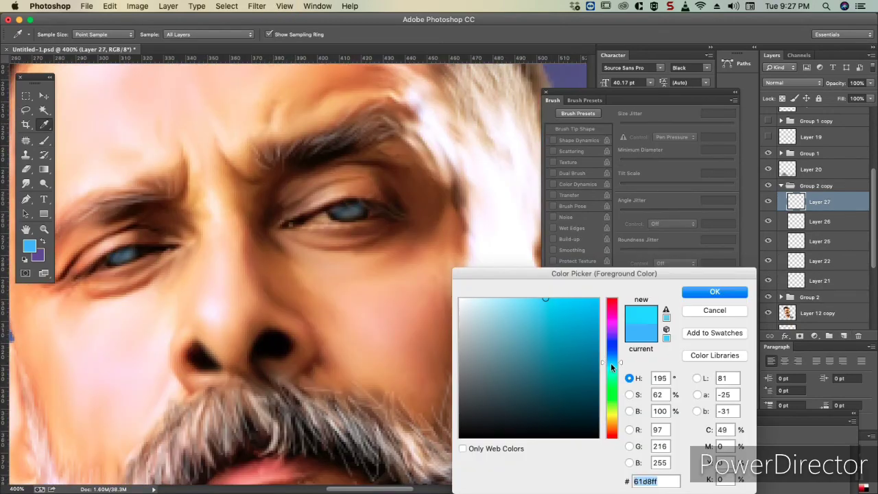
- Shift the paint colour to a brighter cyan and check it on both eyes
{"action": "left_click_drag", "start_coordinate": [610, 363], "coordinate": [611, 368]}
{"action": "key", "text": "Return"}
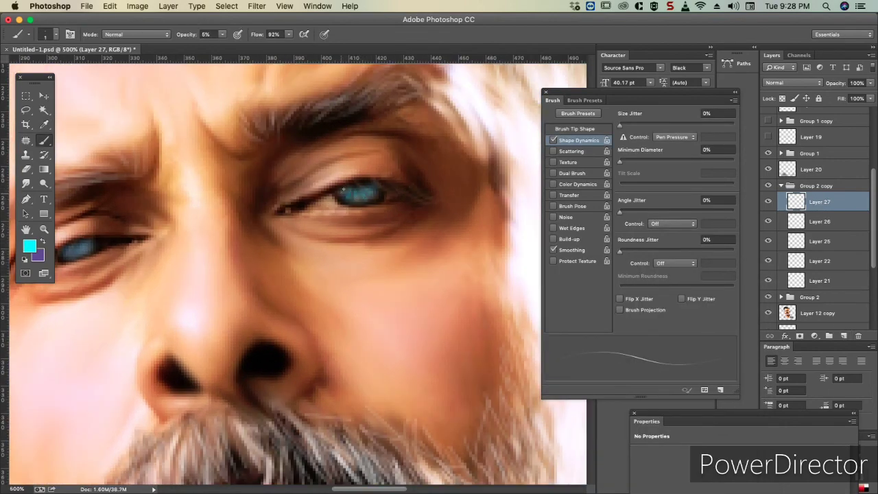
{"action": "key", "text": "super+0"}
{"action": "key", "text": "super+equal"}
{"action": "key", "text": "super+equal"}
{"action": "key", "text": "super+equal"}
{"action": "key", "text": "super+equal"}
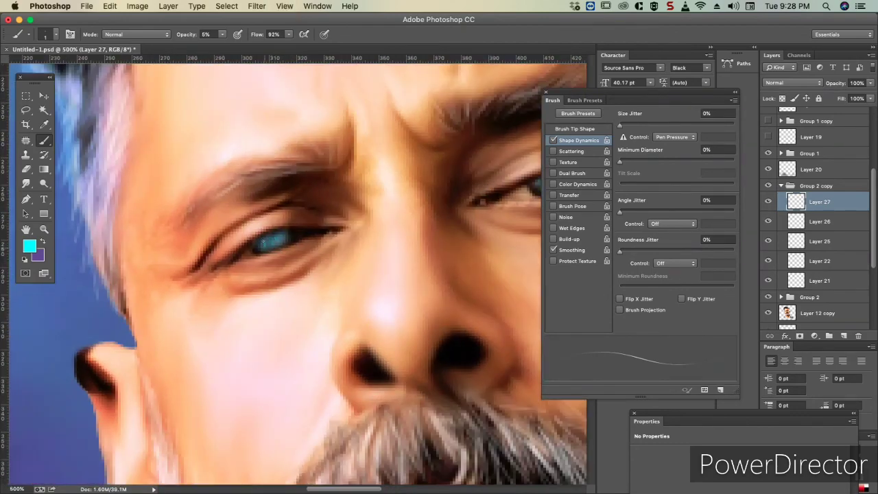
{"action": "key", "text": "super+minus"}
{"action": "key", "text": "super+minus"}
{"action": "key", "text": "super+minus"}
{"action": "key", "text": "super+minus"}
- Select eye-colour Layers 26 and 27, group them as Group 3, and keep it visible
{"action": "key", "text": "v"}
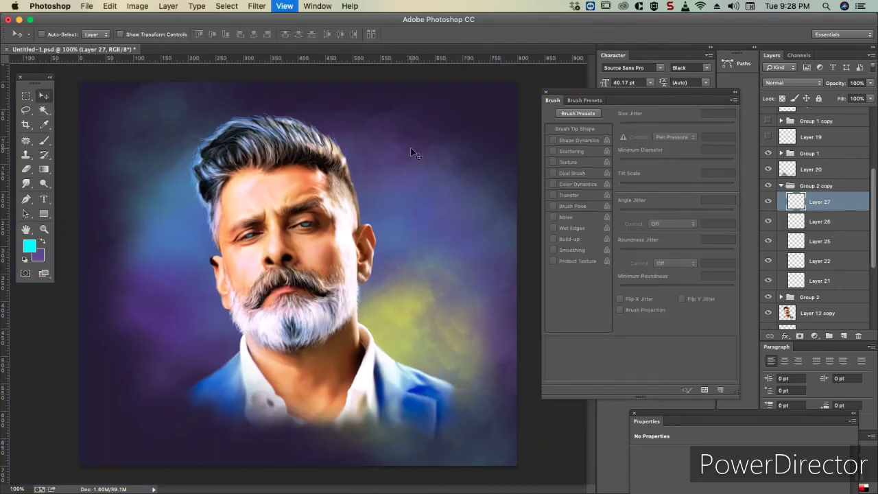
{"action": "left_click", "coordinate": [785, 221], "text": "shift"}
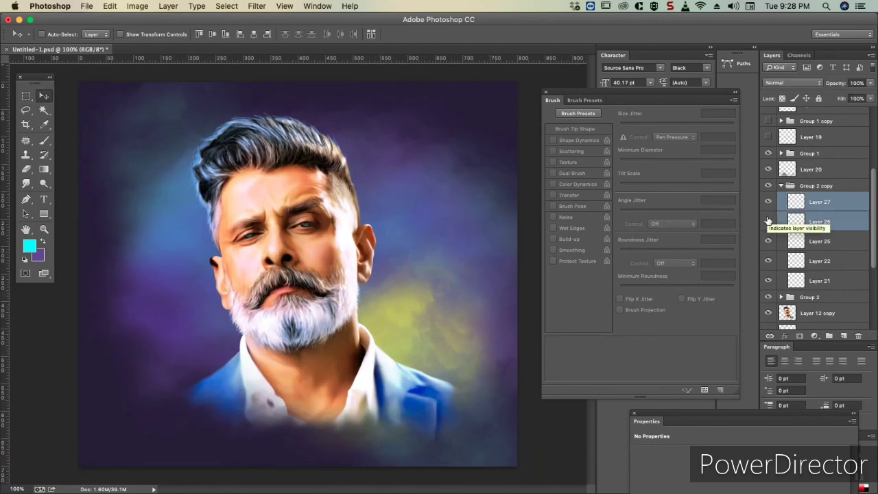
{"action": "key", "text": "super+equal"}
{"action": "left_click", "coordinate": [820, 201]}
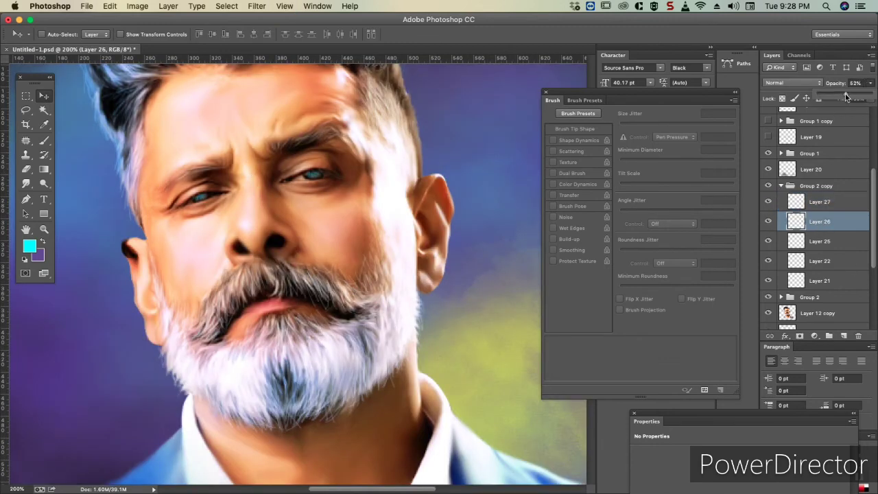
{"action": "left_click", "coordinate": [820, 221], "text": "shift"}
{"action": "key", "text": "super+g"}
{"action": "key", "text": "super+minus"}
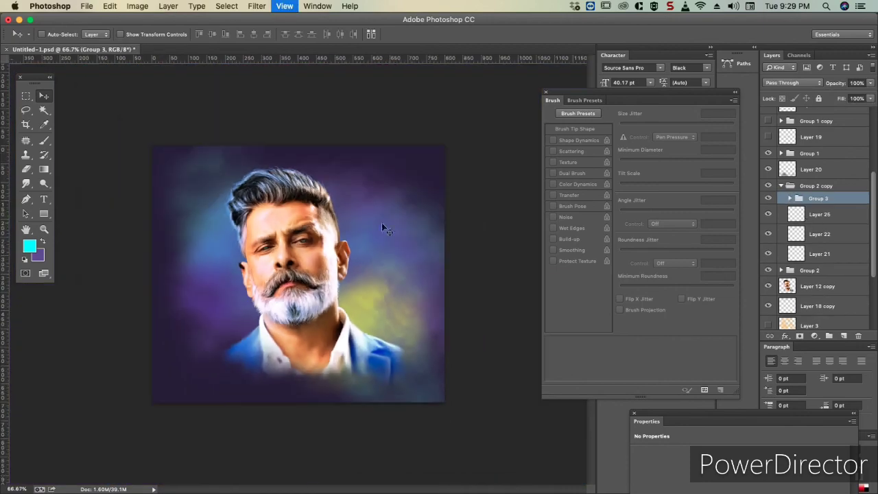
{"action": "left_click", "coordinate": [768, 198]}
- Set Group 3's opacity to 53%
{"action": "key", "text": "5"}
{"action": "key", "text": "3"}
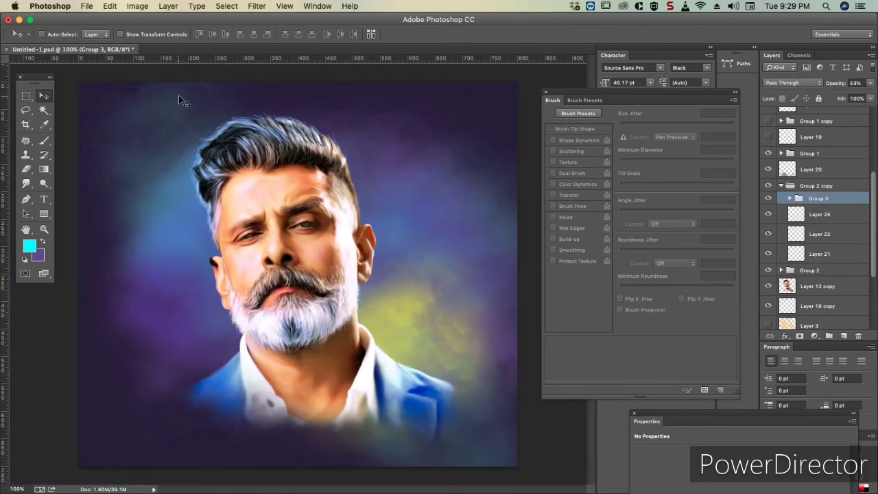
{"action": "left_click", "coordinate": [87, 6]}
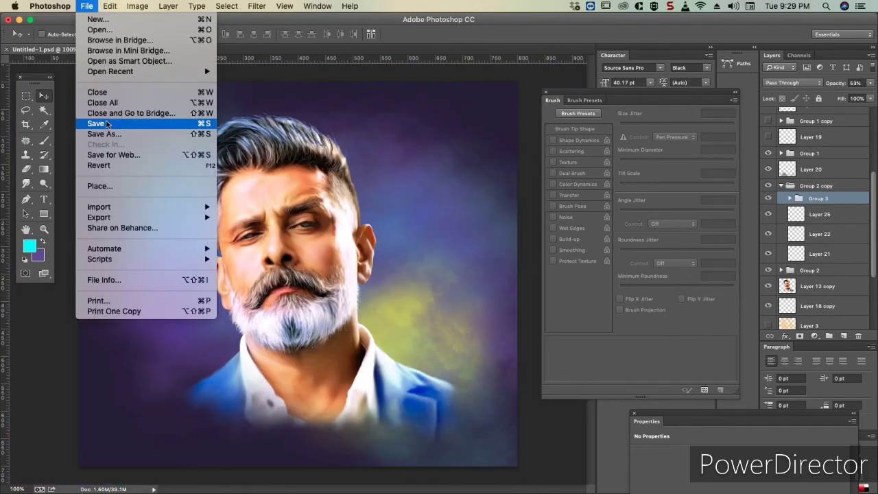
{"action": "left_click", "coordinate": [96, 124]}
- Group the painting layers into Group 4, then duplicate and merge it into Layer 28
{"action": "left_click", "coordinate": [837, 117], "text": "shift"}
{"action": "key", "text": "super+g"}
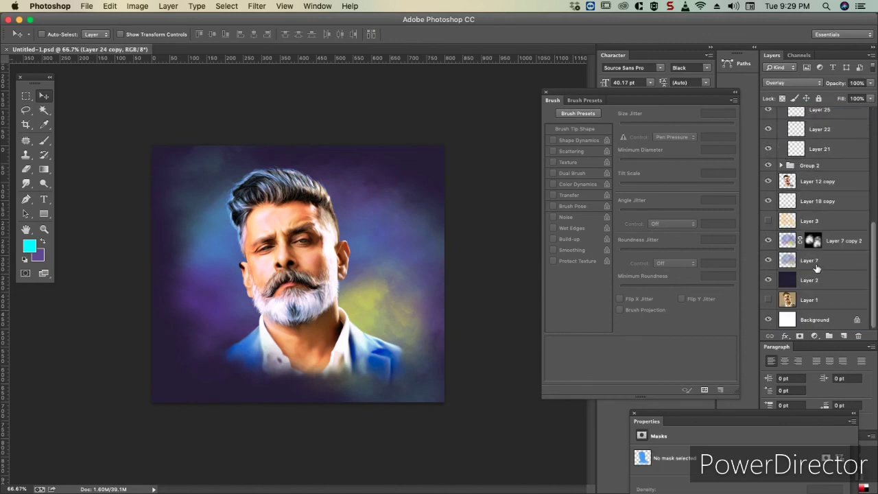
{"action": "right_click", "coordinate": [819, 114]}
{"action": "left_click", "coordinate": [755, 172]}
{"action": "key", "text": "Return"}
{"action": "key", "text": "super+e"}
- Blend Layer 28 as Multiply and lower its opacity to 42%
{"action": "left_click", "coordinate": [789, 82]}
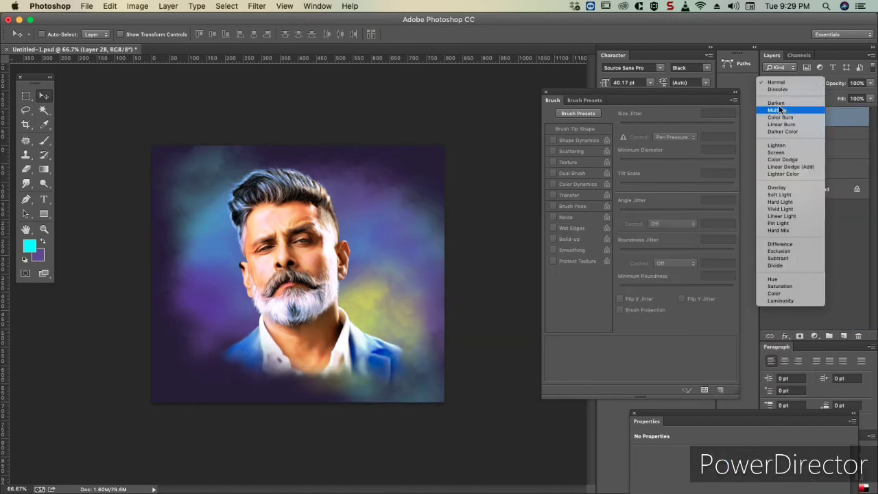
{"action": "left_click", "coordinate": [778, 104]}
{"action": "left_click", "coordinate": [782, 83]}
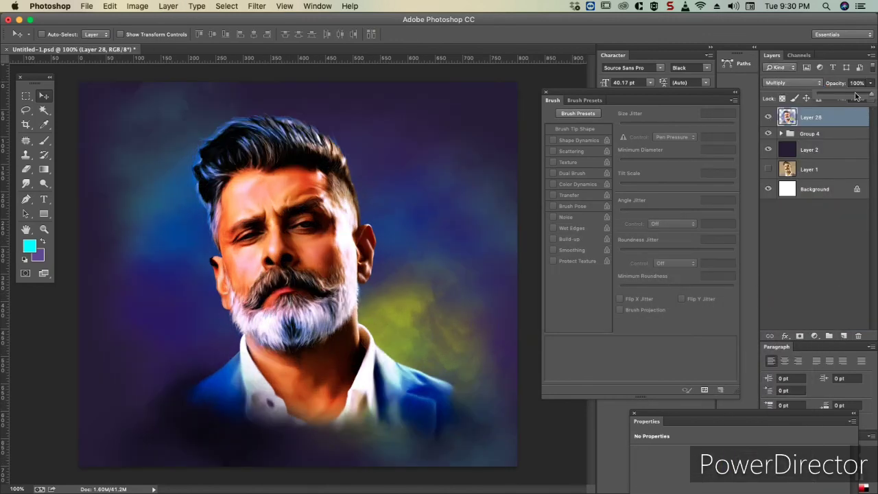
{"action": "key", "text": "5"}
{"action": "key", "text": "super+plus"}
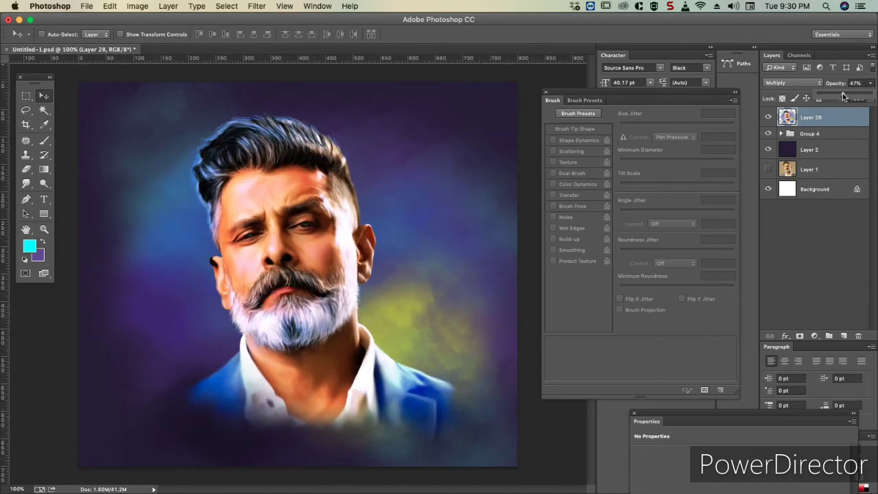
{"action": "left_click_drag", "start_coordinate": [846, 96], "coordinate": [840, 92]}
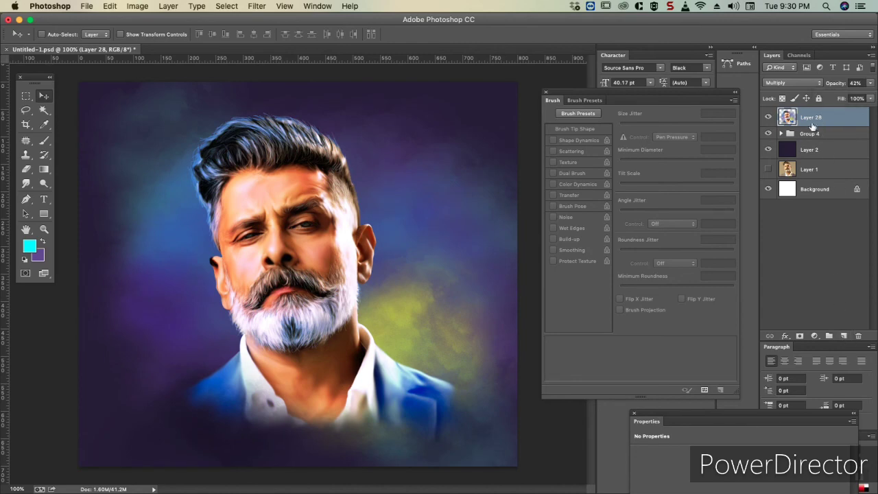
{"action": "key", "text": "super+minus"}
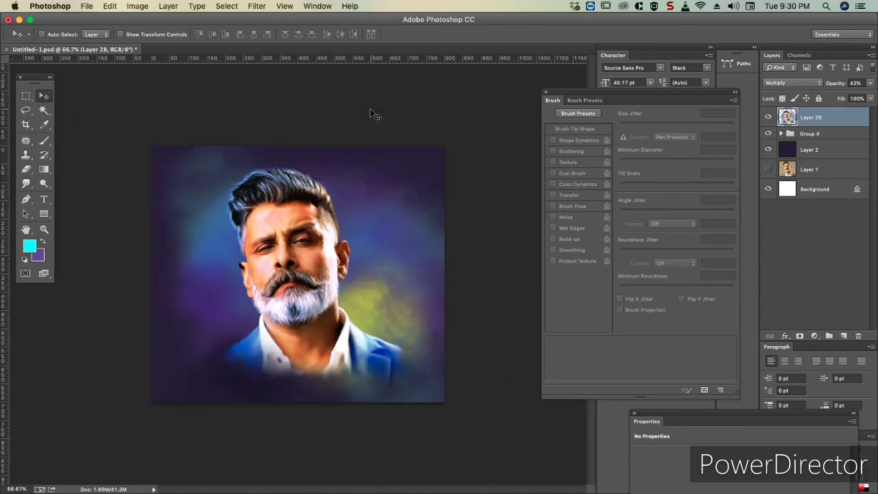